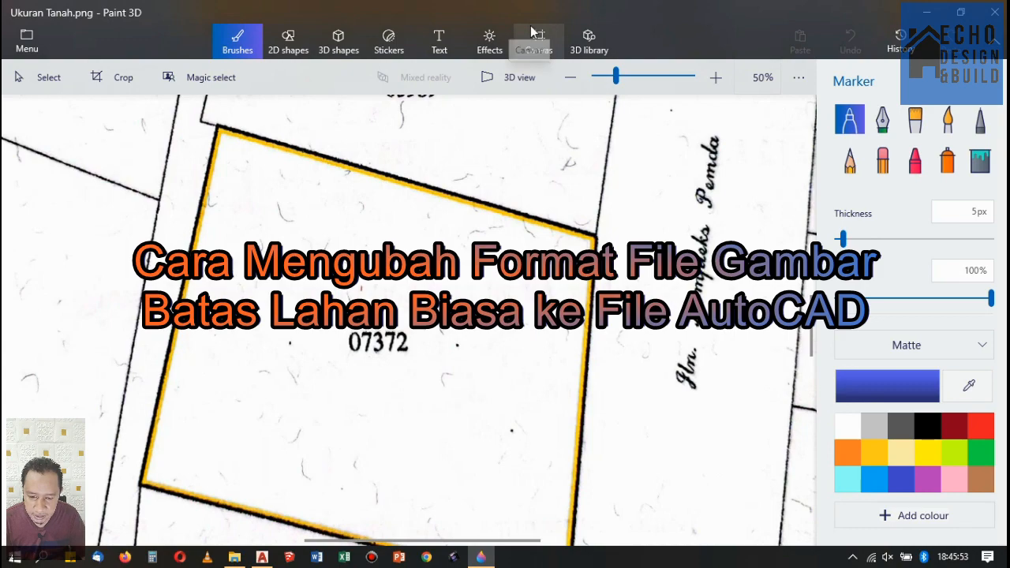
pyautogui.scroll(-2, 503, 136)
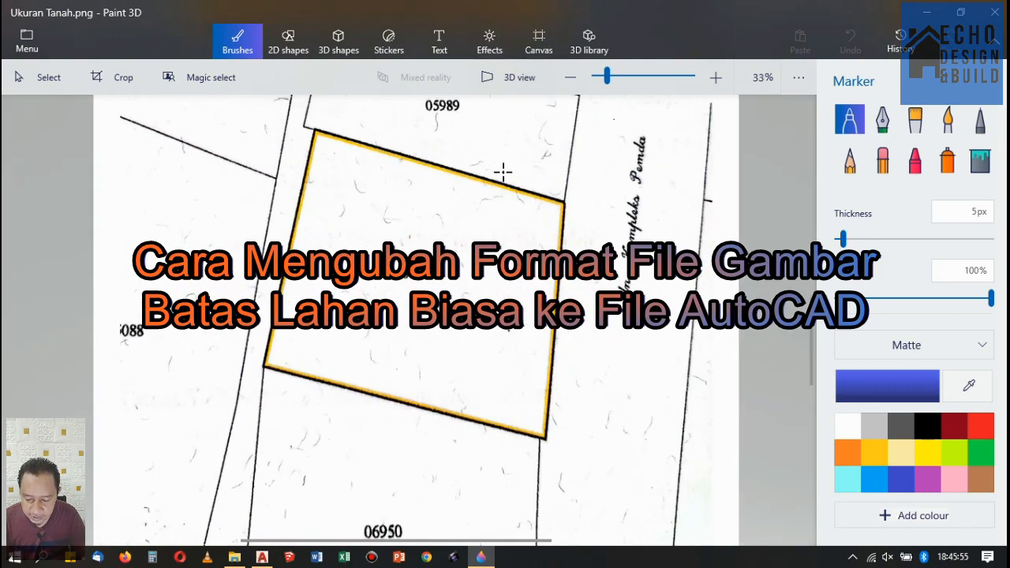
pyautogui.scroll(3, 506, 164)
pyautogui.scroll(-3, 507, 162)
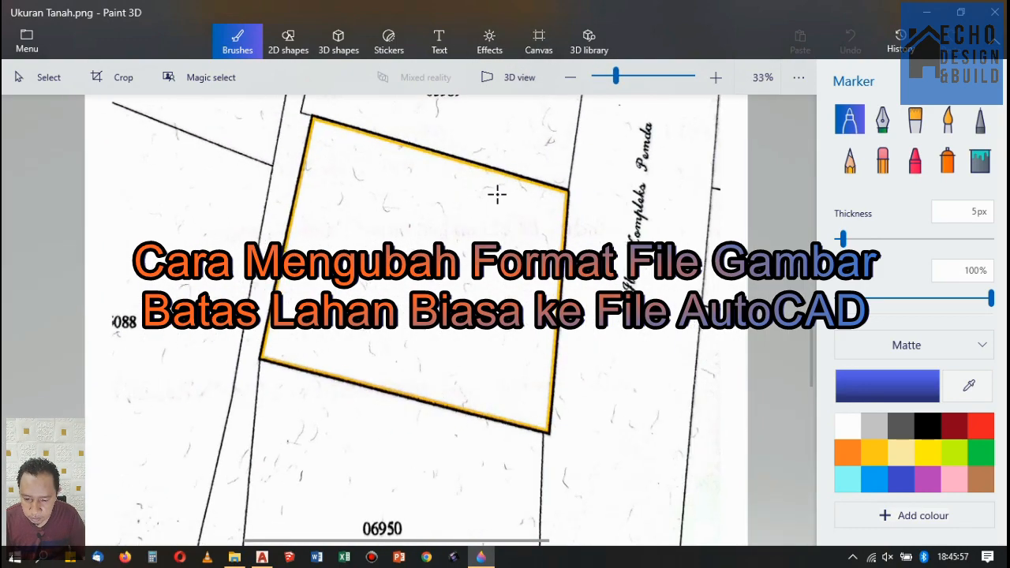
# Switch to AutoCAD and look over the column of drawing sheets in C59 SEKOLAH PESANTREN.dwg.
pyautogui.click(262, 558)
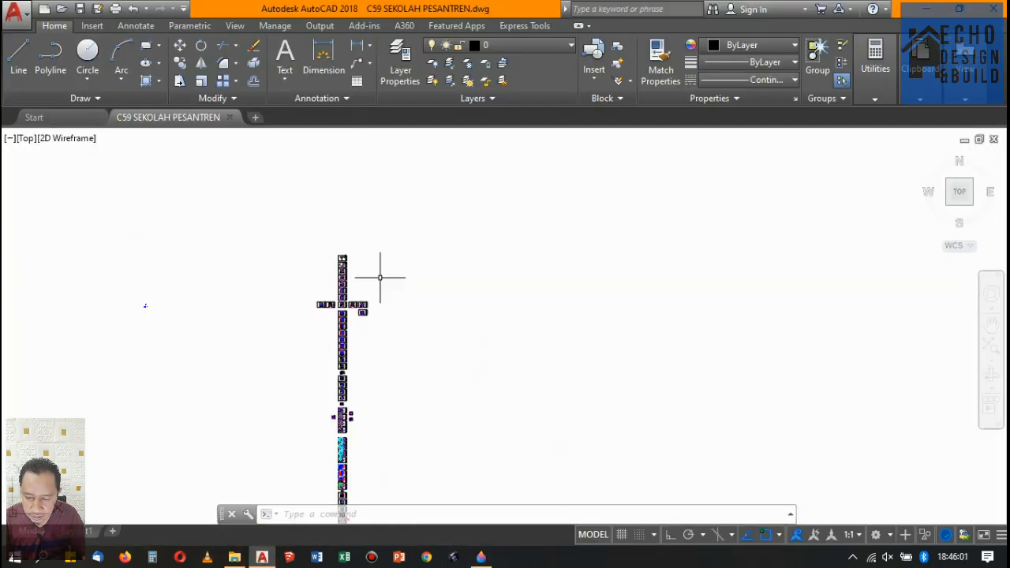
pyautogui.scroll(5, 391, 236)
pyautogui.scroll(-5, 391, 236)
pyautogui.scroll(6, 374, 266)
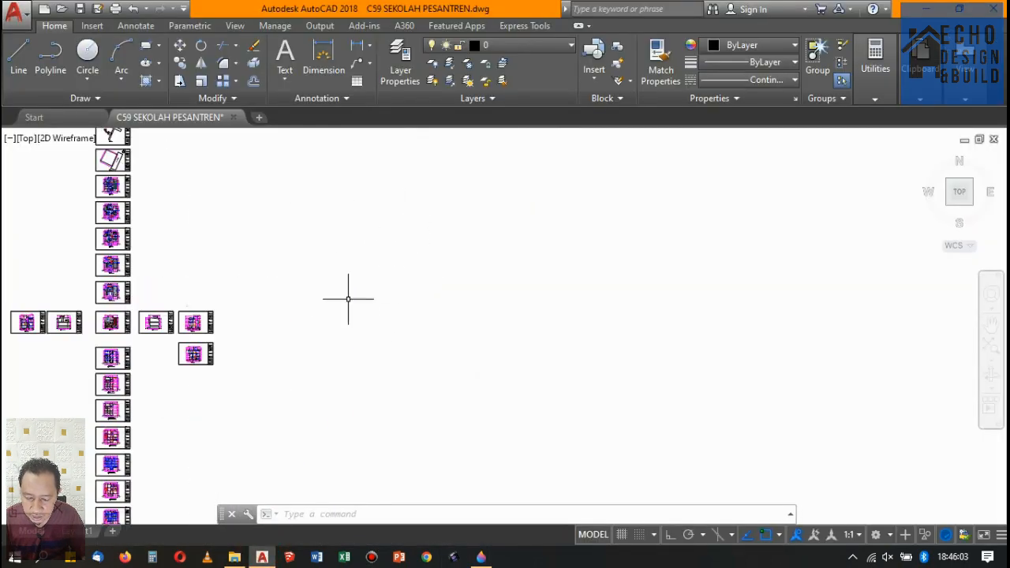
pyautogui.scroll(-5, 348, 299)
pyautogui.scroll(5, 348, 299)
pyautogui.scroll(-5, 361, 282)
pyautogui.scroll(5, 342, 304)
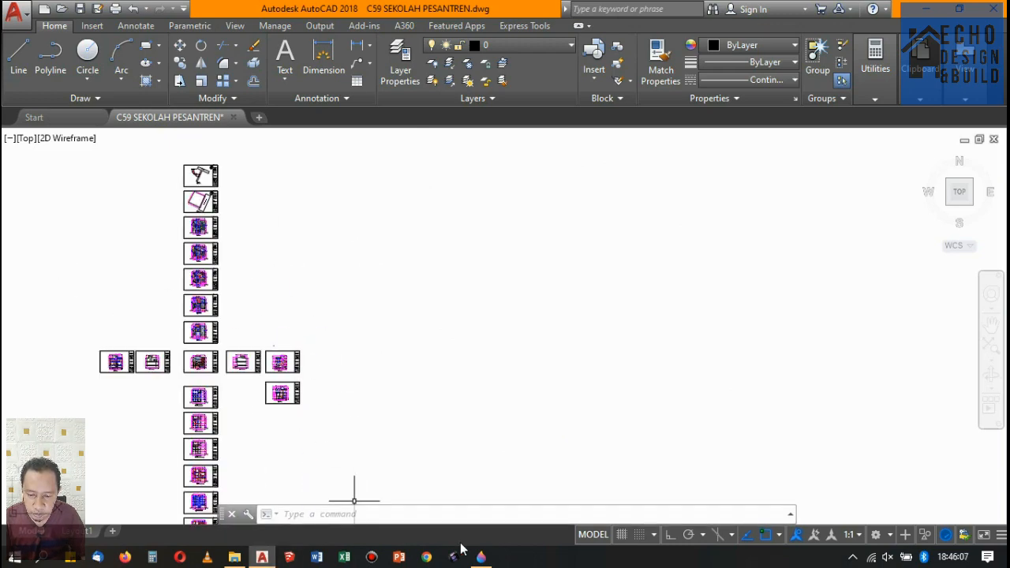
# Switch back to Paint 3D and examine the yellow-outlined boundary of plot 07372 and its neighbouring plots in Ukuran Tanah.png.
pyautogui.click(481, 557)
pyautogui.scroll(2, 516, 208)
pyautogui.scroll(-2, 552, 178)
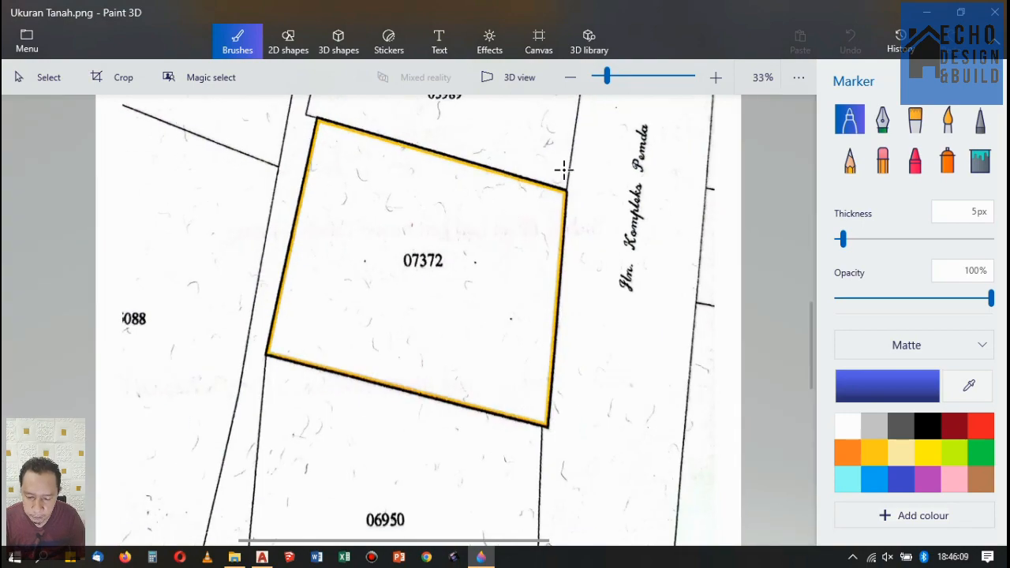
pyautogui.scroll(2, 528, 140)
pyautogui.scroll(-3, 505, 173)
pyautogui.scroll(1, 505, 170)
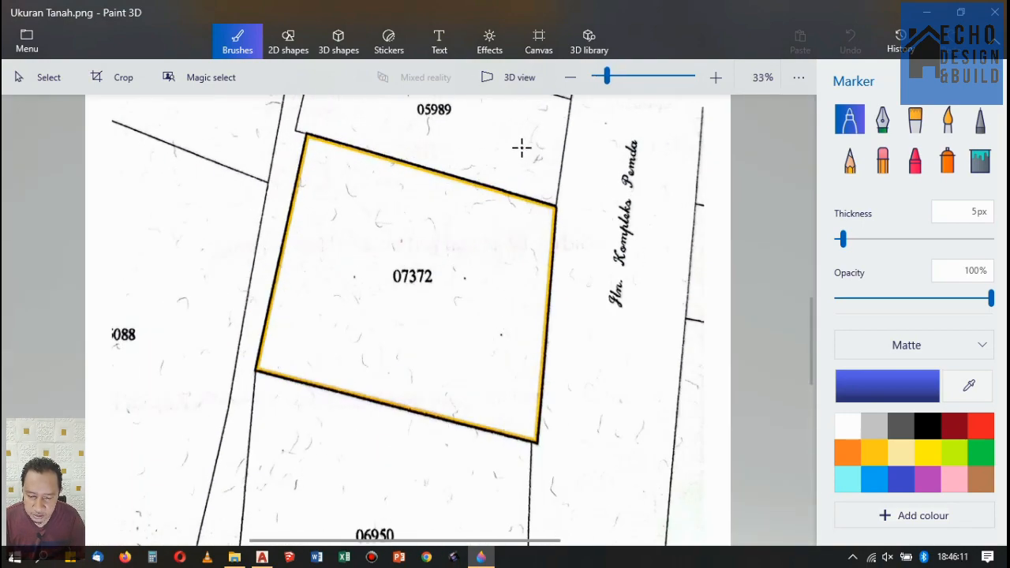
pyautogui.scroll(-4, 517, 158)
pyautogui.scroll(2, 514, 187)
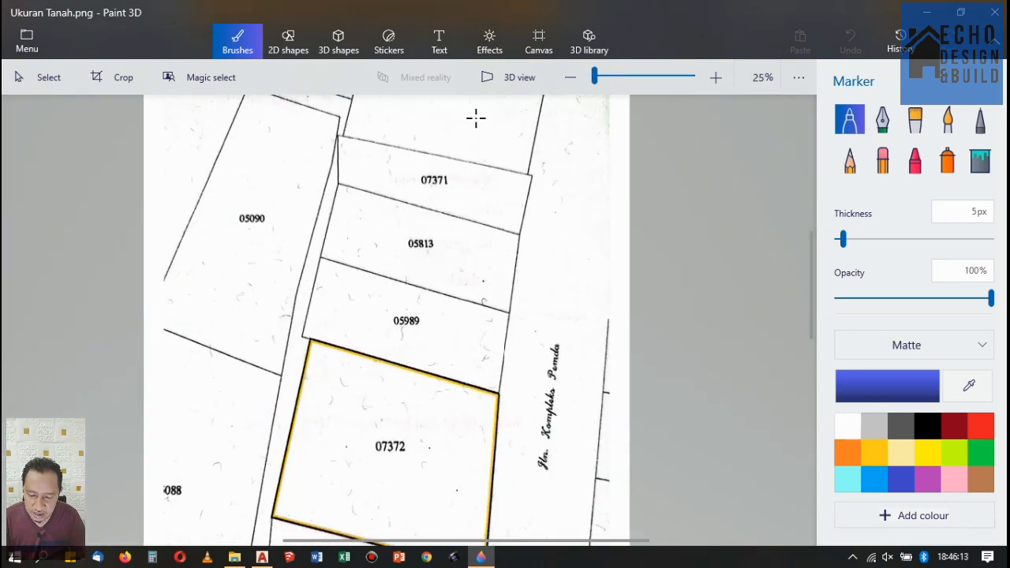
pyautogui.scroll(-2, 450, 244)
pyautogui.scroll(4, 368, 345)
pyautogui.scroll(-2, 416, 290)
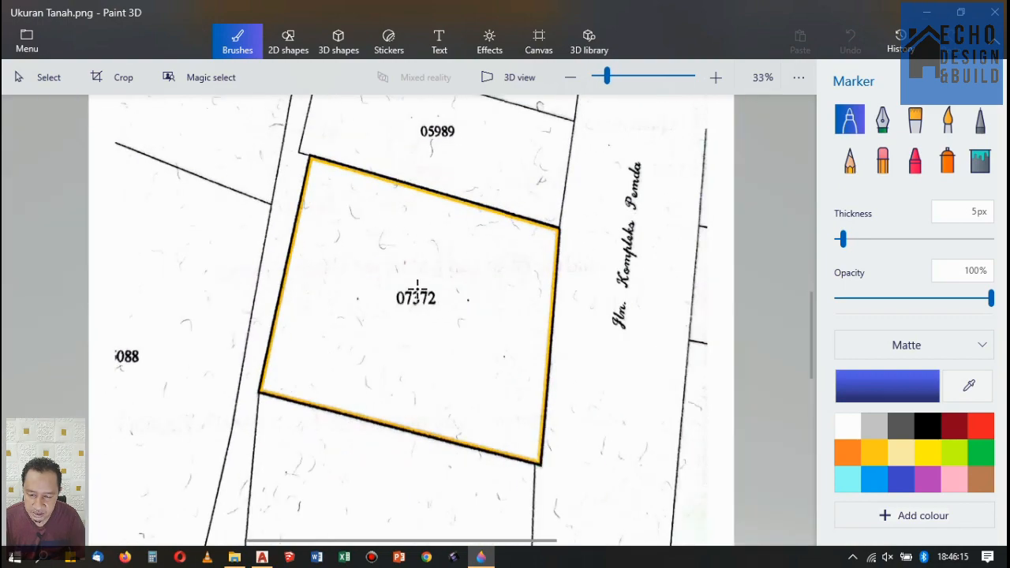
pyautogui.scroll(2, 412, 224)
pyautogui.scroll(-2, 427, 245)
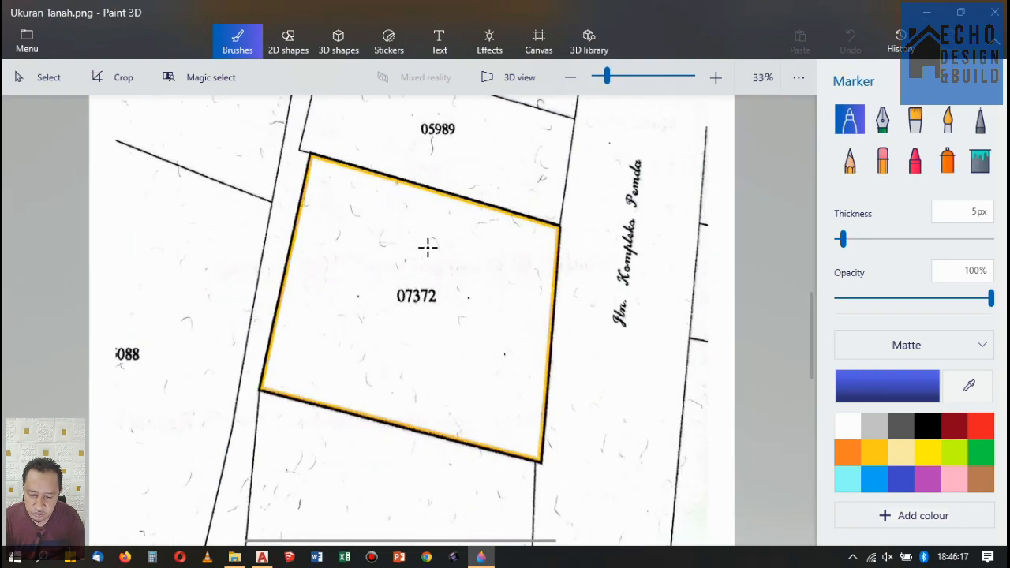
pyautogui.scroll(2, 426, 246)
pyautogui.scroll(-2, 427, 245)
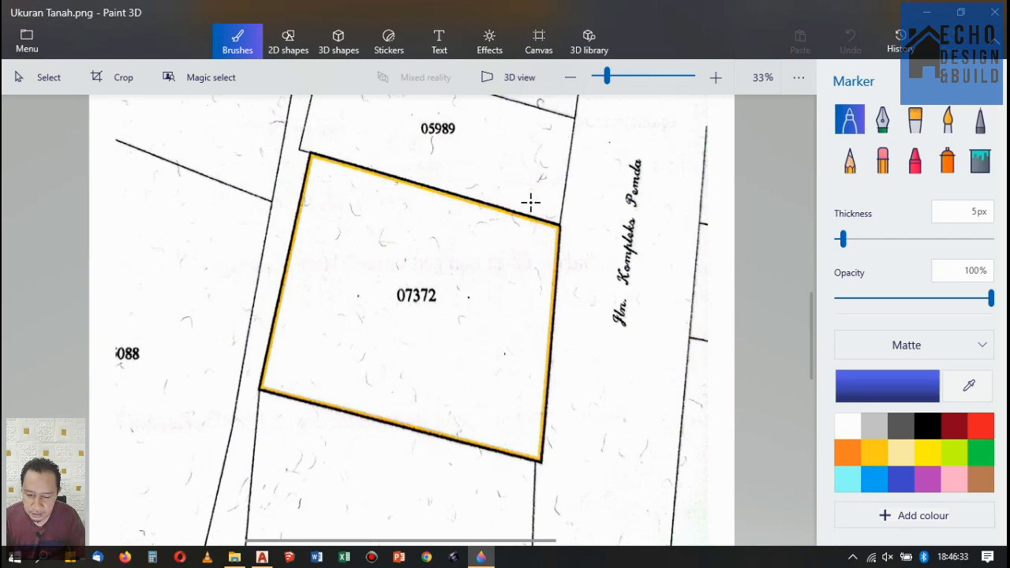
pyautogui.scroll(-5, 505, 209)
pyautogui.scroll(5, 450, 259)
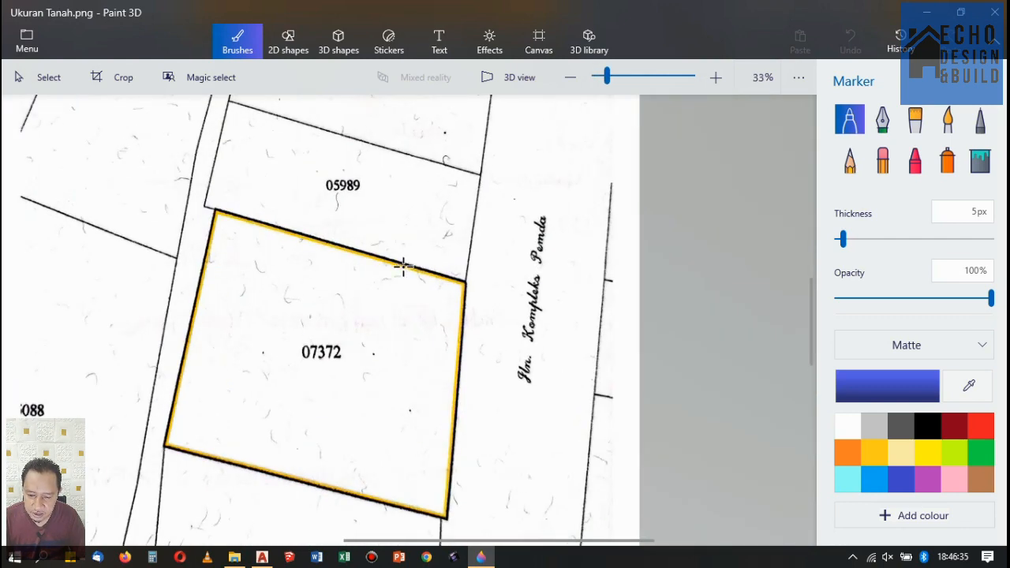
pyautogui.scroll(1, 240, 287)
pyautogui.scroll(-1, 536, 197)
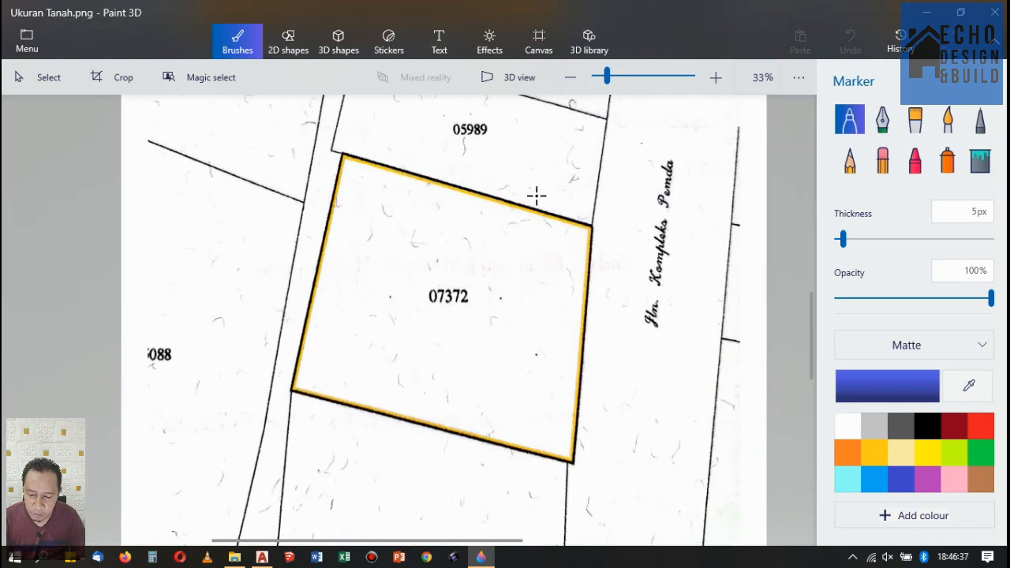
pyautogui.scroll(1, 503, 226)
pyautogui.scroll(-1, 458, 212)
pyautogui.scroll(1, 443, 219)
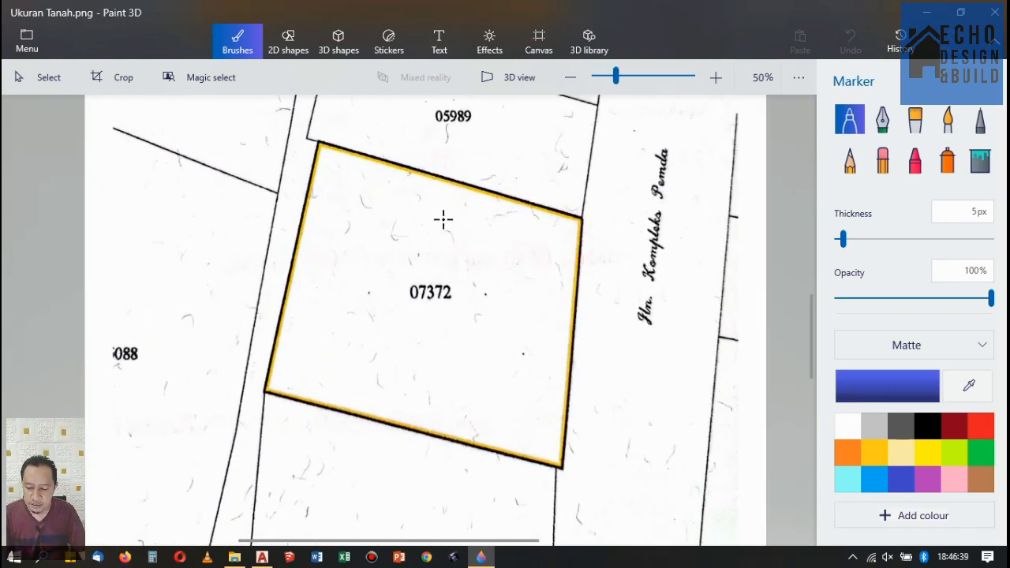
pyautogui.scroll(-1, 443, 220)
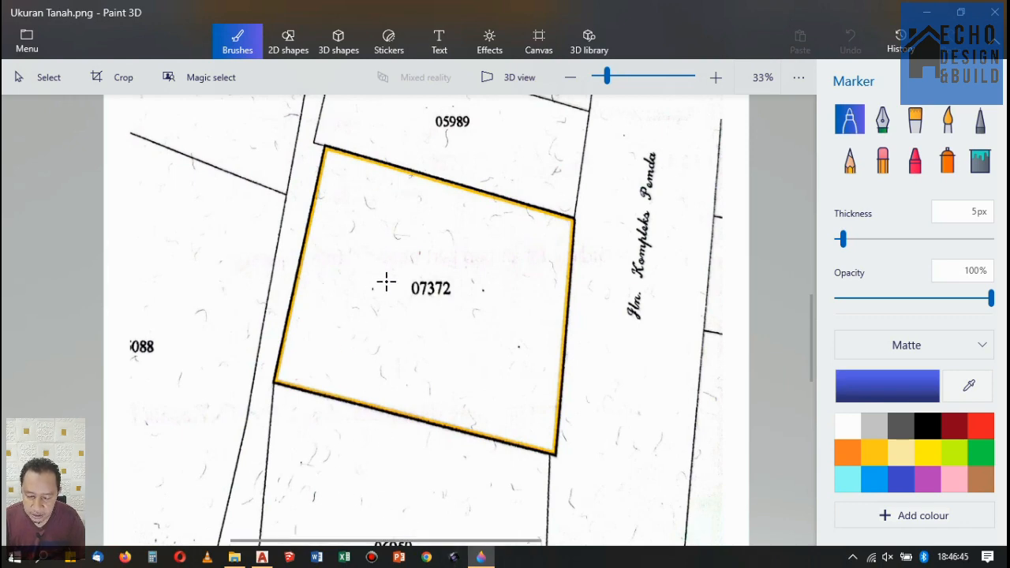
pyautogui.scroll(-4, 397, 273)
pyautogui.scroll(3, 398, 274)
pyautogui.scroll(1, 401, 235)
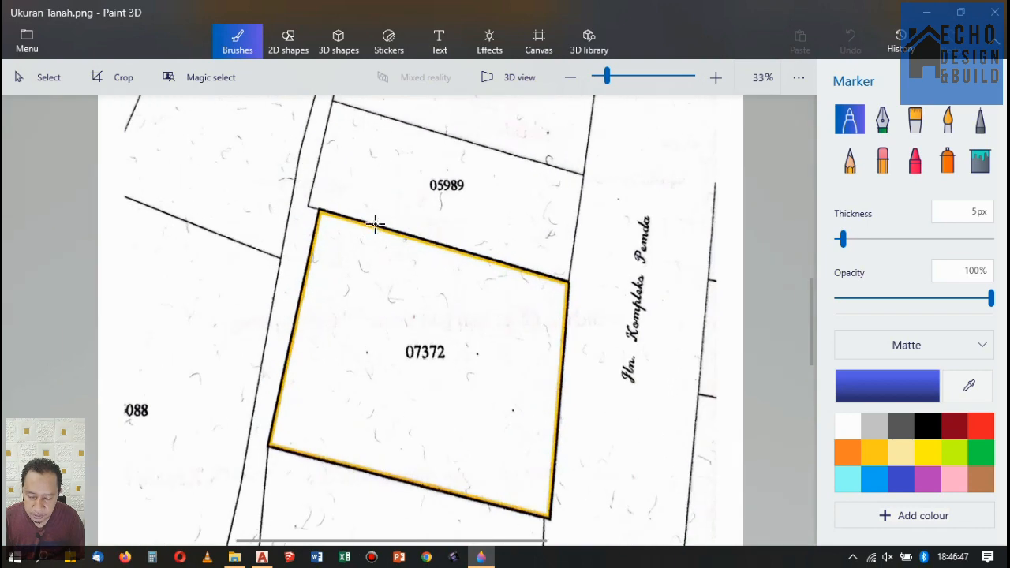
pyautogui.scroll(-1, 372, 229)
pyautogui.scroll(1, 429, 229)
pyautogui.scroll(-1, 394, 371)
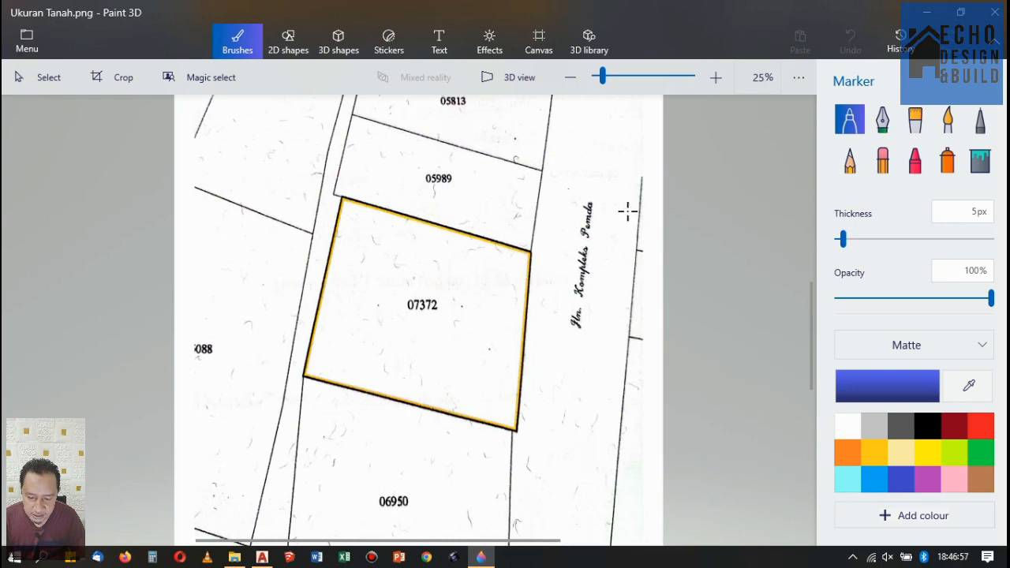
# Mark the road-side edge of plot 07372 and its two corners with freehand 6 px blue Pencil strokes.
pyautogui.click(850, 160)
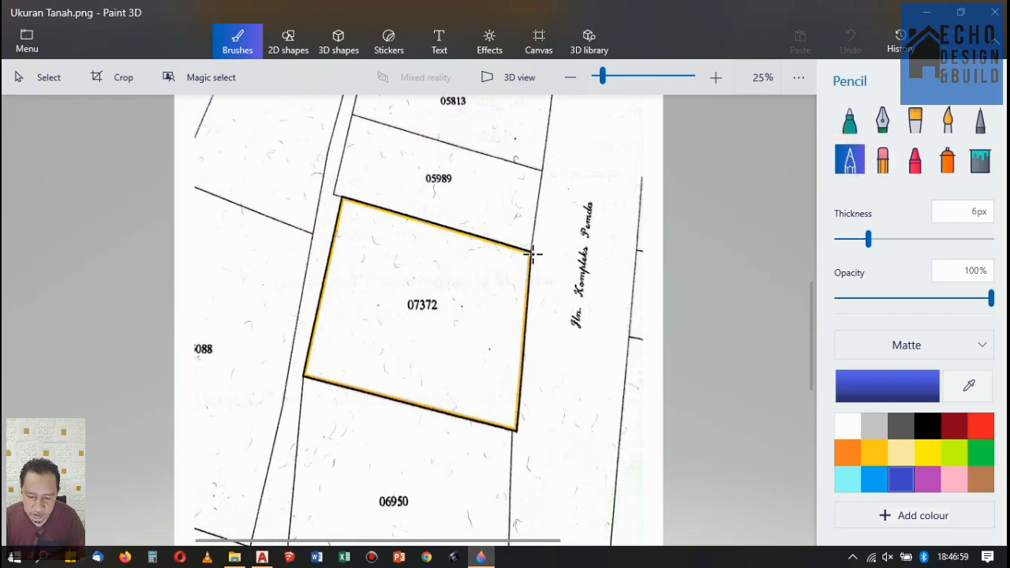
pyautogui.moveTo(537, 250); pyautogui.dragTo(528, 387)
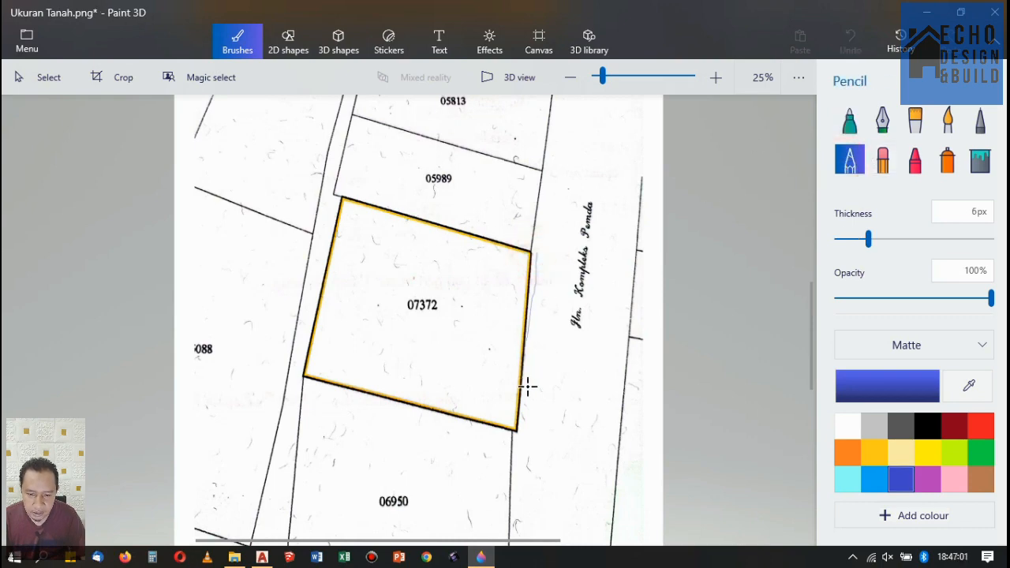
pyautogui.moveTo(511, 427); pyautogui.dragTo(559, 451)
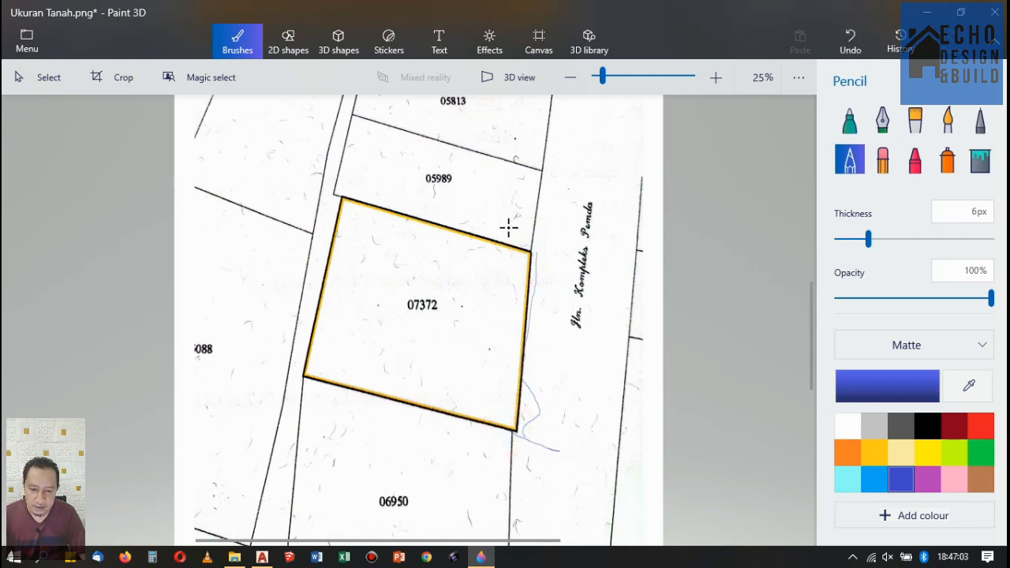
pyautogui.moveTo(532, 251); pyautogui.dragTo(550, 259)
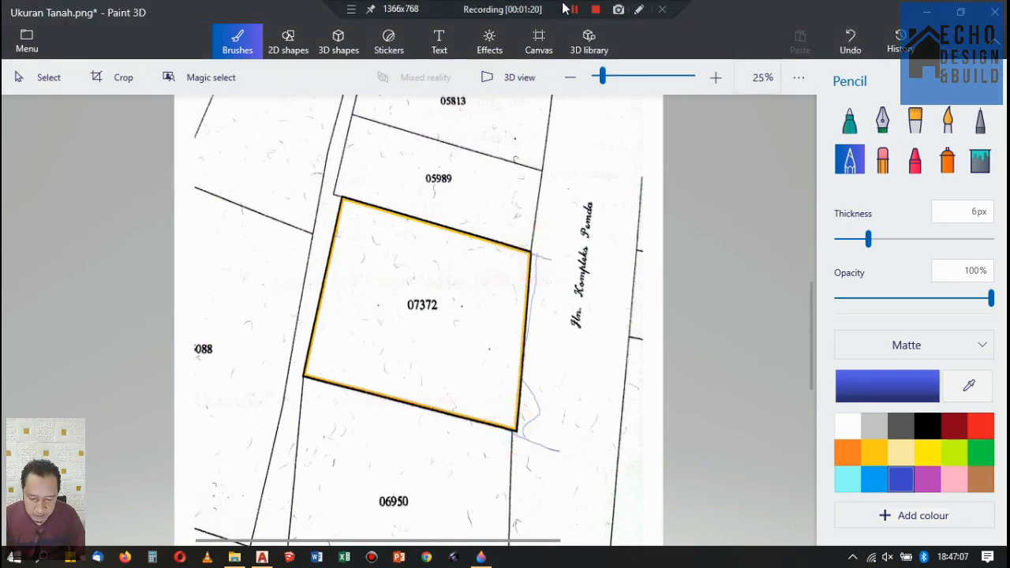
pyautogui.click(638, 13)
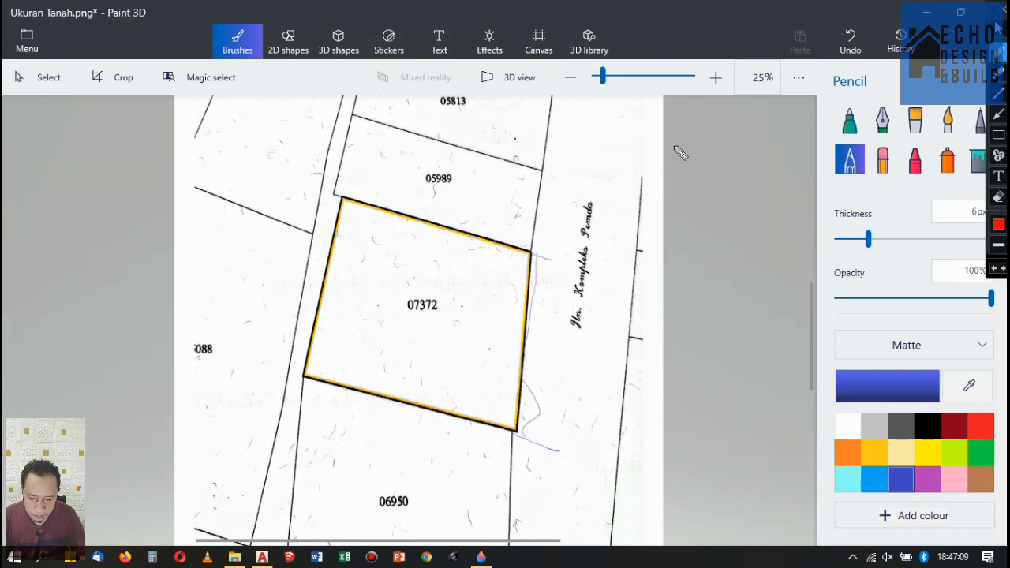
pyautogui.moveTo(539, 260)
pyautogui.mouseDown()
pyautogui.moveTo(526, 413)
pyautogui.moveTo(532, 466)
pyautogui.moveTo(555, 458)
pyautogui.mouseUp()
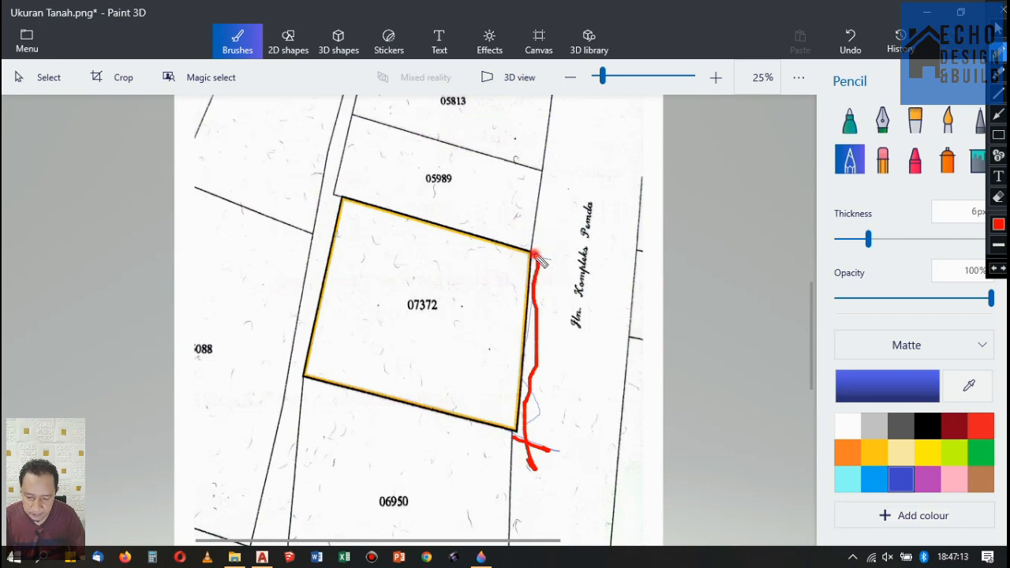
pyautogui.moveTo(537, 257); pyautogui.dragTo(565, 275)
pyautogui.moveTo(296, 385)
pyautogui.mouseDown()
pyautogui.moveTo(478, 426)
pyautogui.moveTo(499, 465)
pyautogui.mouseUp()
pyautogui.click(519, 426)
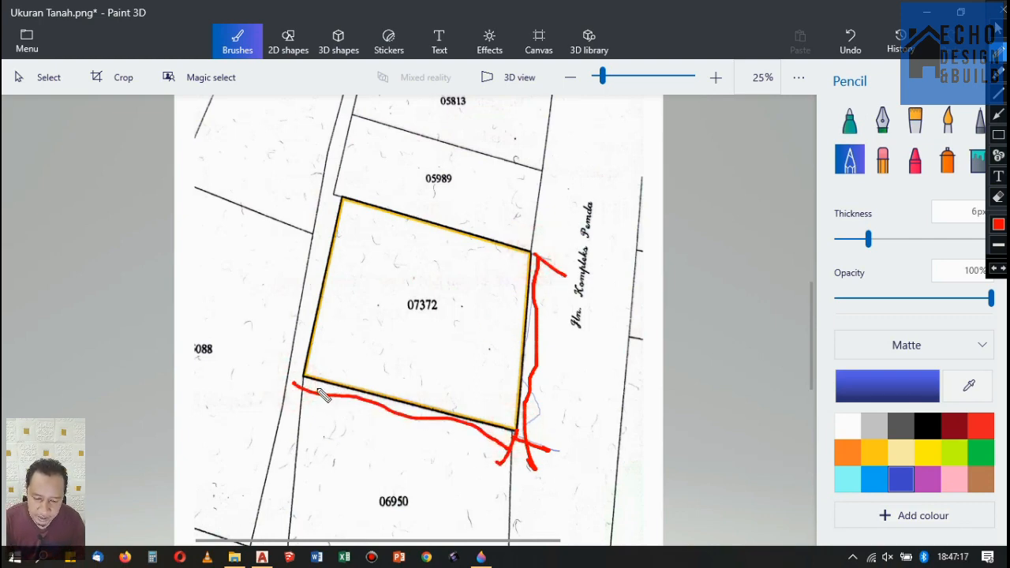
pyautogui.moveTo(310, 384); pyautogui.dragTo(293, 405)
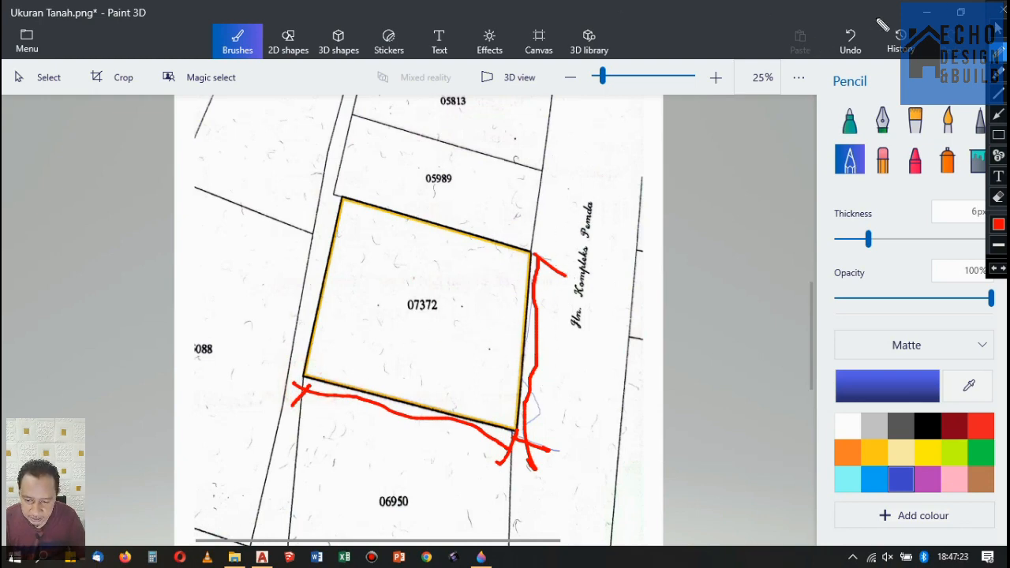
pyautogui.click(1004, 11)
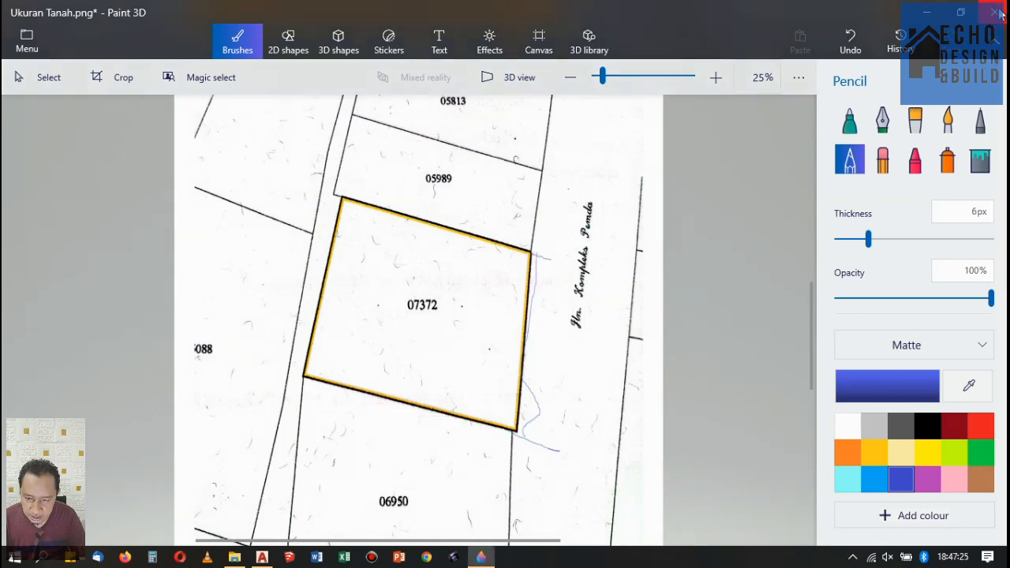
# Switch to AutoCAD and examine the empty model space beside the column of drawing sheets.
pyautogui.click(261, 558)
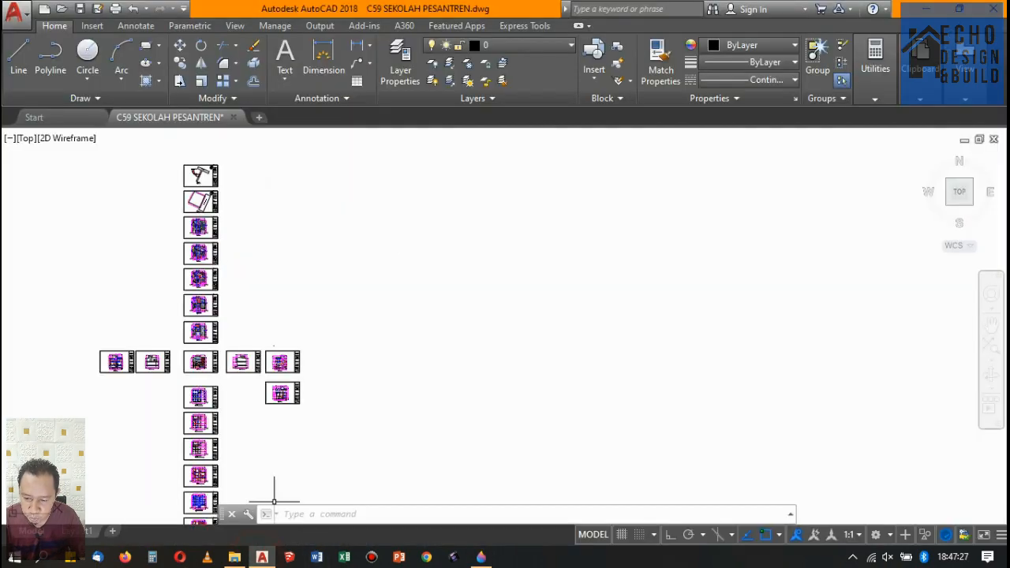
pyautogui.scroll(1, 322, 255)
pyautogui.scroll(-4, 347, 242)
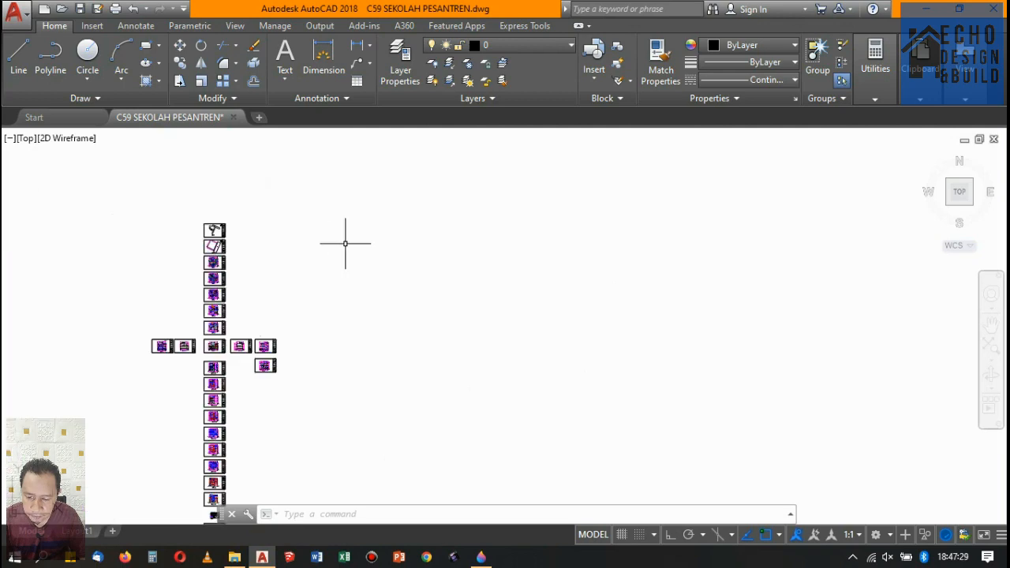
pyautogui.scroll(4, 361, 240)
pyautogui.scroll(-2, 357, 195)
pyautogui.scroll(4, 358, 195)
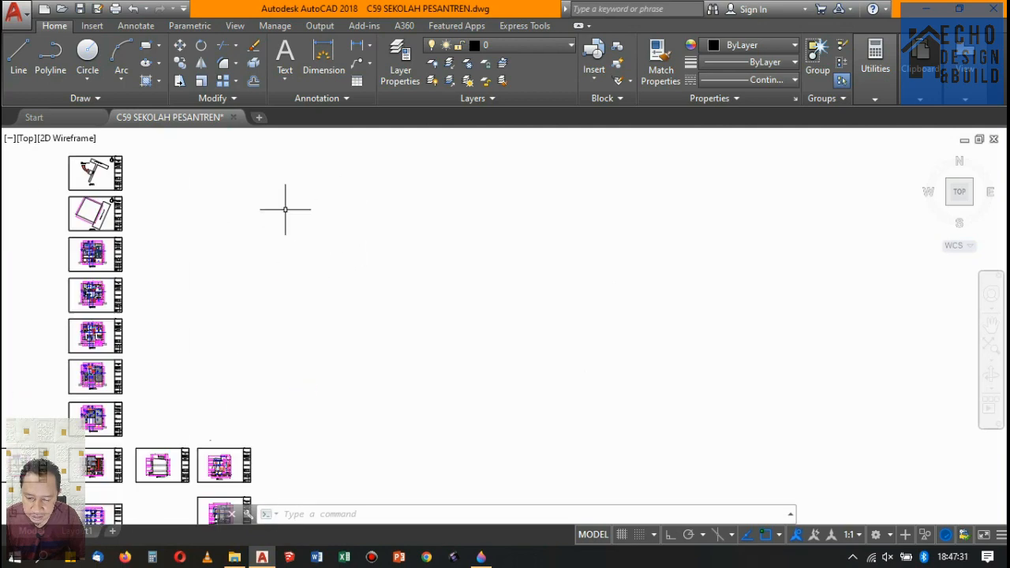
pyautogui.scroll(-3, 339, 208)
pyautogui.scroll(3, 230, 232)
pyautogui.scroll(-1, 230, 232)
pyautogui.moveTo(240, 252); pyautogui.dragTo(300, 261, button='middle')
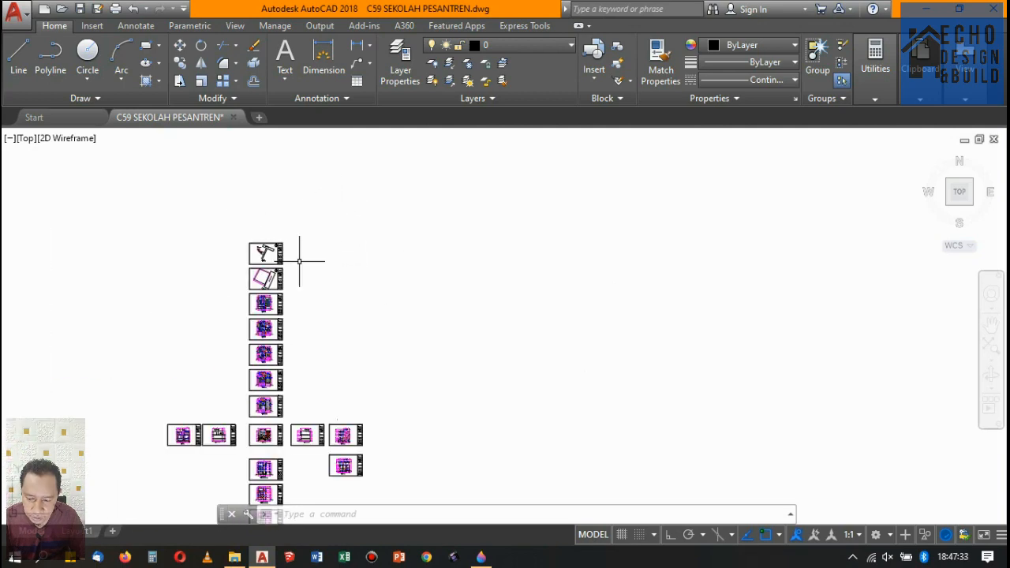
pyautogui.scroll(5, 488, 256)
pyautogui.scroll(-5, 408, 251)
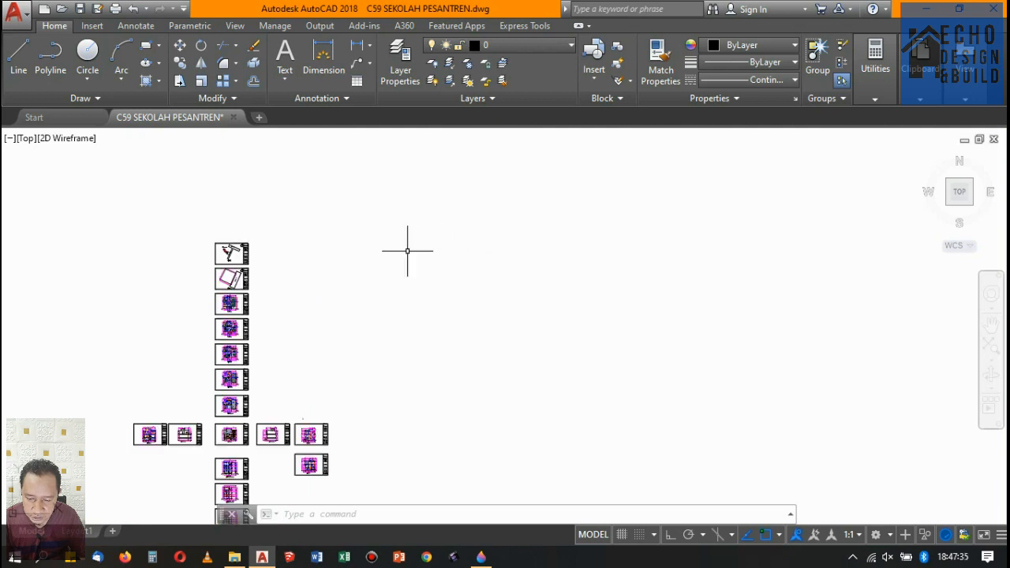
pyautogui.scroll(3, 408, 251)
pyautogui.scroll(-3, 407, 252)
pyautogui.scroll(2, 408, 252)
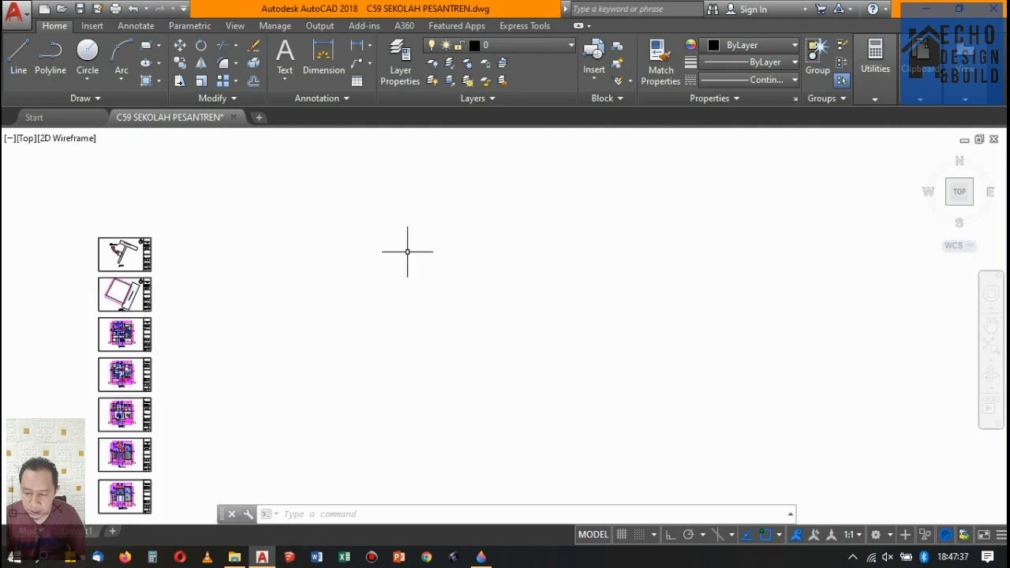
pyautogui.scroll(2, 407, 251)
pyautogui.scroll(-7, 401, 253)
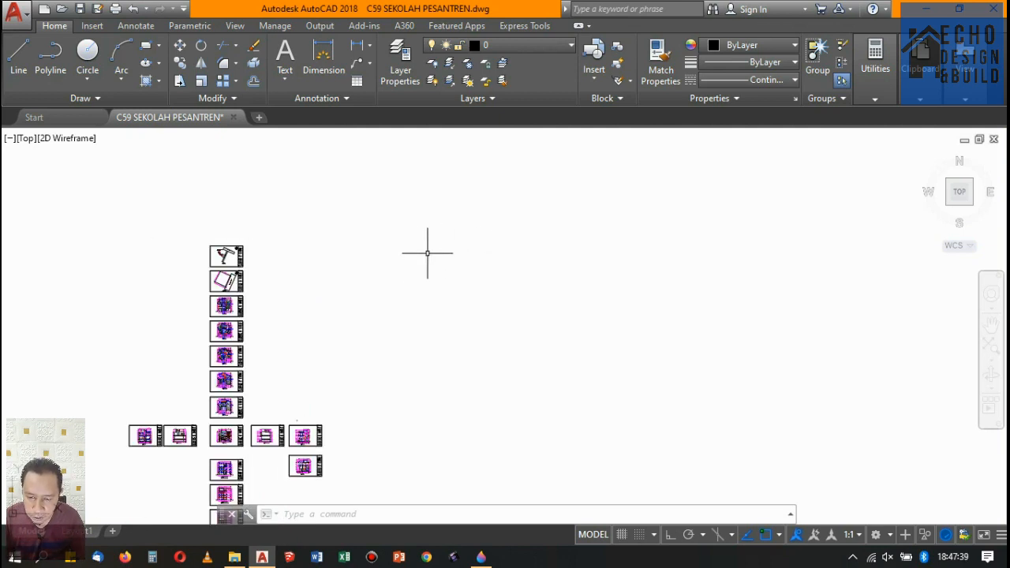
pyautogui.scroll(5, 427, 254)
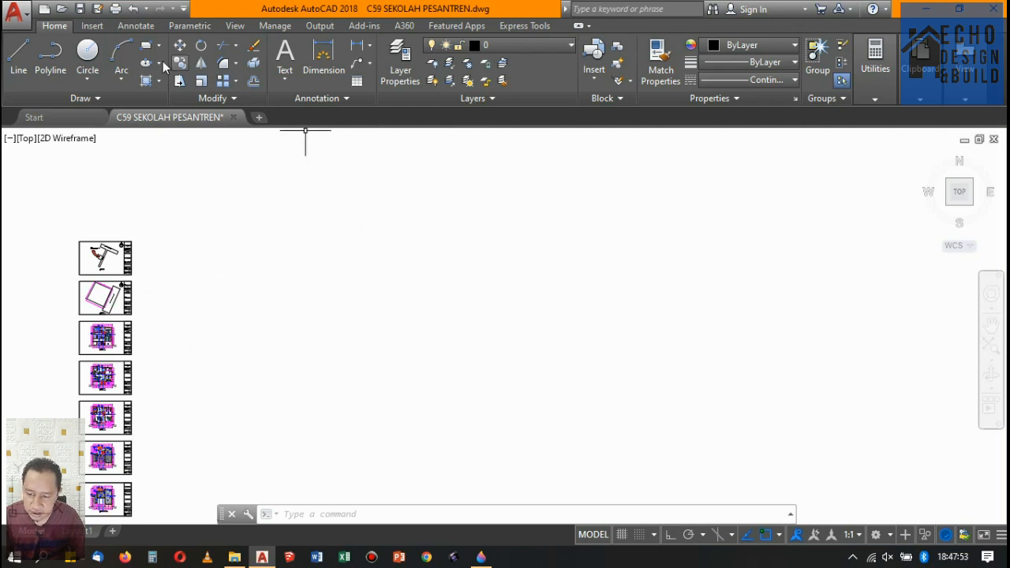
# Open the image Ukuran Tanah from the project folder for attachment as a reference.
pyautogui.click(93, 26)
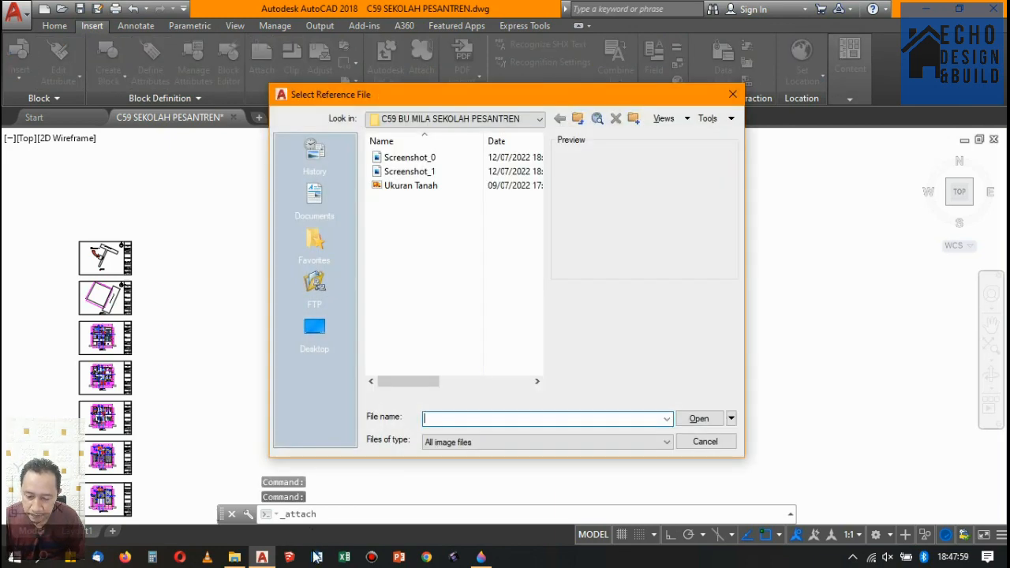
pyautogui.click(234, 557)
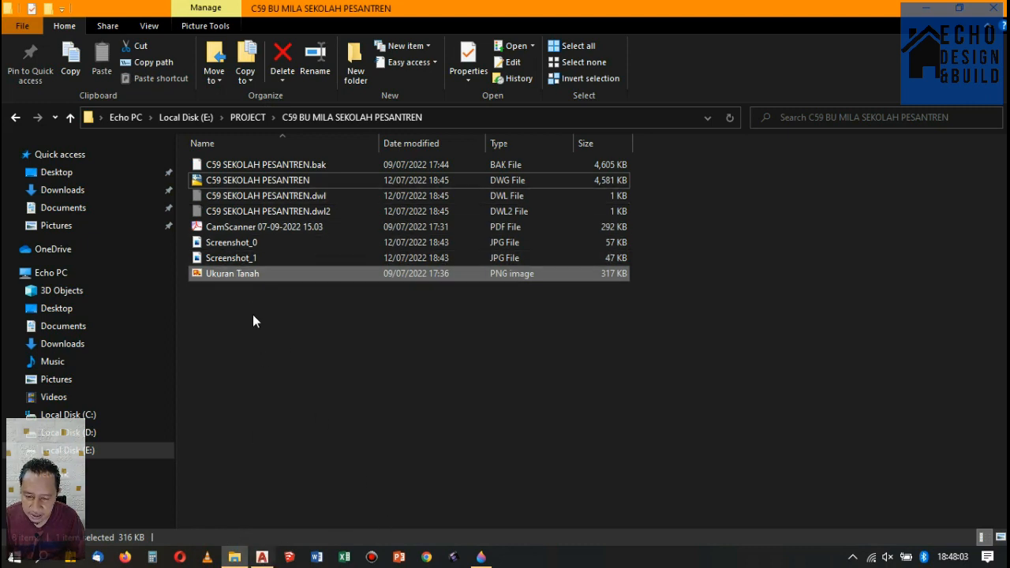
pyautogui.click(263, 558)
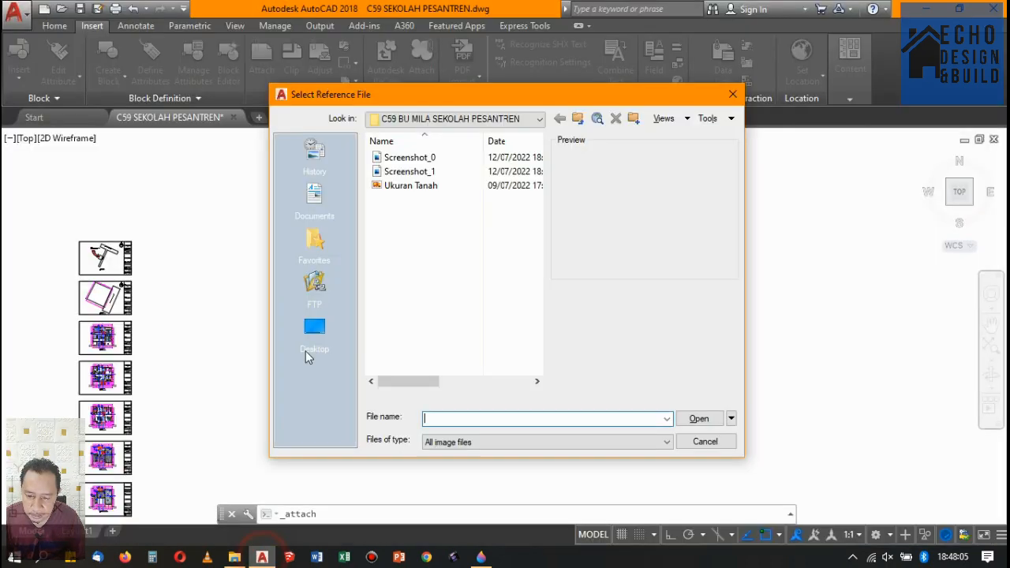
pyautogui.click(542, 119)
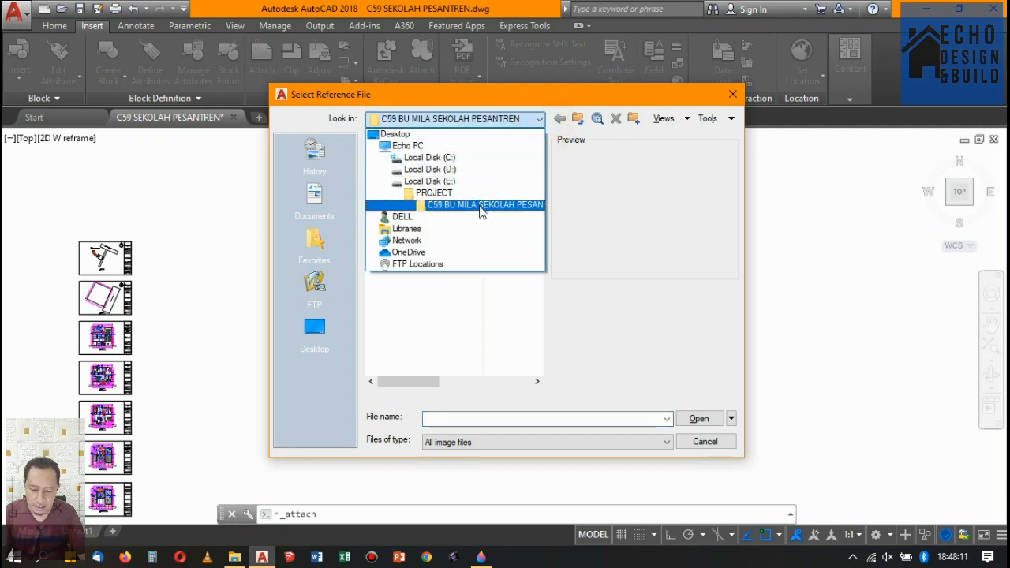
pyautogui.click(481, 207)
pyautogui.click(412, 186)
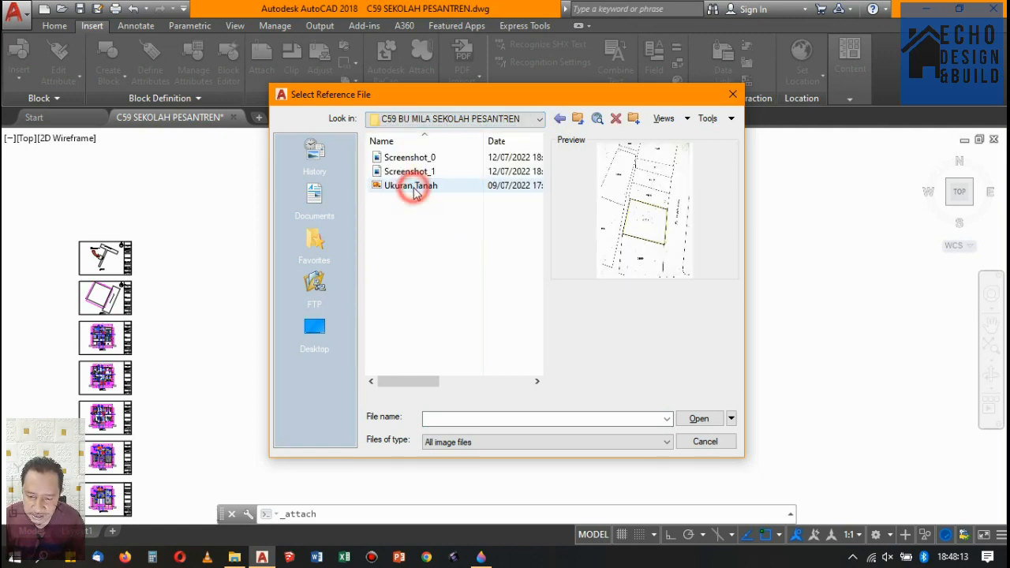
pyautogui.click(706, 422)
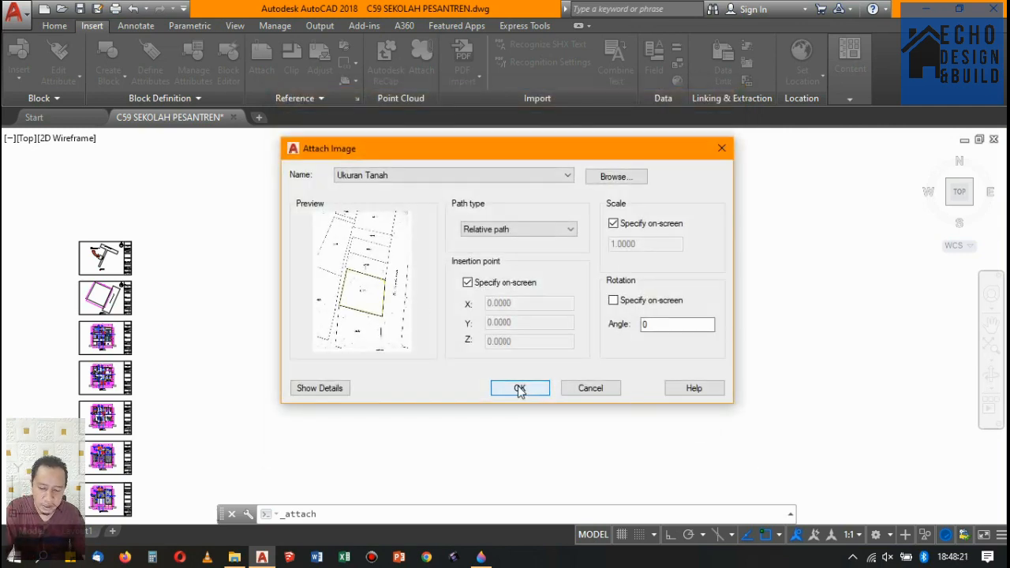
# Place the attached image in the empty space beside the drawing sheets with relative path, rotation 0 and scale factor 1.
pyautogui.click(519, 389)
pyautogui.click(360, 266)
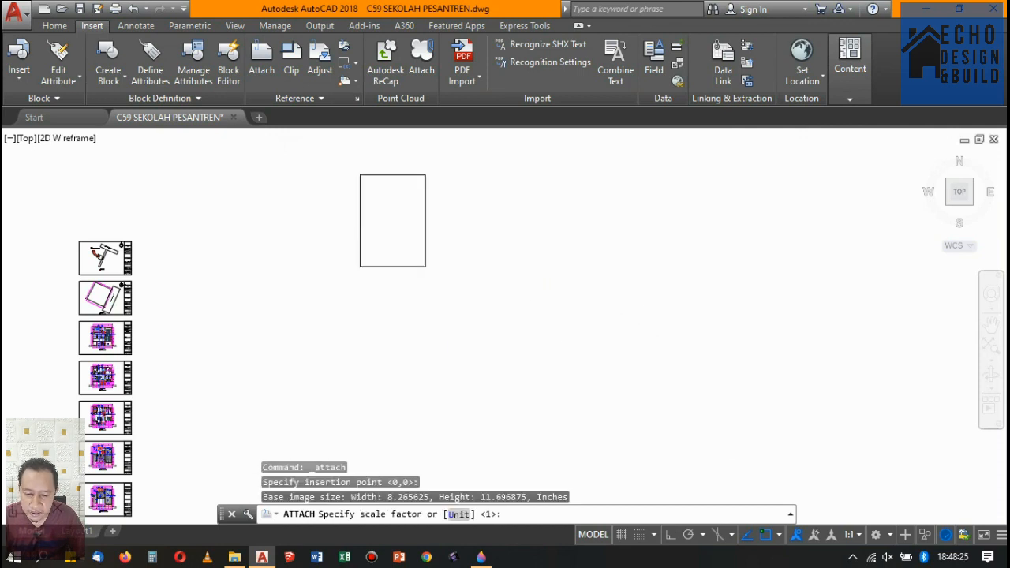
pyautogui.press('Return')
# Examine the outlined boundary of plot 07372 and its neighbouring plots in the attached image.
pyautogui.scroll(10, 379, 300)
pyautogui.scroll(5, 316, 226)
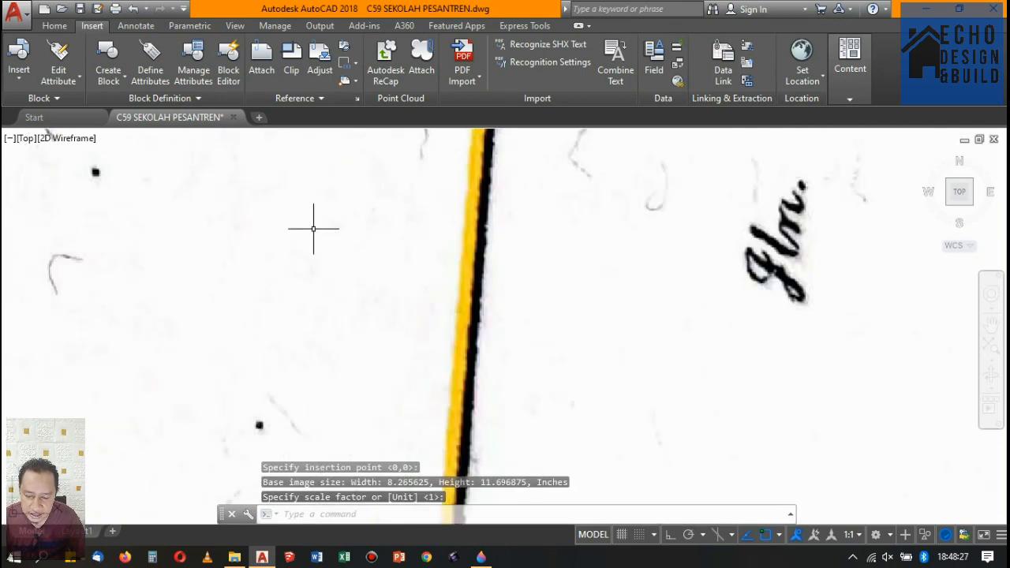
pyautogui.scroll(-7, 316, 225)
pyautogui.scroll(3, 499, 299)
pyautogui.scroll(-4, 499, 299)
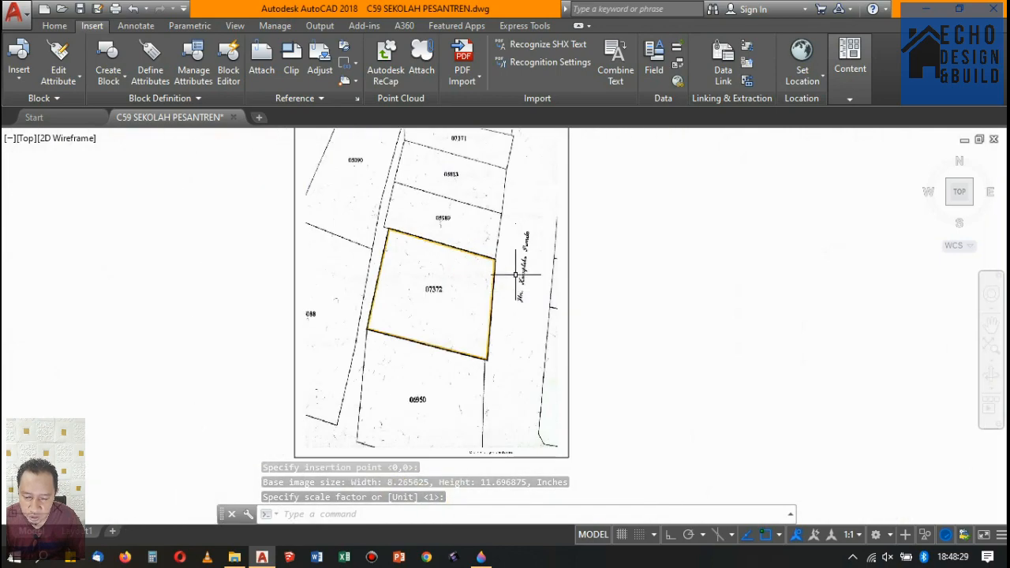
pyautogui.scroll(2, 474, 316)
pyautogui.scroll(-3, 466, 292)
pyautogui.scroll(3, 446, 239)
pyautogui.scroll(2, 447, 239)
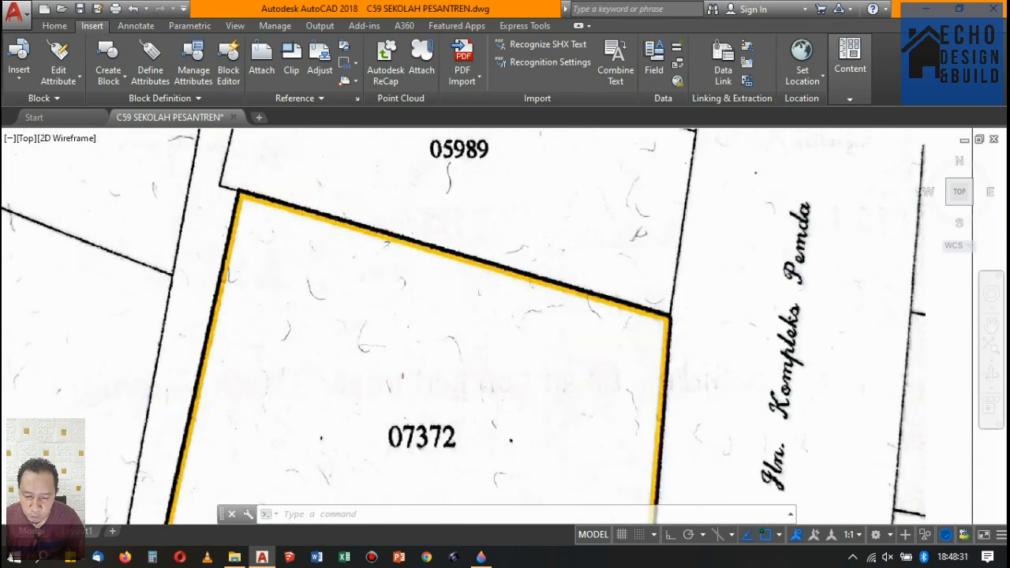
pyautogui.scroll(-5, 427, 237)
pyautogui.scroll(4, 418, 241)
pyautogui.scroll(-1, 434, 190)
pyautogui.scroll(2, 433, 191)
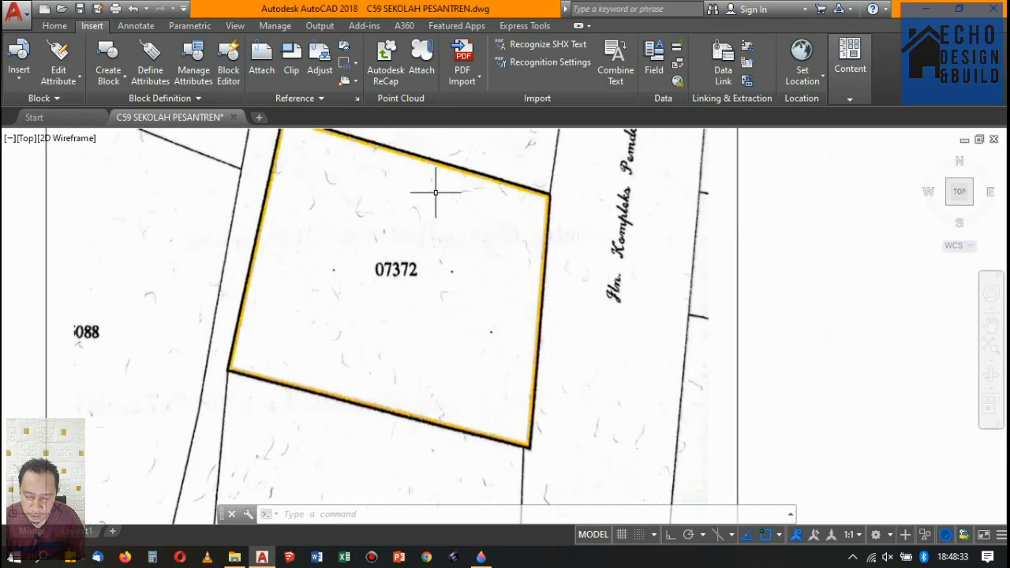
pyautogui.scroll(-4, 425, 173)
pyautogui.scroll(6, 423, 162)
pyautogui.scroll(-4, 397, 167)
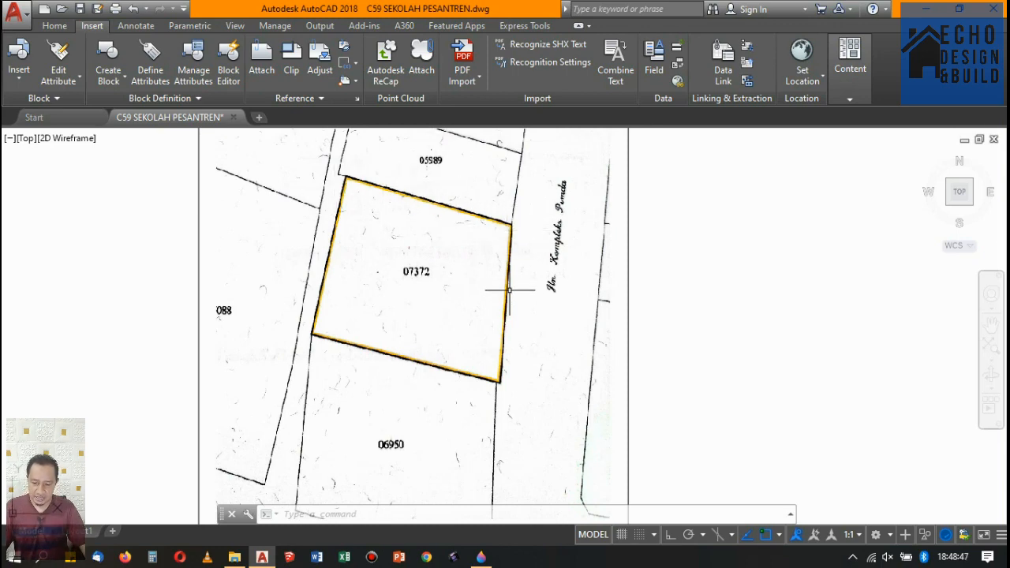
pyautogui.scroll(2, 359, 195)
pyautogui.scroll(-2, 419, 203)
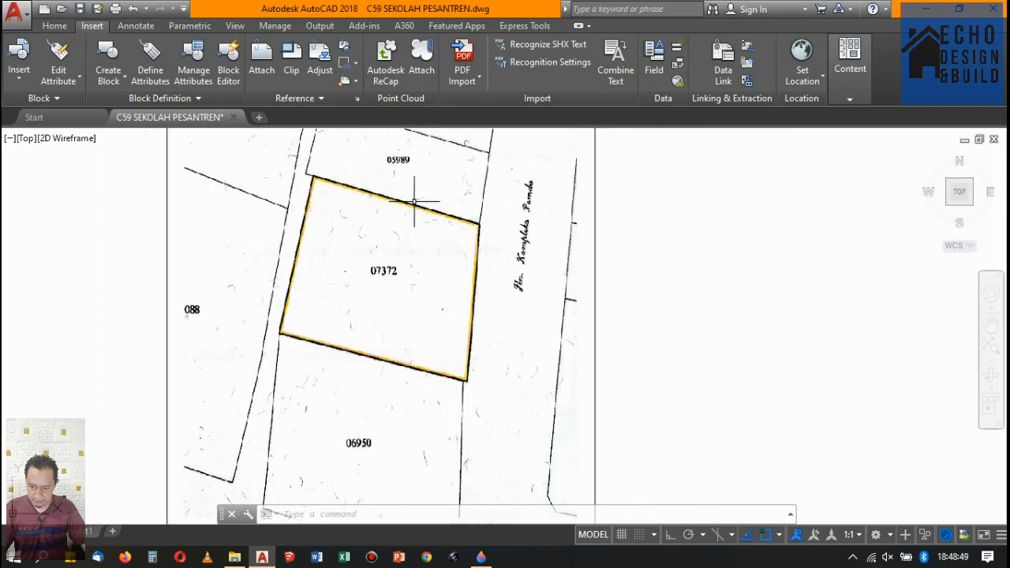
pyautogui.scroll(-2, 412, 225)
pyautogui.scroll(2, 413, 225)
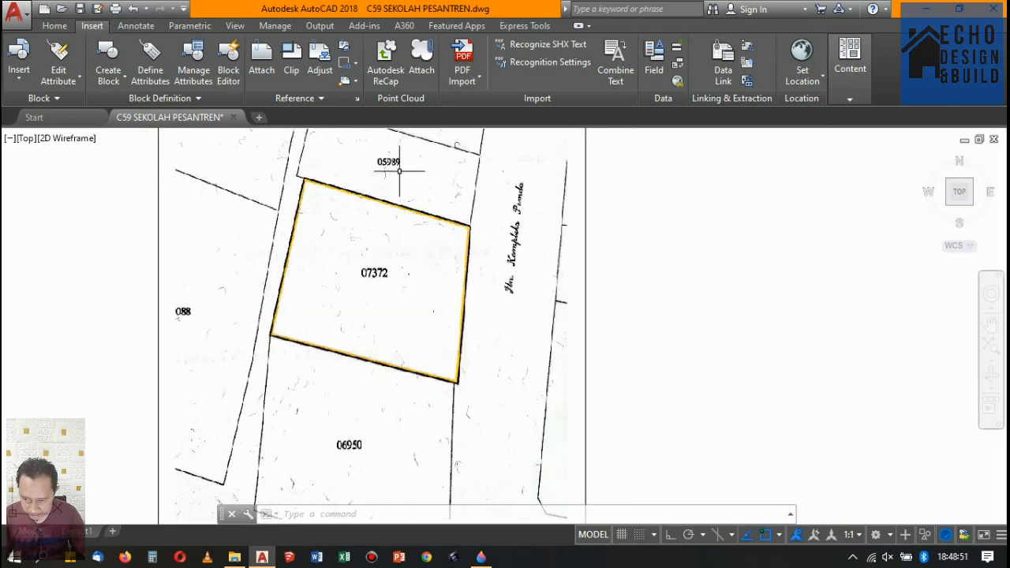
# Start a polyline at the upper-left corner of plot 07372 and trace the edge shared with plot 05989.
pyautogui.click(49, 27)
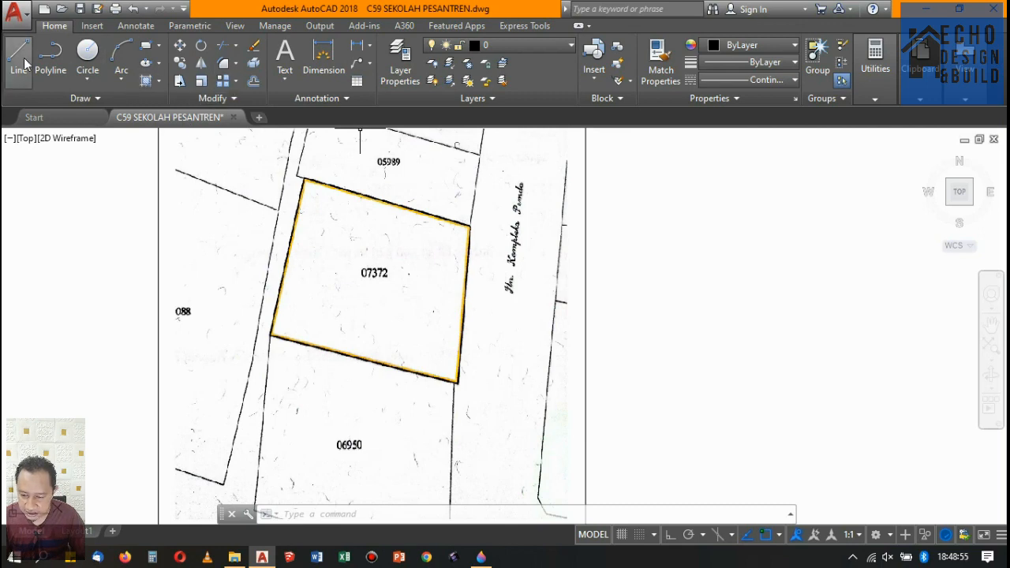
pyautogui.click(50, 56)
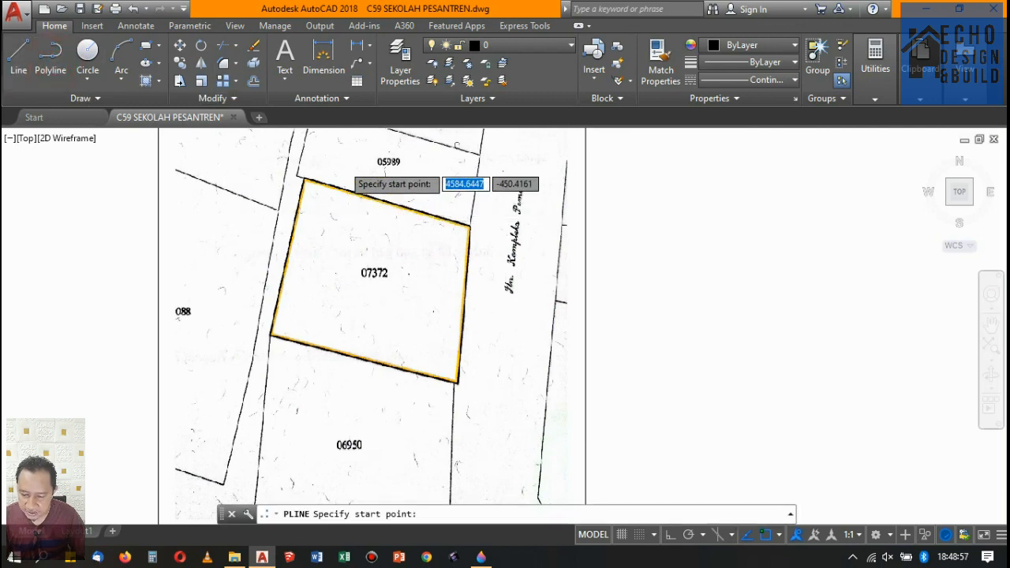
pyautogui.scroll(5, 331, 169)
pyautogui.scroll(4, 213, 189)
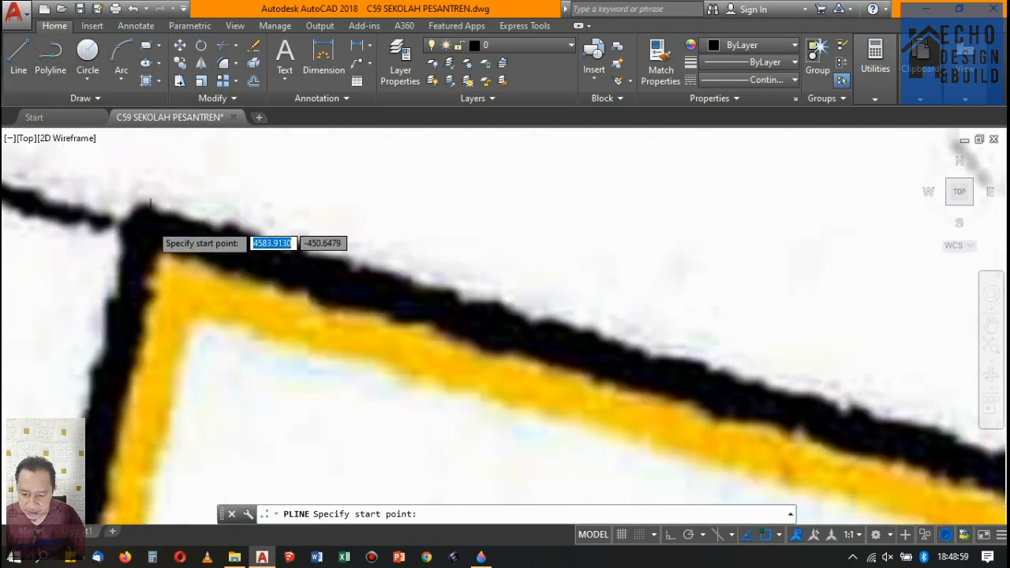
pyautogui.click(147, 207)
pyautogui.scroll(-6, 181, 207)
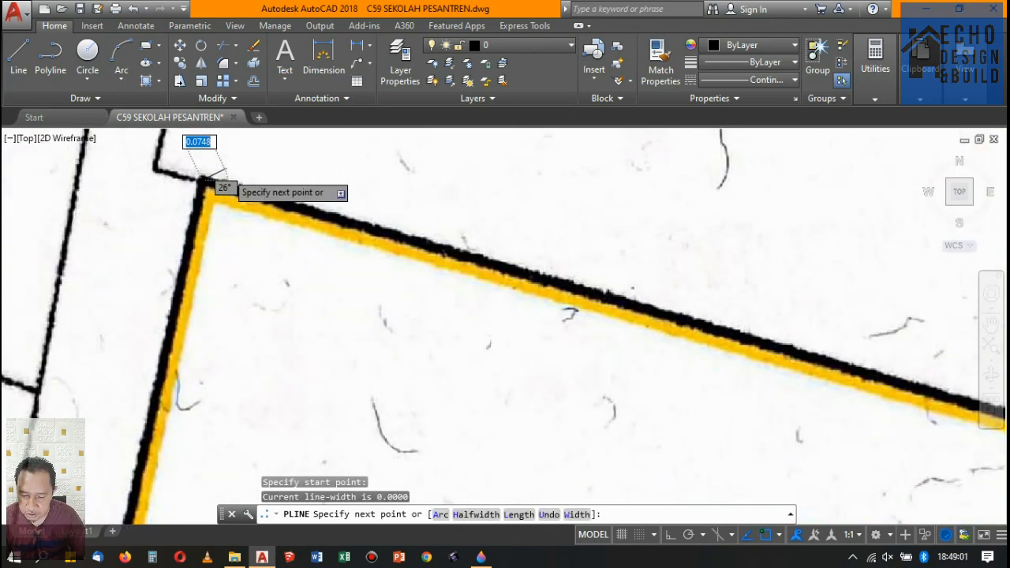
pyautogui.scroll(6, 440, 202)
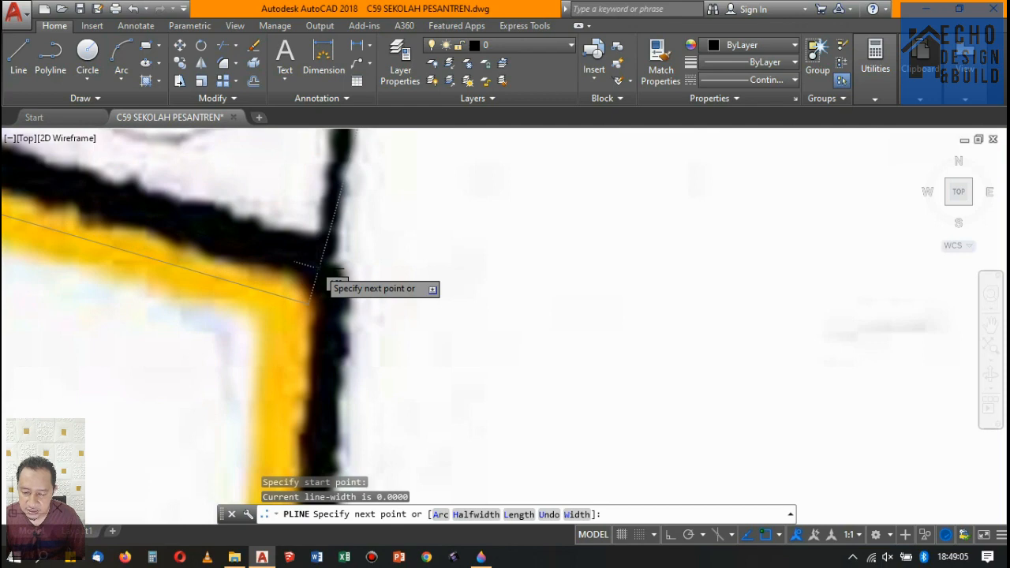
pyautogui.click(320, 268)
# Continue the polyline along the road-side edge of plot 07372 to its lower-right corner.
pyautogui.scroll(-6, 427, 229)
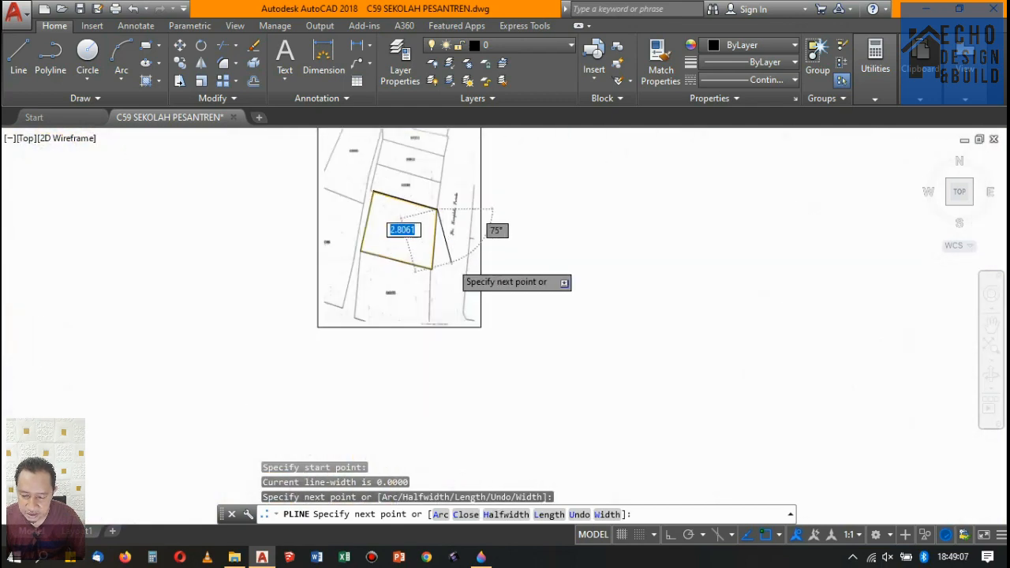
pyautogui.scroll(8, 451, 264)
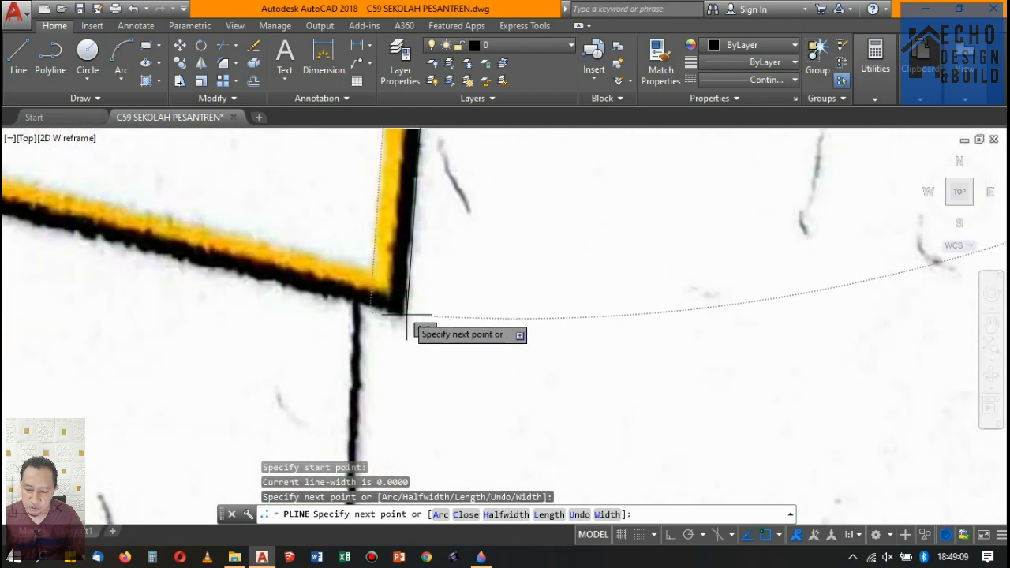
pyautogui.scroll(4, 397, 300)
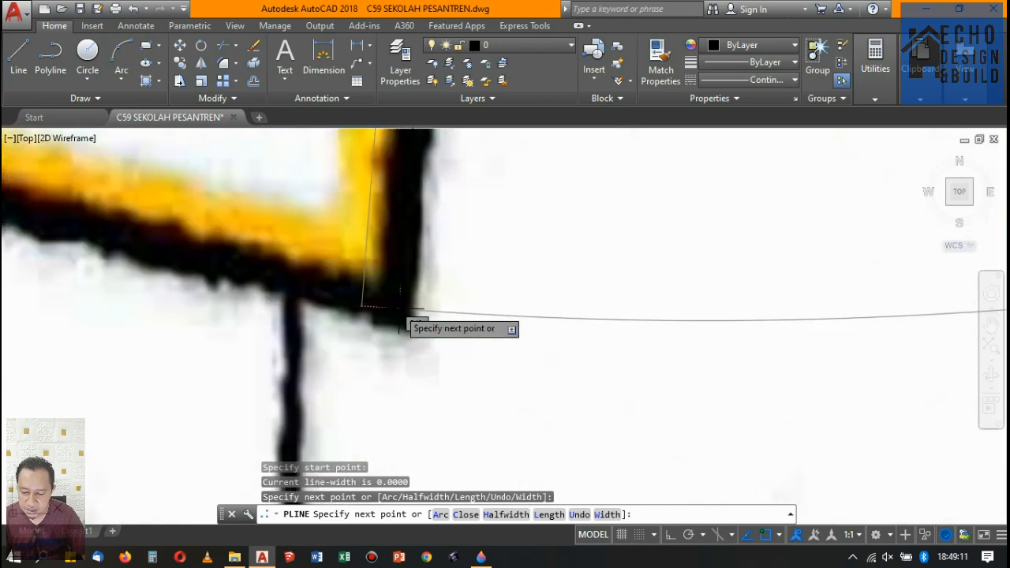
pyautogui.click(396, 304)
# Trace the edge shared with plot 06950 to the plot's lower-left corner and close the polyline.
pyautogui.scroll(-3, 414, 330)
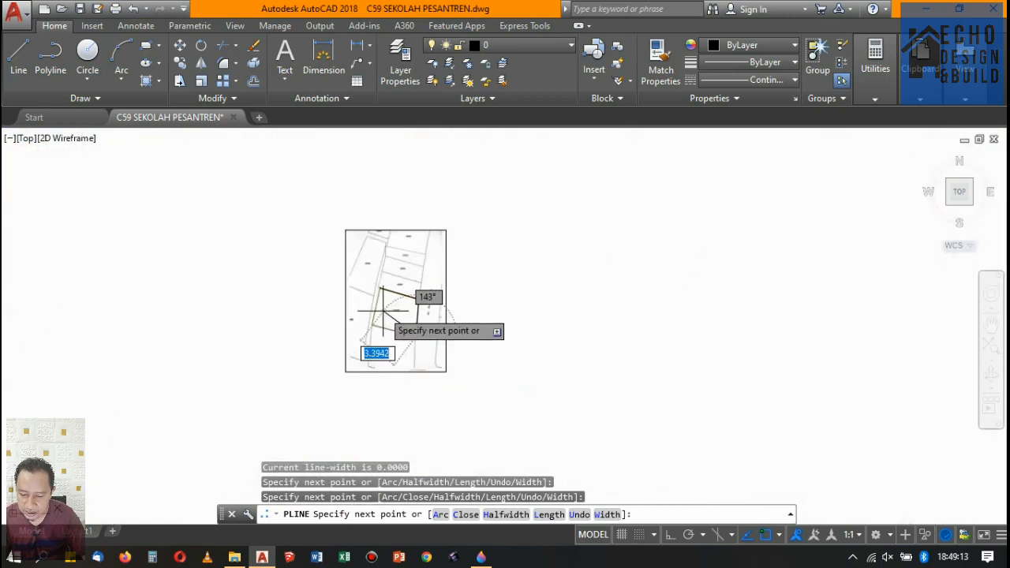
pyautogui.scroll(10, 356, 300)
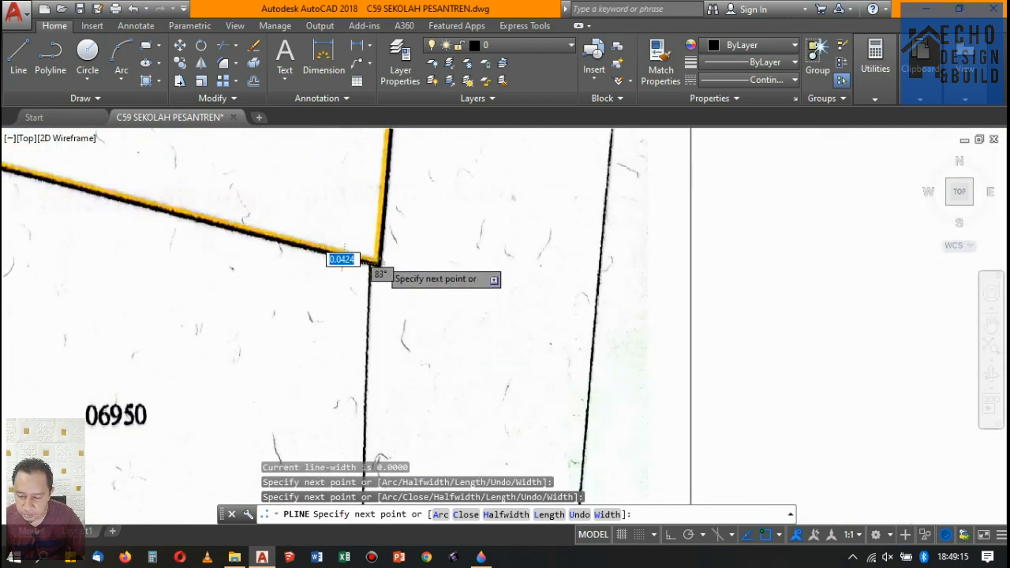
pyautogui.scroll(-4, 381, 266)
pyautogui.scroll(-2, 356, 356)
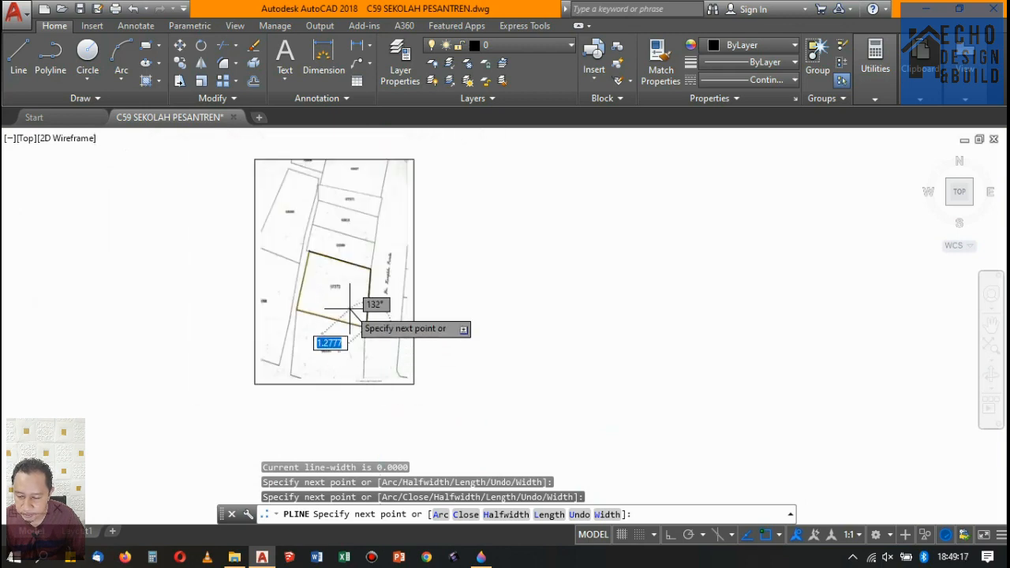
pyautogui.scroll(5, 343, 339)
pyautogui.scroll(5, 119, 308)
pyautogui.scroll(6, 118, 304)
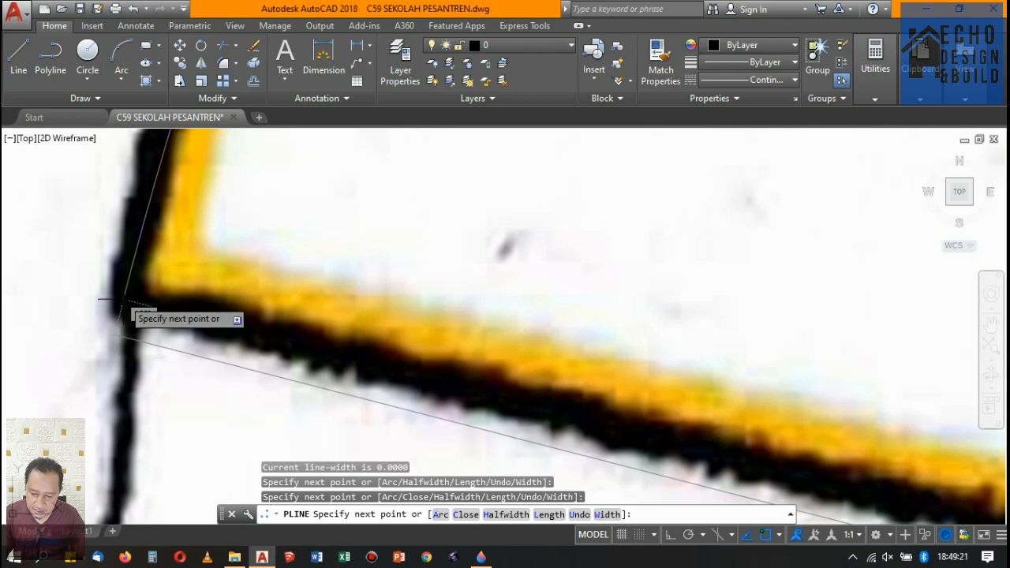
pyautogui.scroll(-6, 180, 338)
pyautogui.scroll(-5, 324, 382)
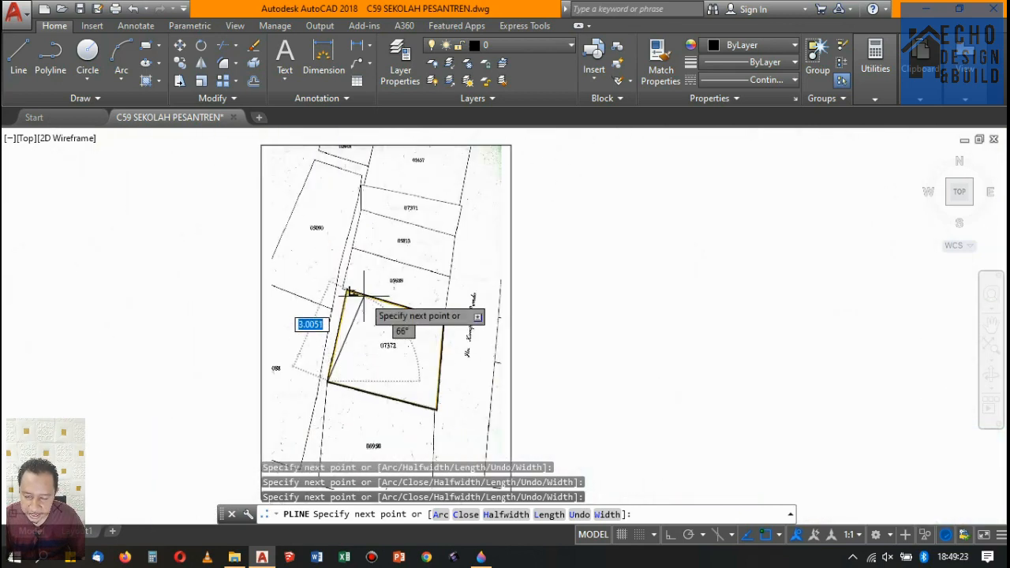
pyautogui.write('c')
pyautogui.press('Return')
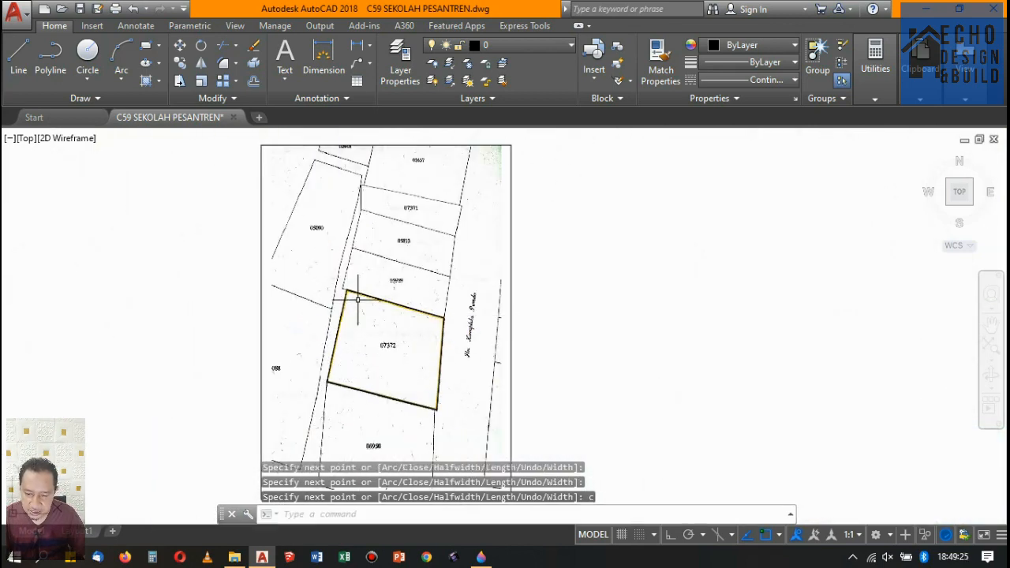
# Select the traced polyline and check how it follows the boundary of plot 07372.
pyautogui.click(360, 295)
pyautogui.scroll(6, 449, 316)
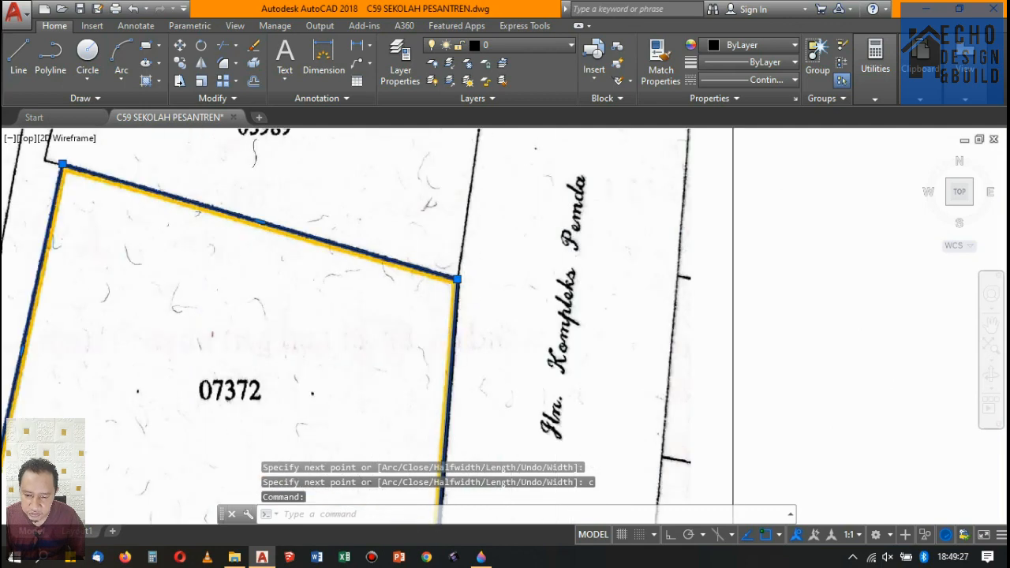
pyautogui.scroll(-4, 466, 268)
pyautogui.scroll(4, 464, 255)
pyautogui.scroll(-4, 367, 198)
# Add an aligned dimension along the road-side edge of plot 07372, from its upper-right corner to its lower-right corner.
pyautogui.click(357, 45)
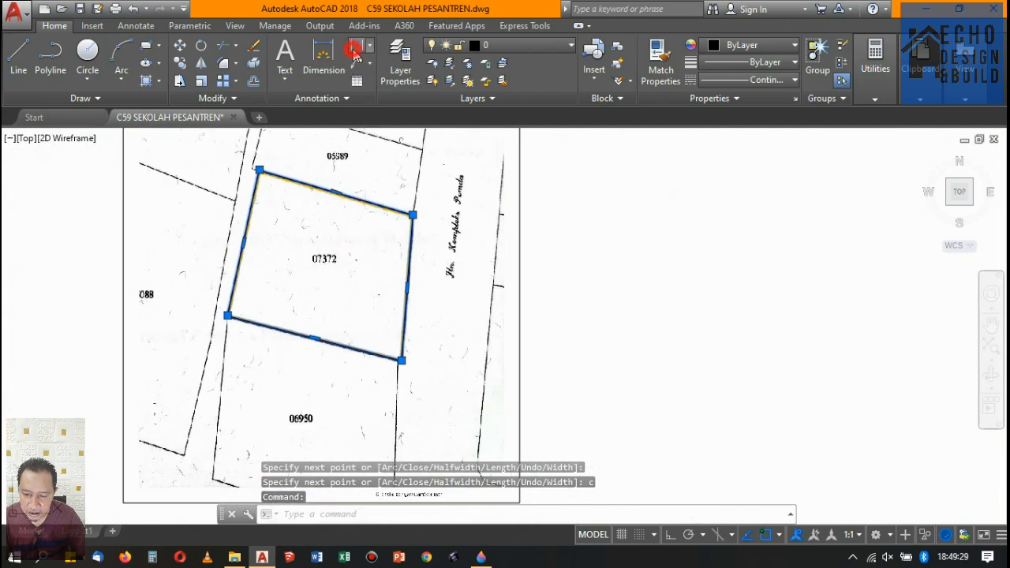
pyautogui.scroll(8, 411, 237)
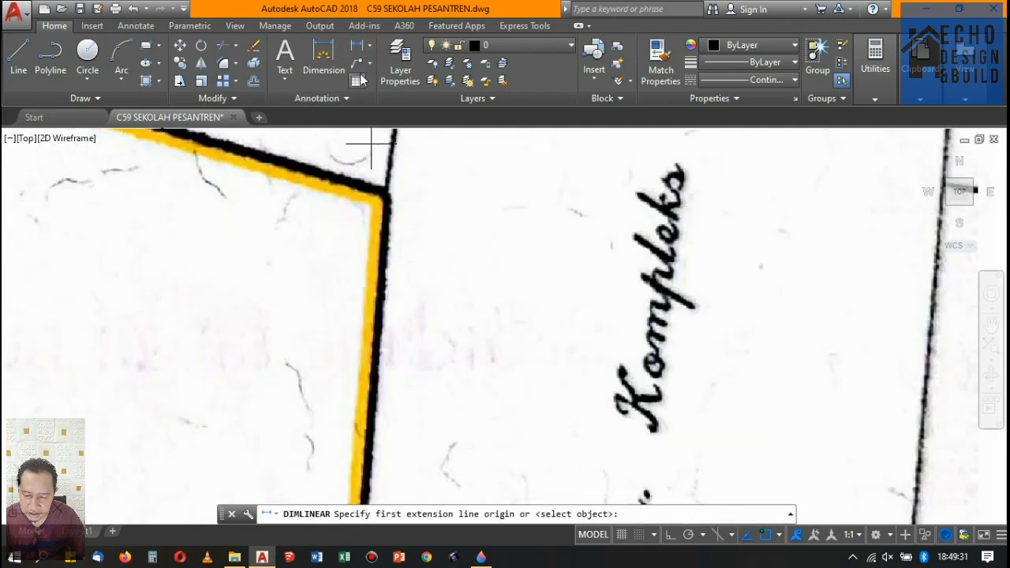
pyautogui.click(369, 47)
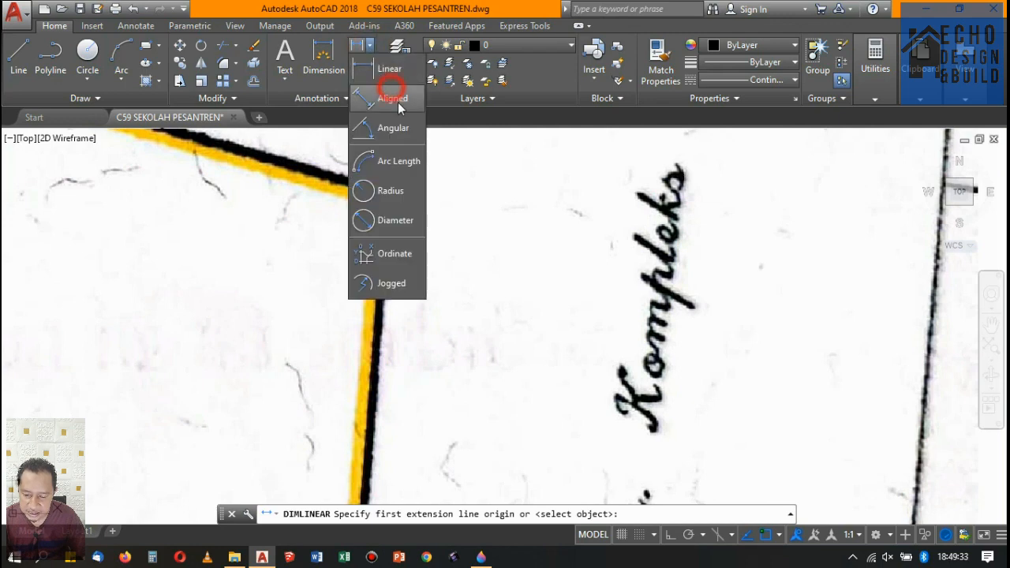
pyautogui.click(398, 102)
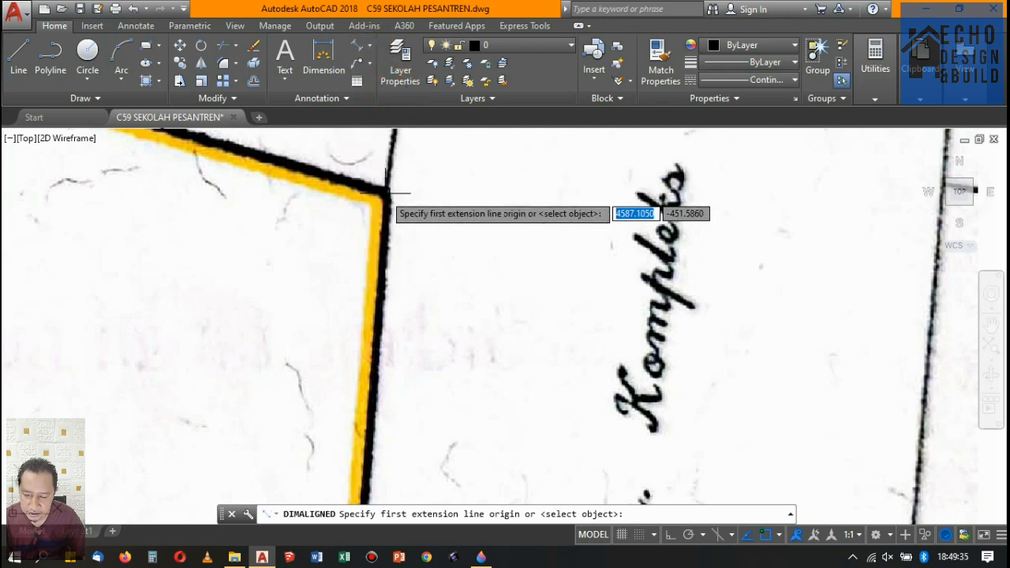
pyautogui.scroll(-2, 387, 194)
pyautogui.click(390, 192)
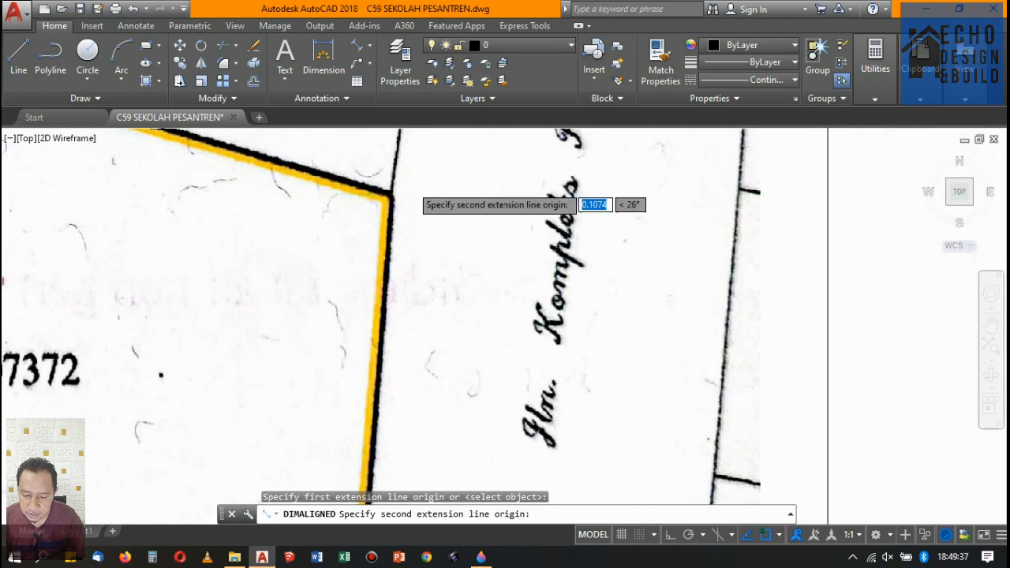
pyautogui.scroll(-5, 417, 221)
pyautogui.scroll(6, 401, 221)
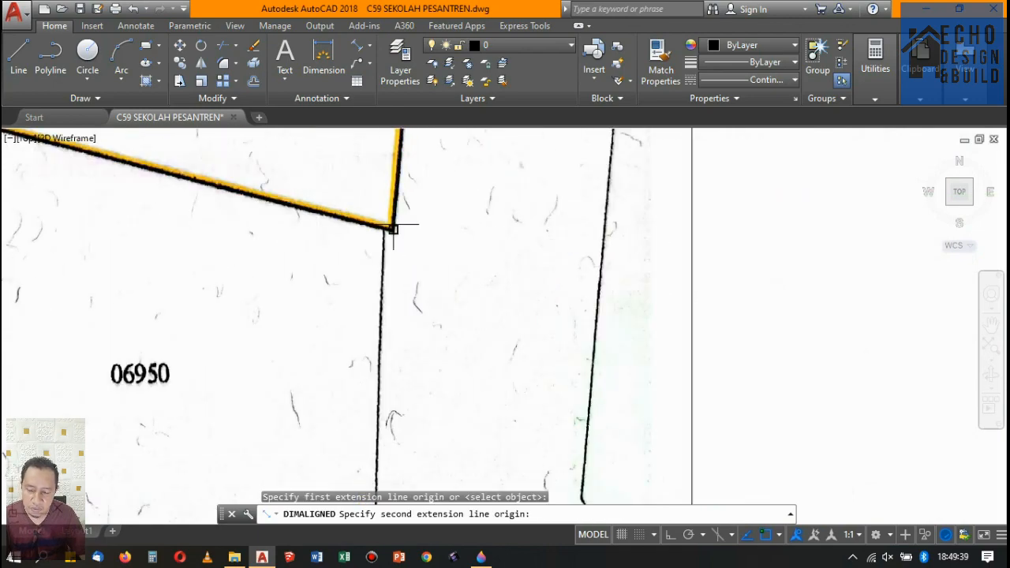
pyautogui.click(393, 229)
pyautogui.scroll(-3, 442, 261)
pyautogui.scroll(8, 463, 271)
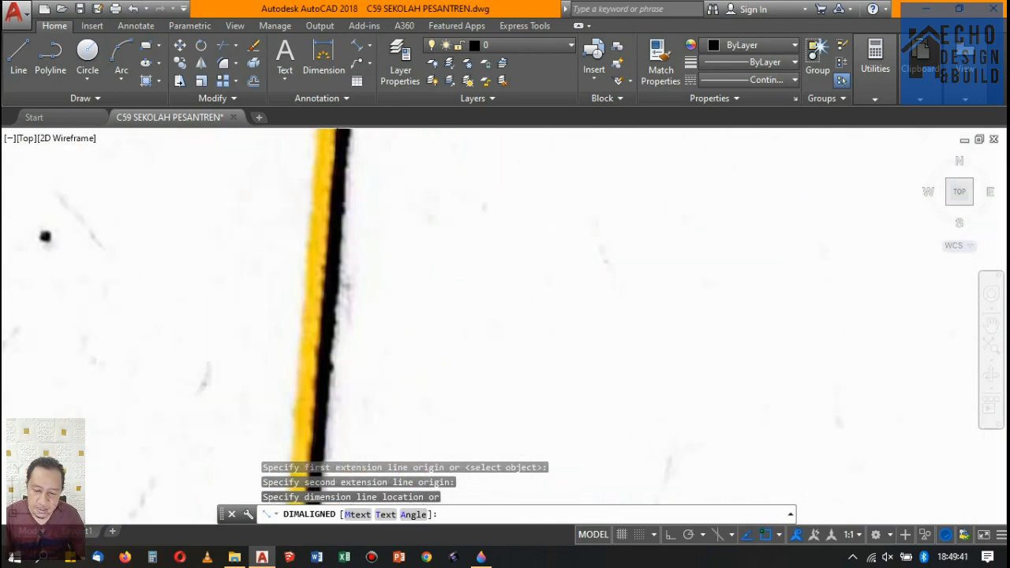
pyautogui.click(420, 222)
# Examine the dimension value along the road-side edge of plot 07372 and its position relative to the boundary.
pyautogui.scroll(-6, 438, 220)
pyautogui.scroll(5, 450, 218)
pyautogui.scroll(-3, 451, 251)
pyautogui.scroll(4, 449, 275)
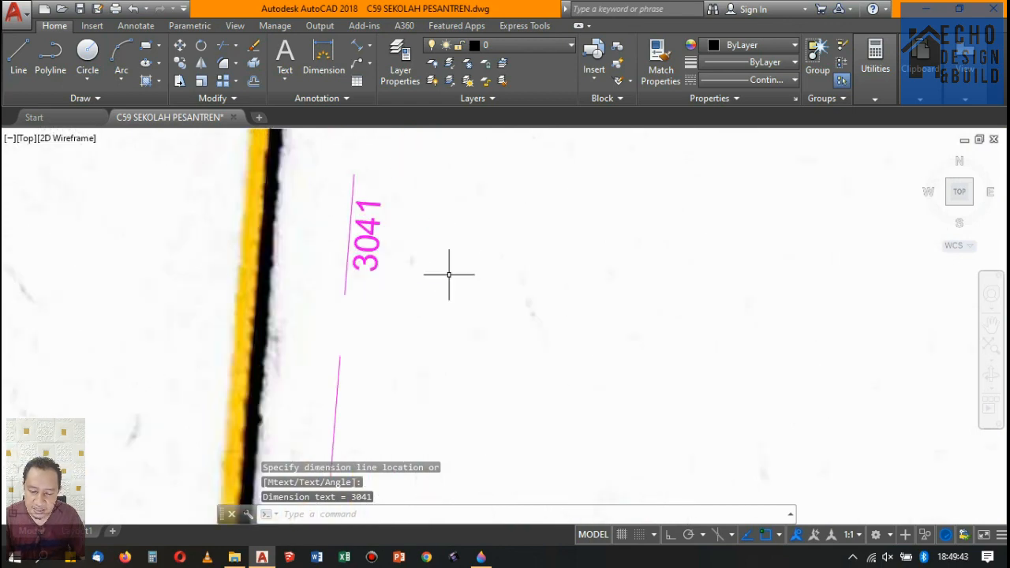
pyautogui.scroll(-3, 509, 263)
pyautogui.scroll(2, 503, 253)
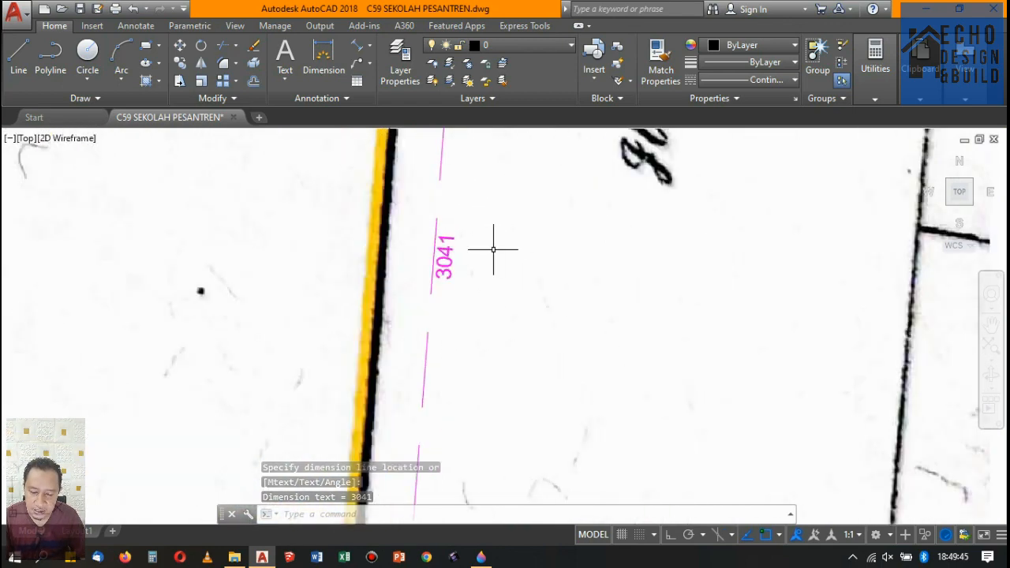
pyautogui.scroll(-6, 491, 251)
pyautogui.scroll(10, 489, 256)
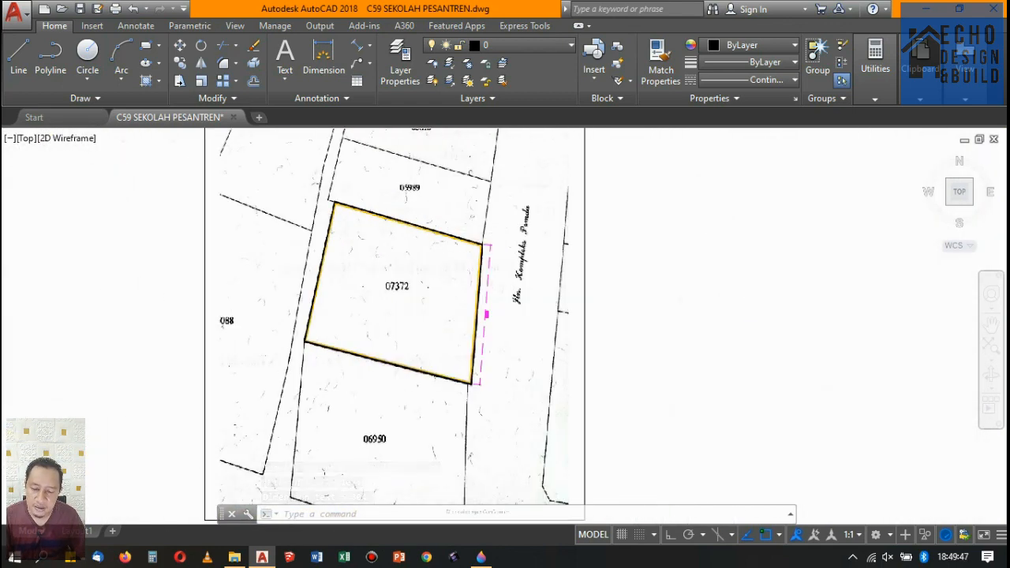
pyautogui.scroll(-4, 500, 301)
pyautogui.scroll(3, 497, 242)
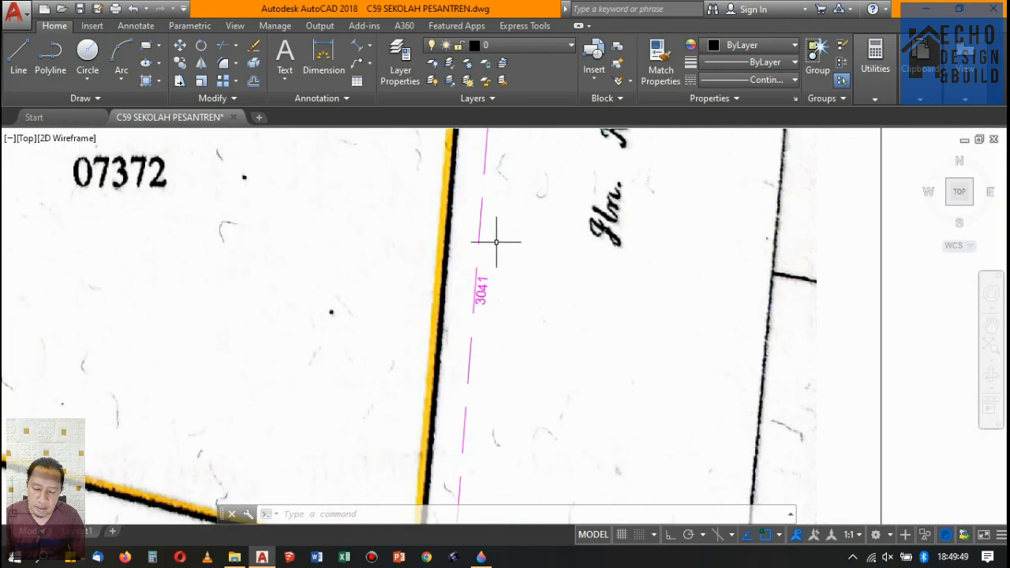
pyautogui.scroll(3, 485, 308)
pyautogui.scroll(-6, 501, 232)
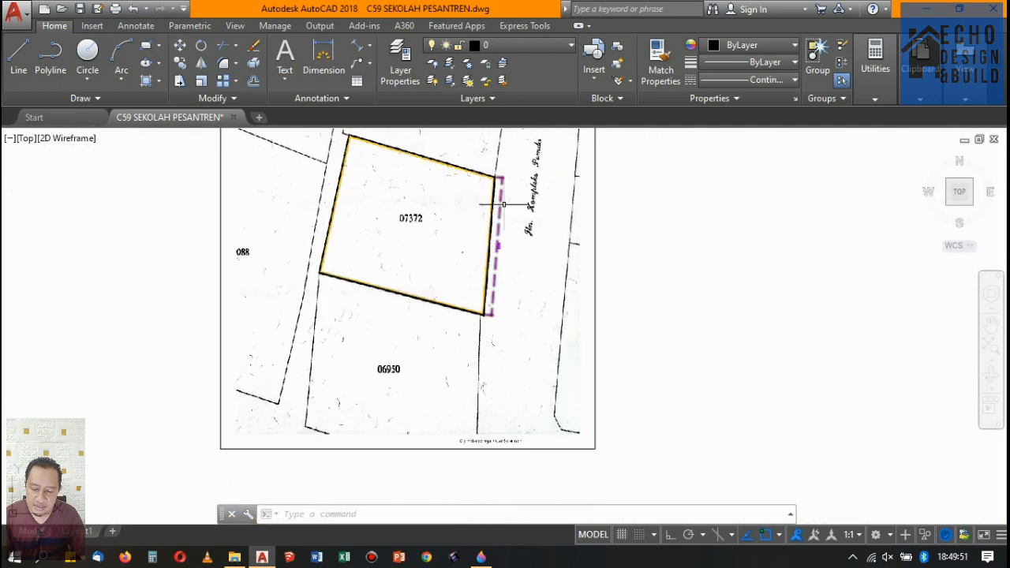
pyautogui.scroll(3, 502, 226)
pyautogui.scroll(3, 486, 260)
pyautogui.scroll(-6, 489, 275)
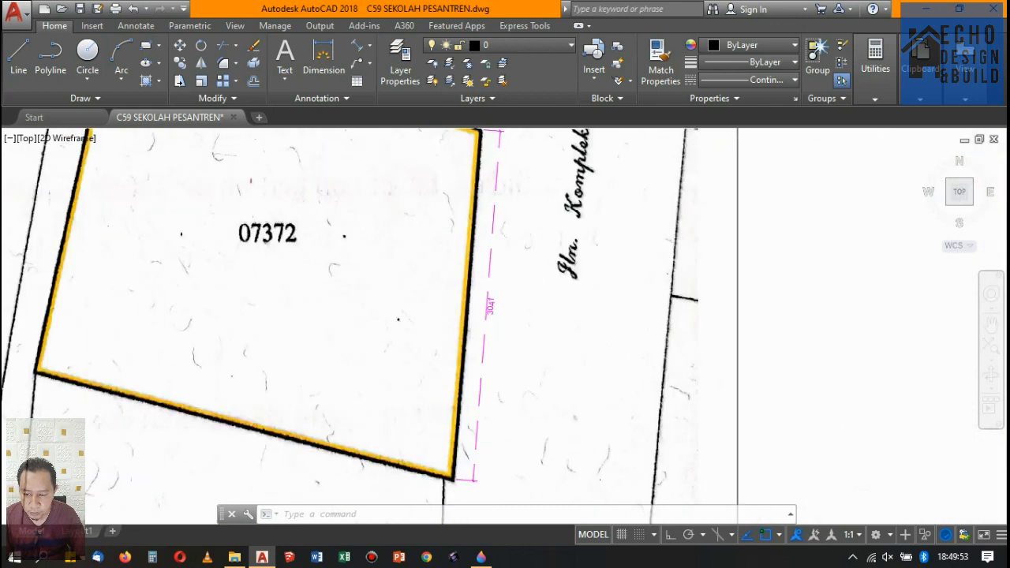
pyautogui.scroll(-3, 493, 283)
pyautogui.scroll(8, 481, 289)
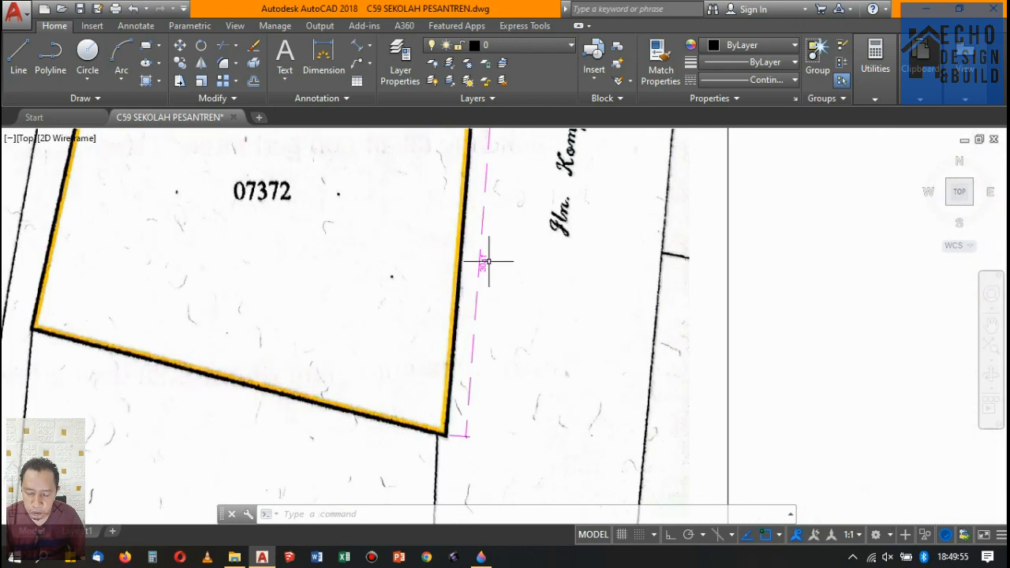
pyautogui.scroll(-4, 457, 239)
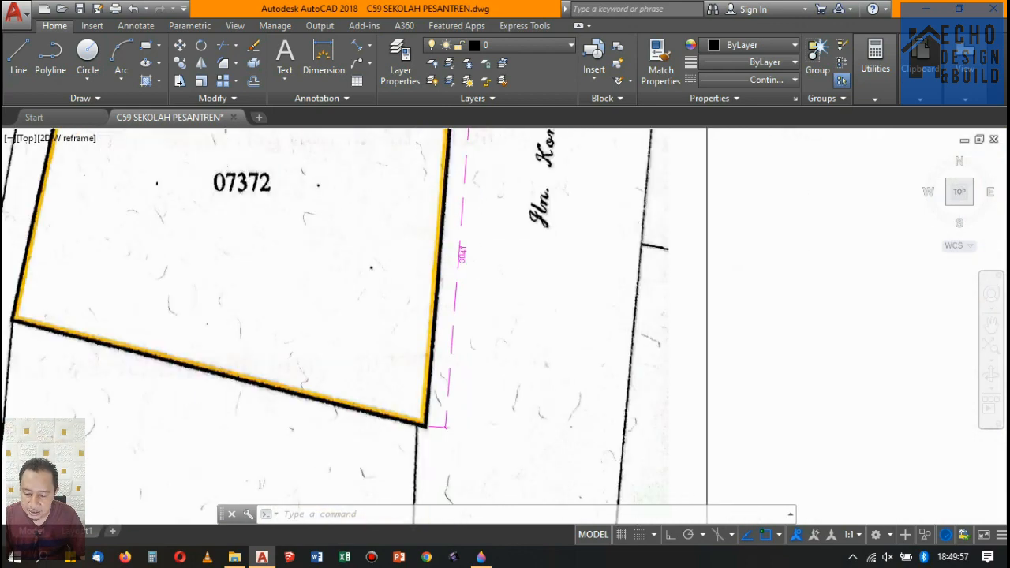
pyautogui.scroll(2, 450, 237)
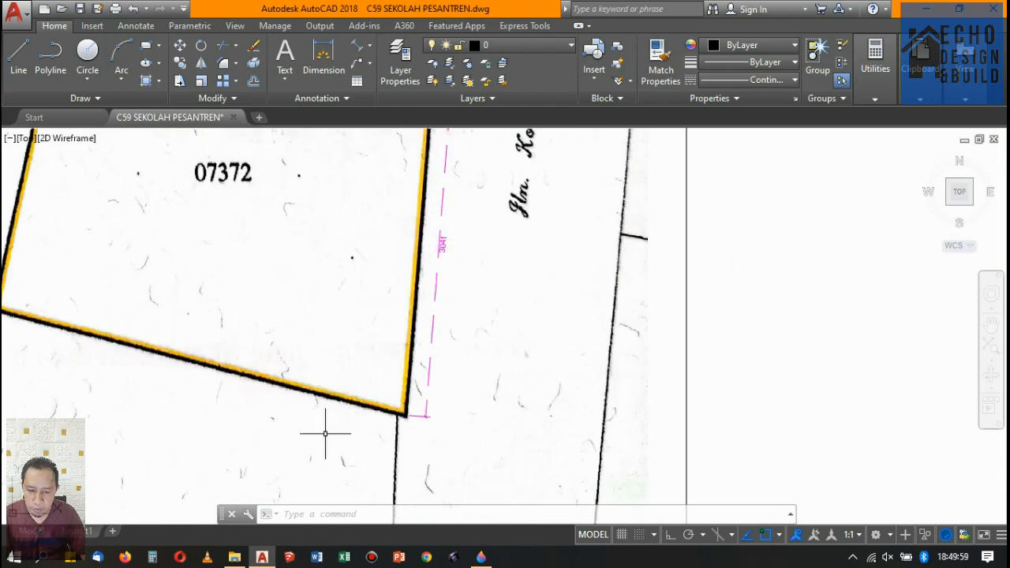
# Switch to Calculator and compute the scale factor as 20 divided by 30.41.
pyautogui.click(152, 558)
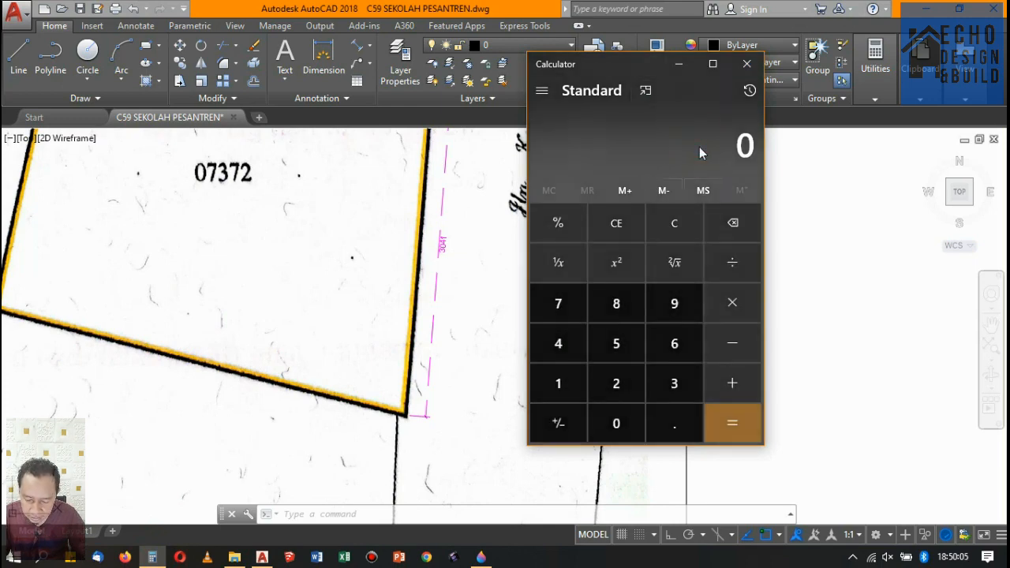
pyautogui.write('20')
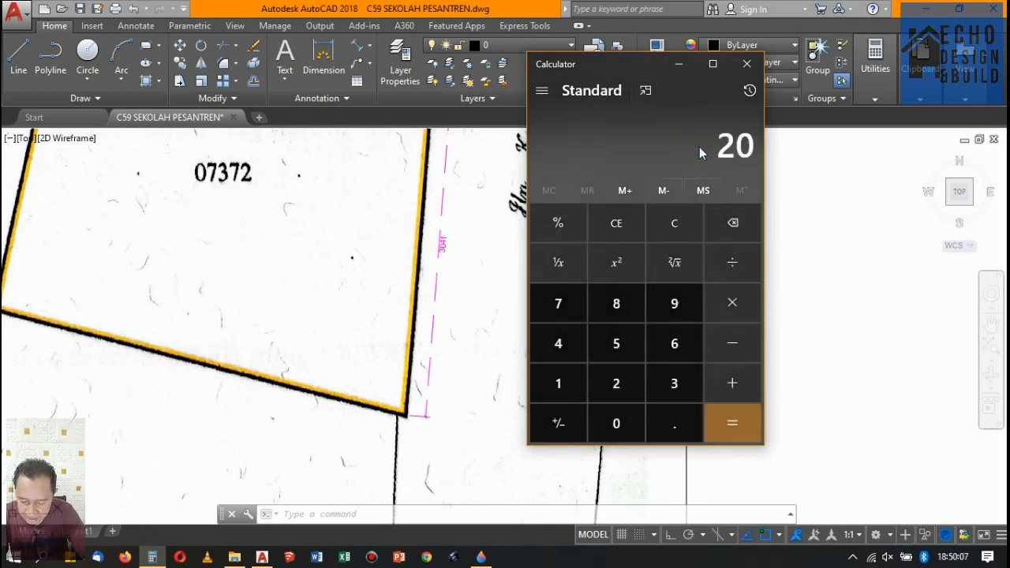
pyautogui.press('/')
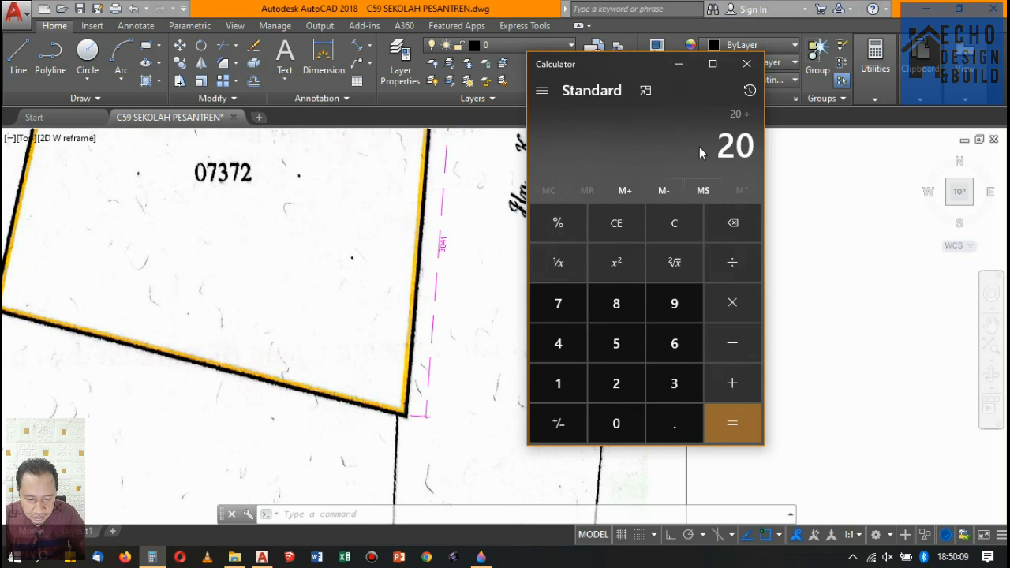
pyautogui.write('30.4')
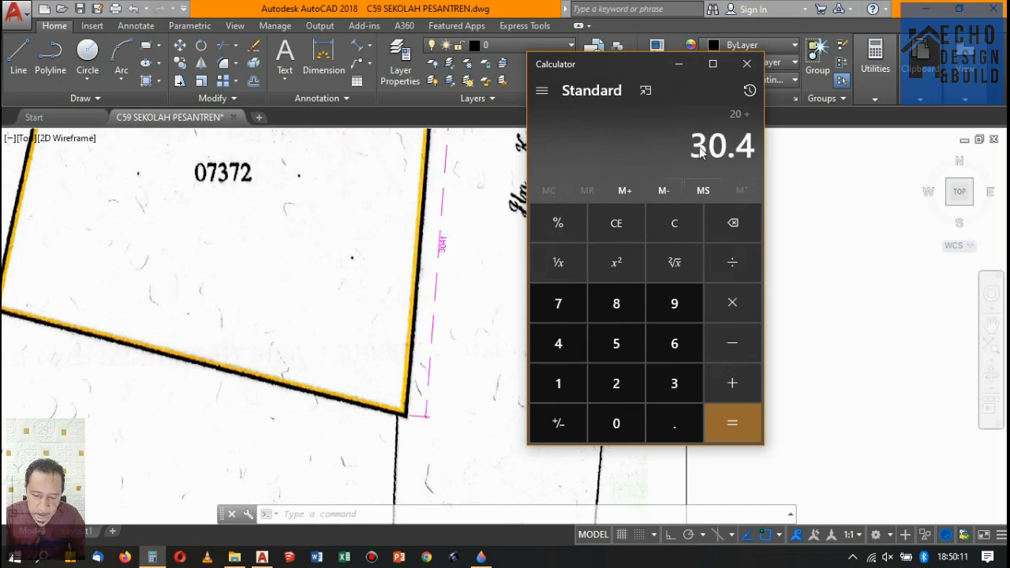
pyautogui.write('1')
pyautogui.press('Return')
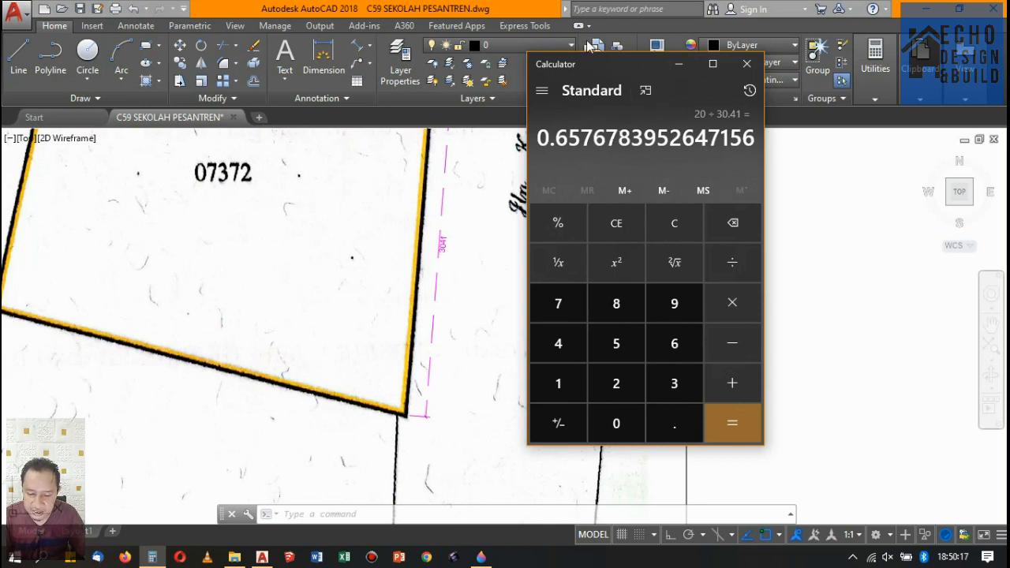
# Return to AutoCAD and start scaling the map image, traced polyline and dimension from the lower-right corner of plot 07372.
pyautogui.click(297, 228)
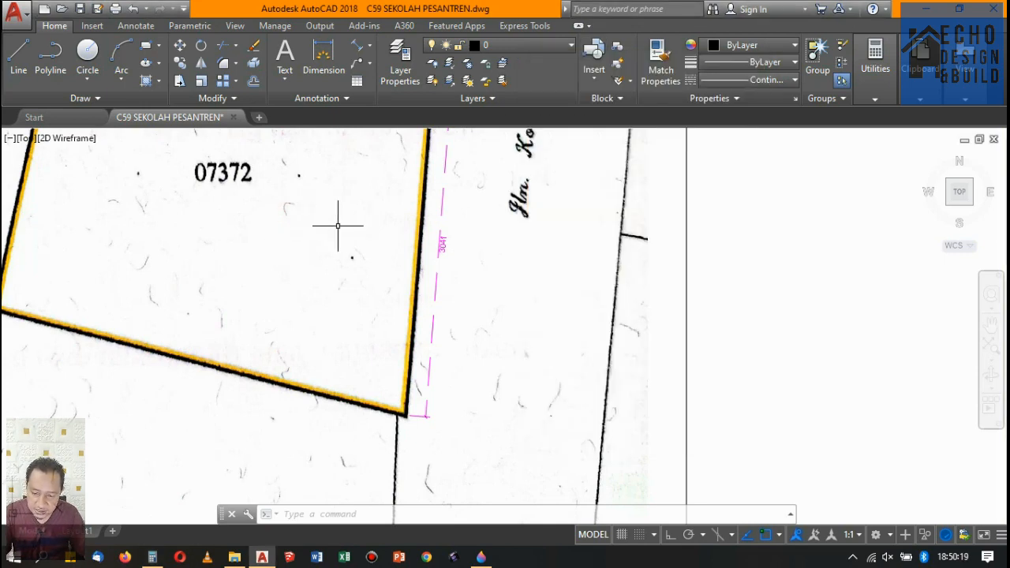
pyautogui.scroll(-8, 338, 226)
pyautogui.scroll(2, 456, 289)
pyautogui.click(517, 299)
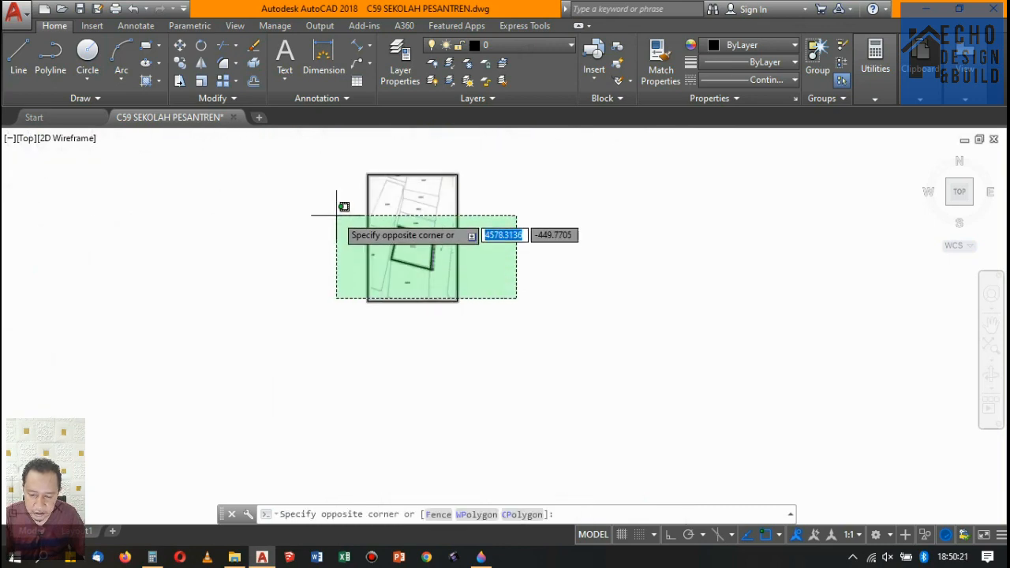
pyautogui.click(337, 215)
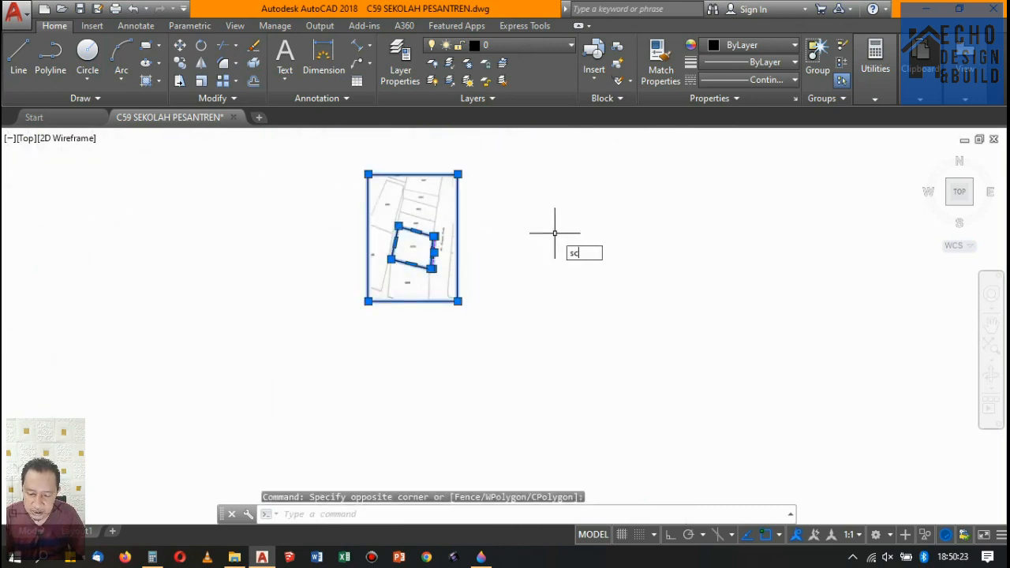
pyautogui.write('sc')
pyautogui.press('Return')
pyautogui.scroll(8, 433, 269)
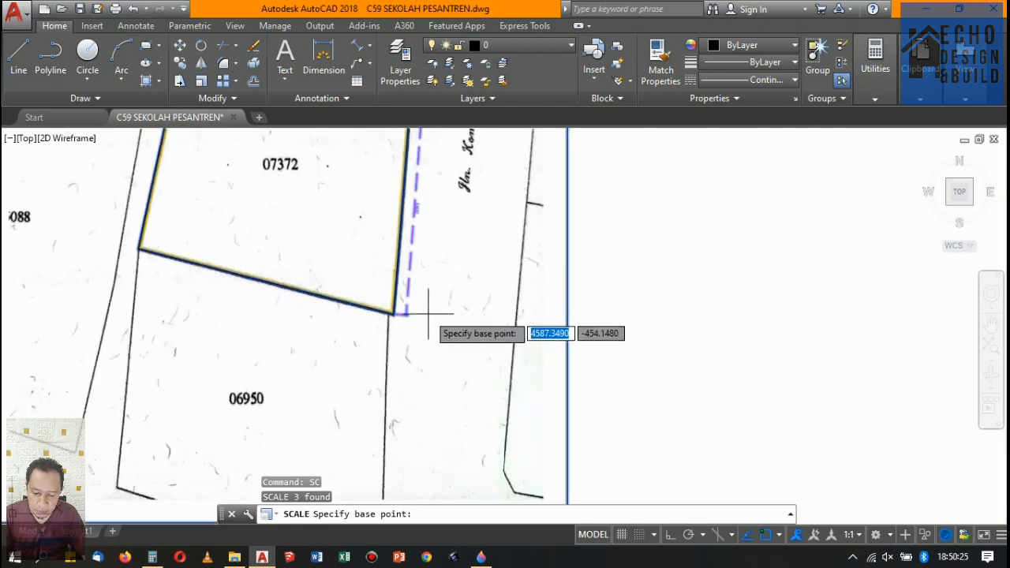
pyautogui.click(393, 314)
pyautogui.scroll(-3, 393, 314)
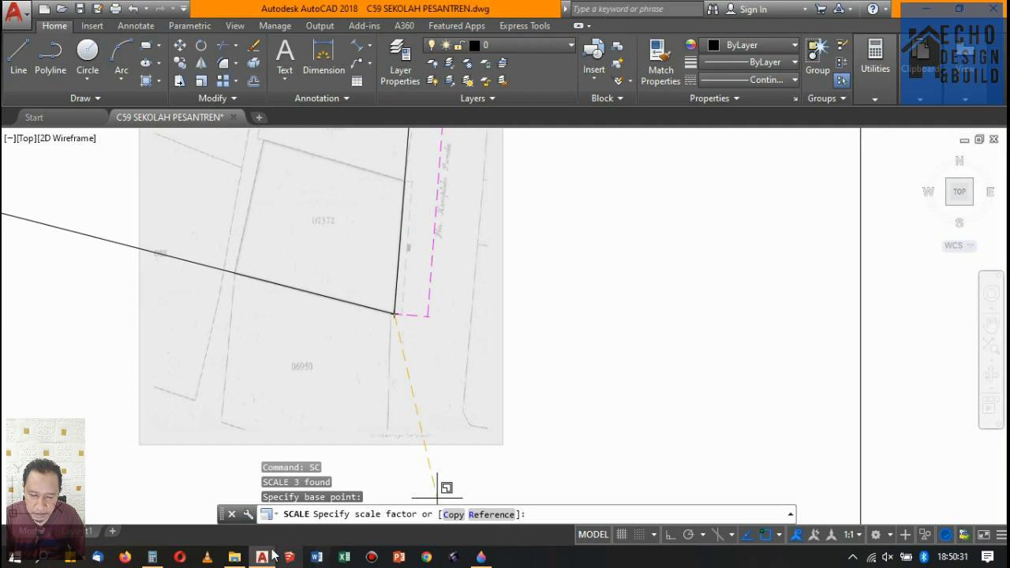
# Consult the quotient in Calculator and scale the selected objects by a factor of 0.657.
pyautogui.click(155, 558)
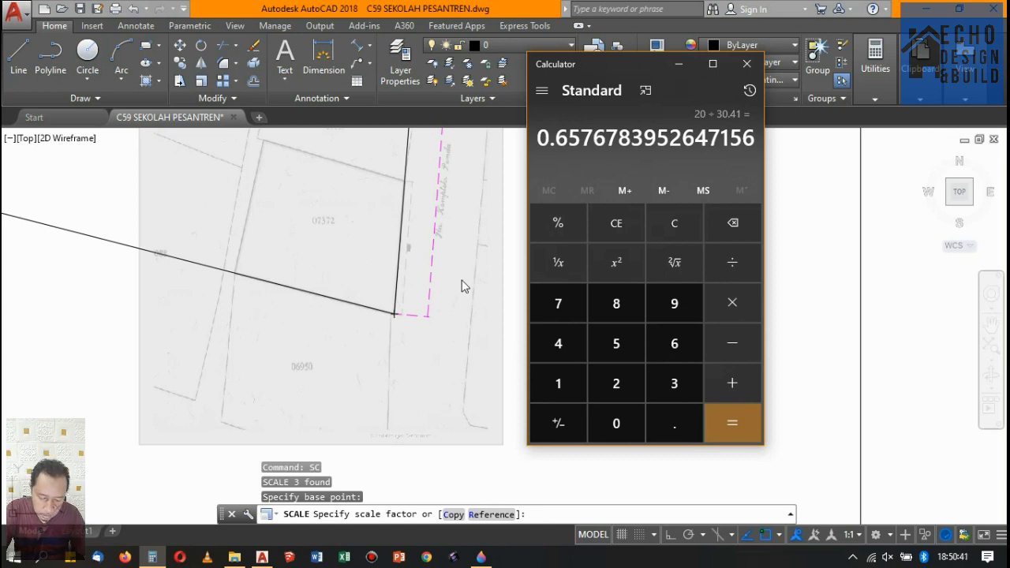
pyautogui.click(340, 9)
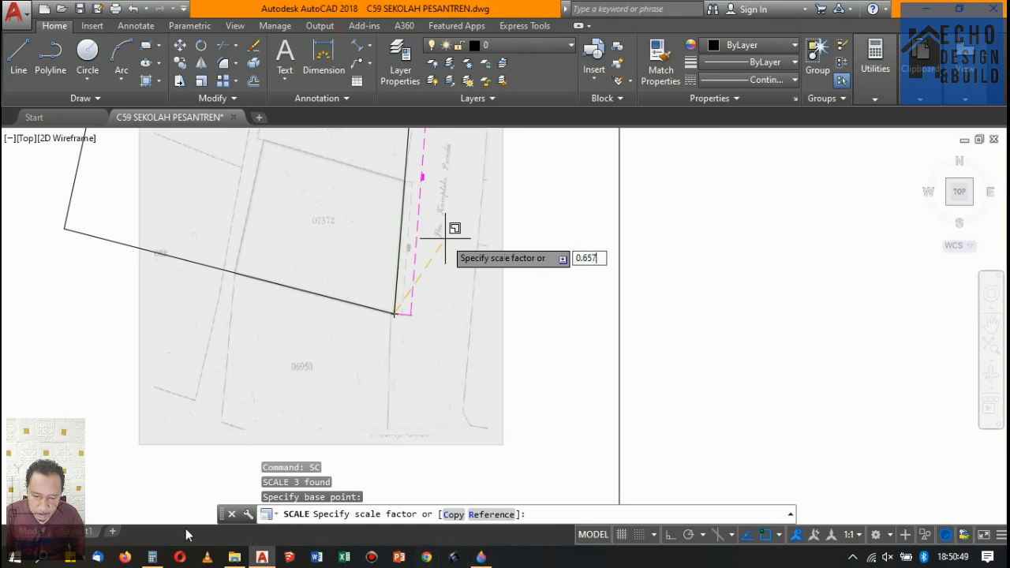
pyautogui.click(163, 557)
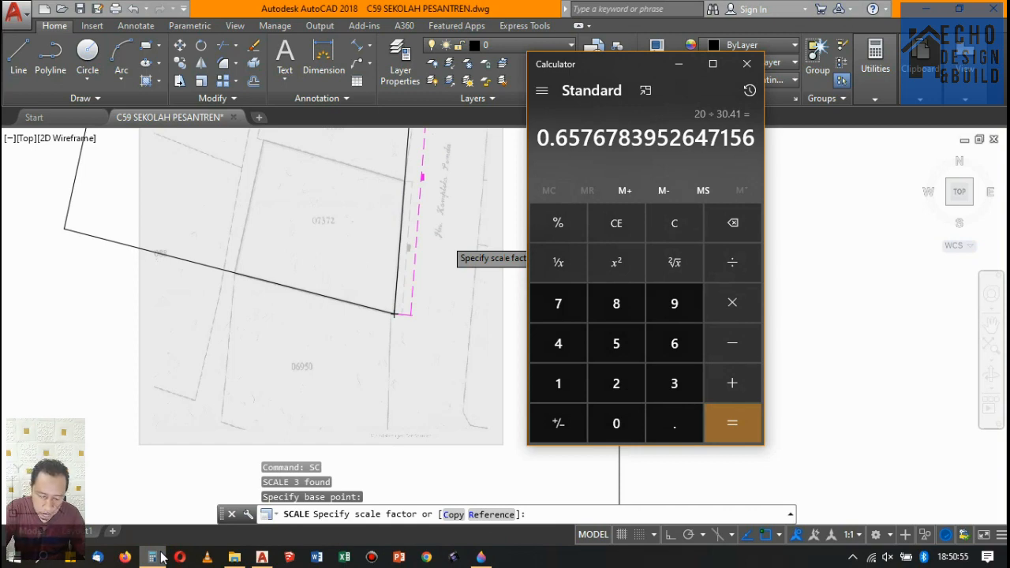
pyautogui.click(449, 8)
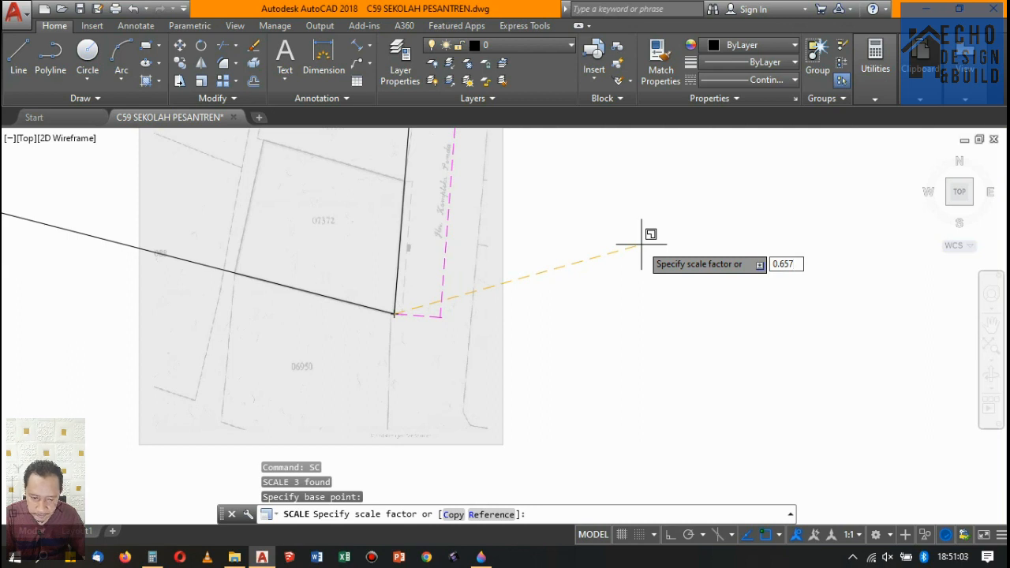
pyautogui.press('Return')
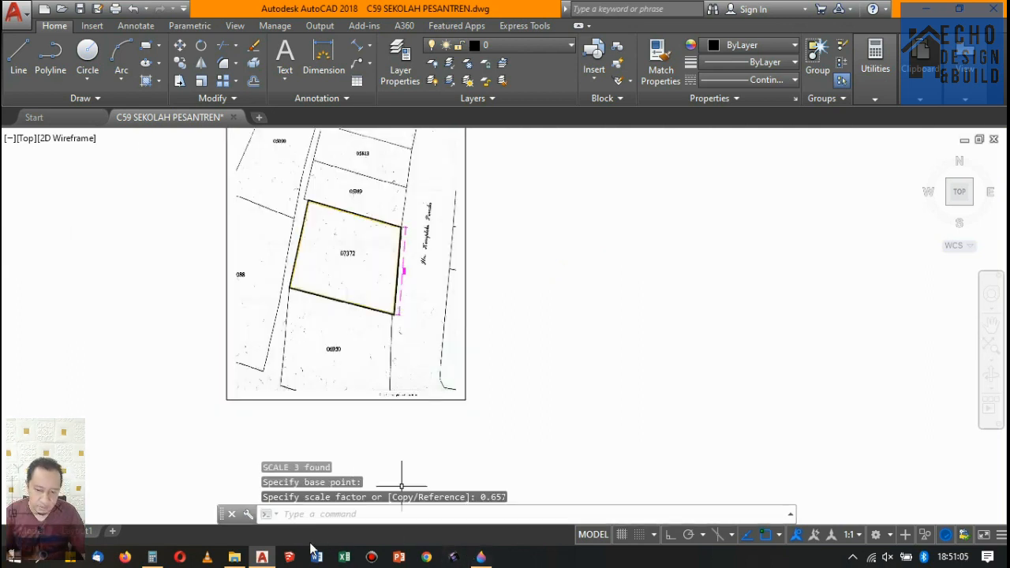
# Recheck the quotient in Calculator, then inspect the scaled road-side dimension of plot 07372 in AutoCAD.
pyautogui.click(158, 557)
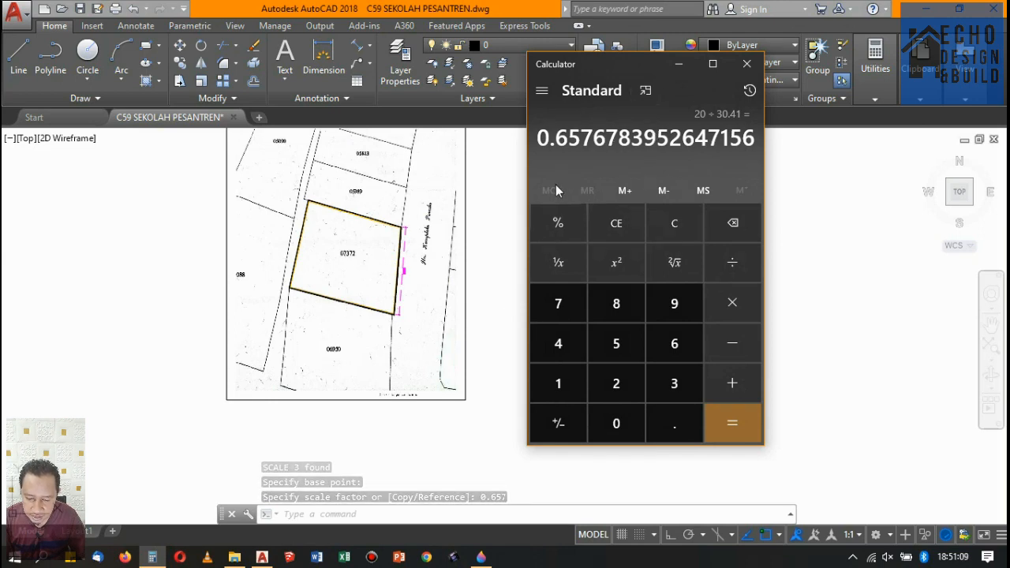
pyautogui.click(478, 228)
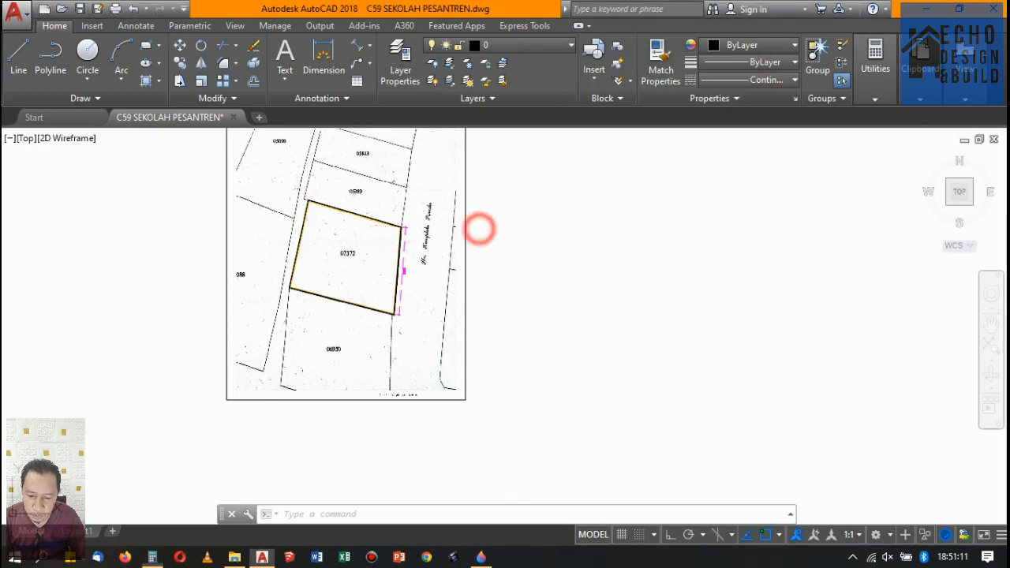
pyautogui.scroll(5, 385, 252)
pyautogui.scroll(-2, 458, 293)
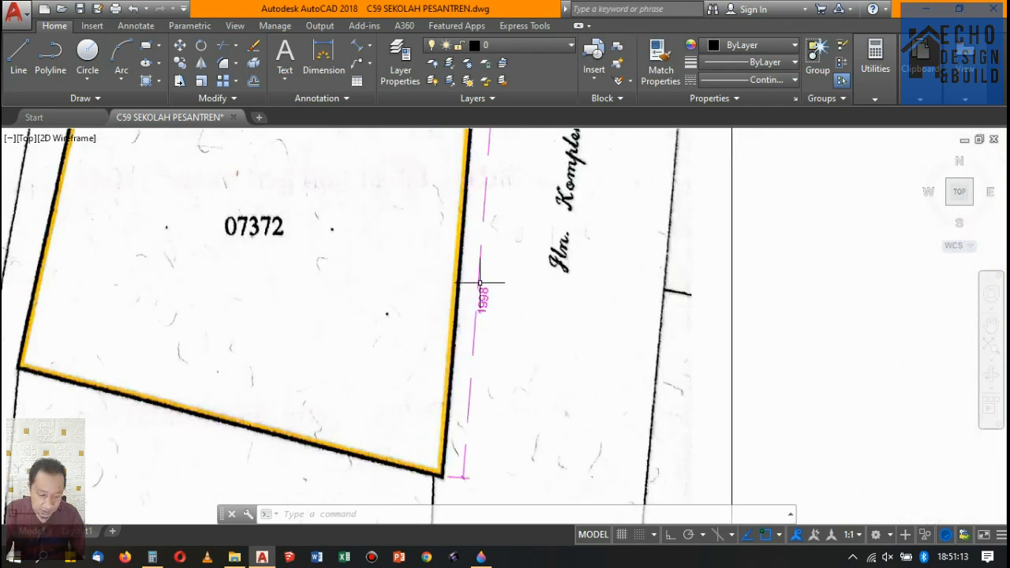
pyautogui.scroll(2, 476, 287)
pyautogui.scroll(-10, 484, 300)
pyautogui.scroll(4, 484, 297)
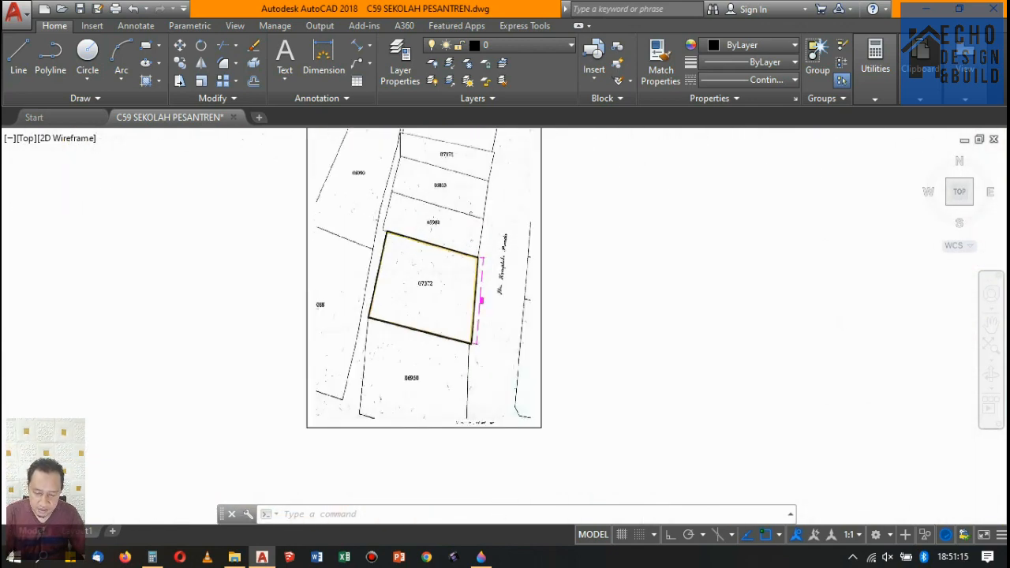
# Delete the road-side dimension of plot 07372.
pyautogui.click(462, 277)
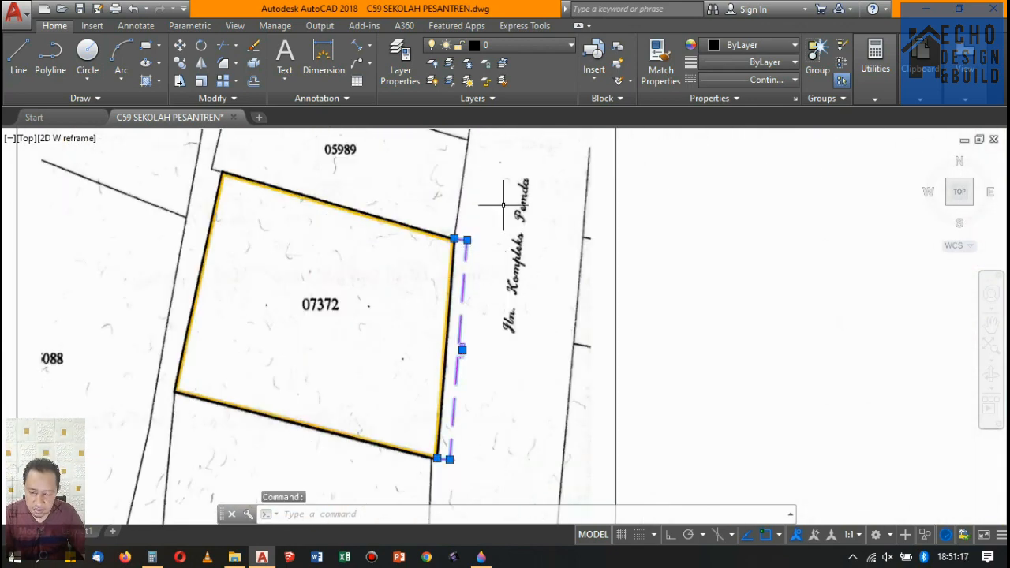
pyautogui.press('Delete')
# Move the scanned map image away from the traced plot outline so the outline stands alone beside it.
pyautogui.scroll(-6, 498, 237)
pyautogui.click(510, 260)
pyautogui.click(487, 226)
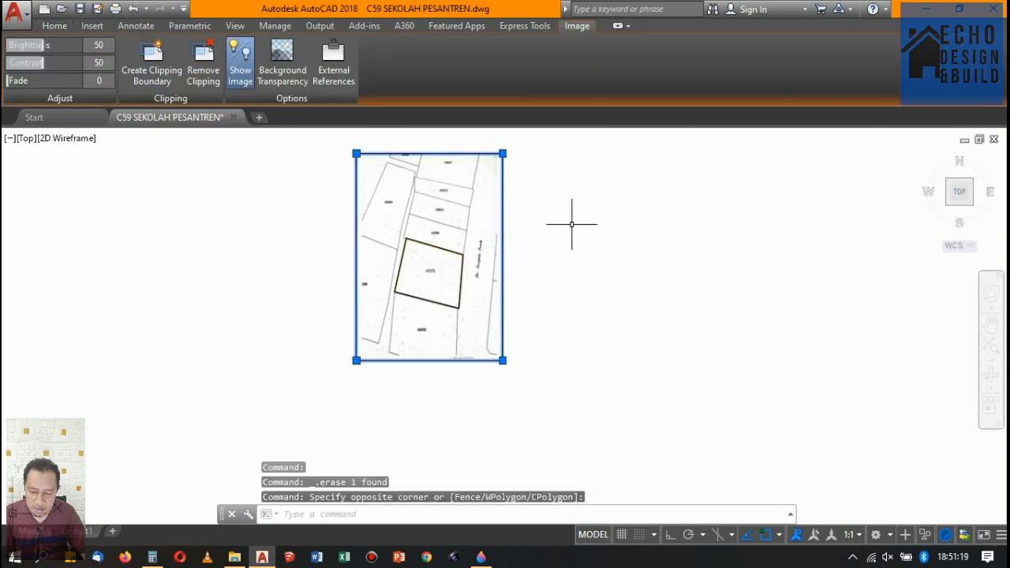
pyautogui.press('space')
pyautogui.click(598, 225)
pyautogui.scroll(-7, 615, 237)
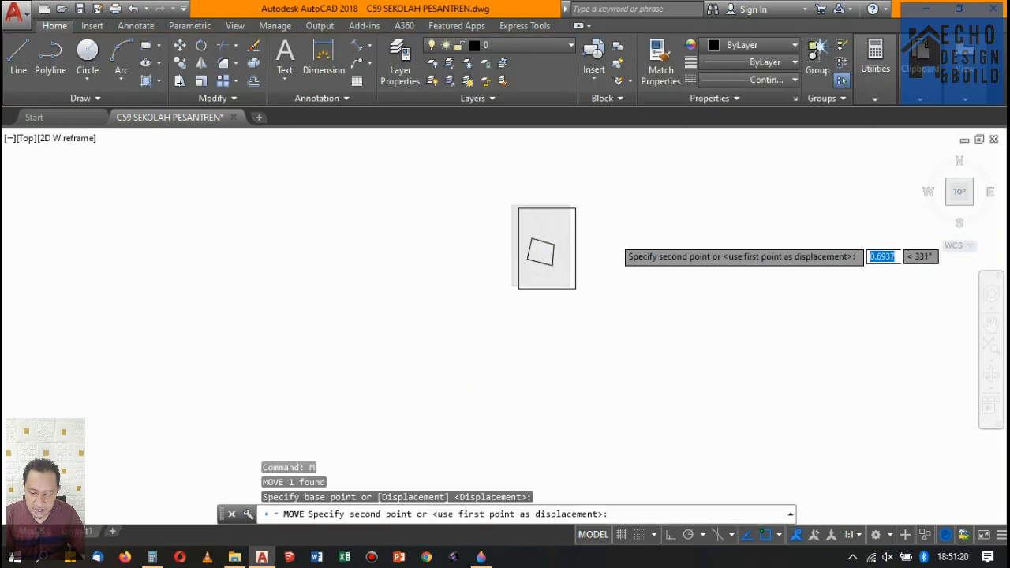
pyautogui.click(426, 220)
# Examine plot 07372 and the adjoining road Jln. Kompleks Pemda on the map image, and compare it with the separated outline.
pyautogui.scroll(-11, 502, 255)
pyautogui.scroll(9, 502, 256)
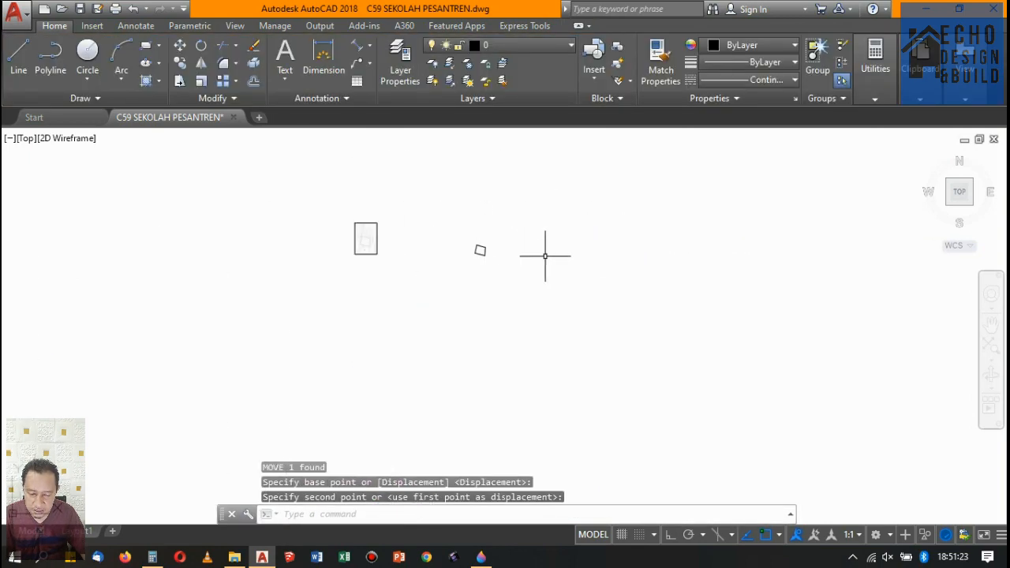
pyautogui.scroll(6, 471, 251)
pyautogui.scroll(4, 497, 244)
pyautogui.scroll(-7, 505, 251)
pyautogui.scroll(-5, 466, 267)
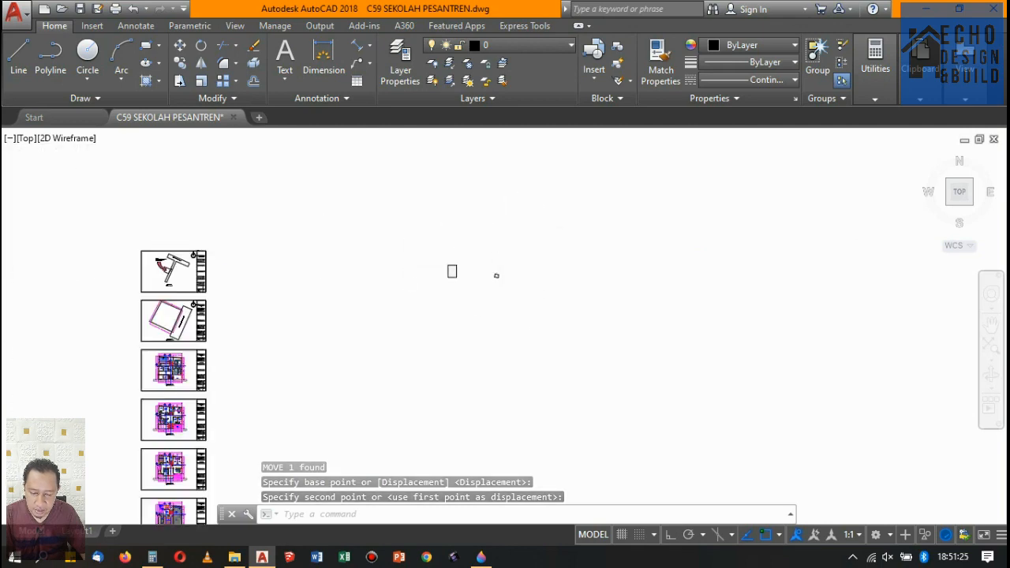
pyautogui.scroll(20, 458, 261)
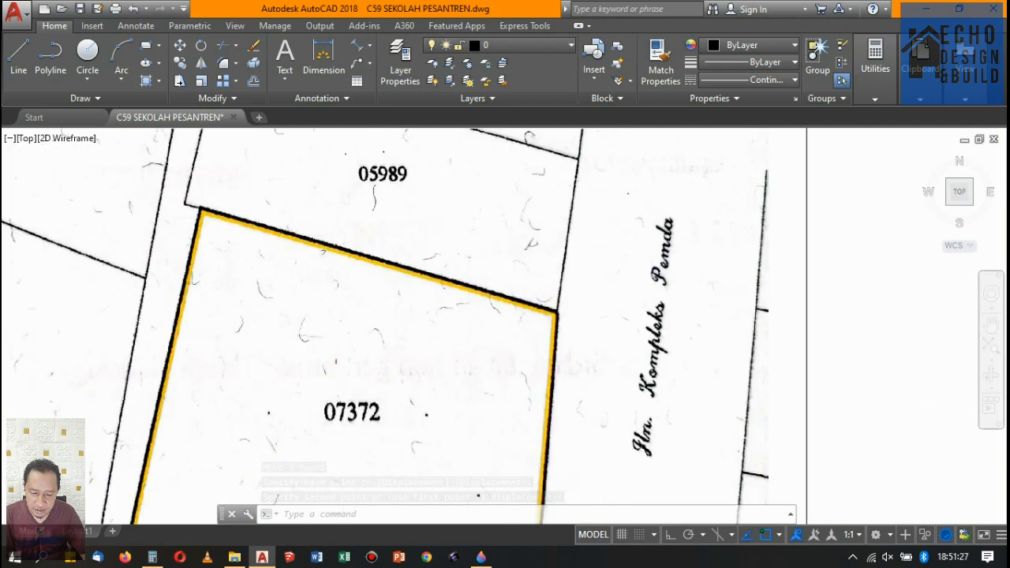
pyautogui.scroll(-3, 550, 311)
pyautogui.scroll(-4, 569, 239)
pyautogui.scroll(6, 524, 253)
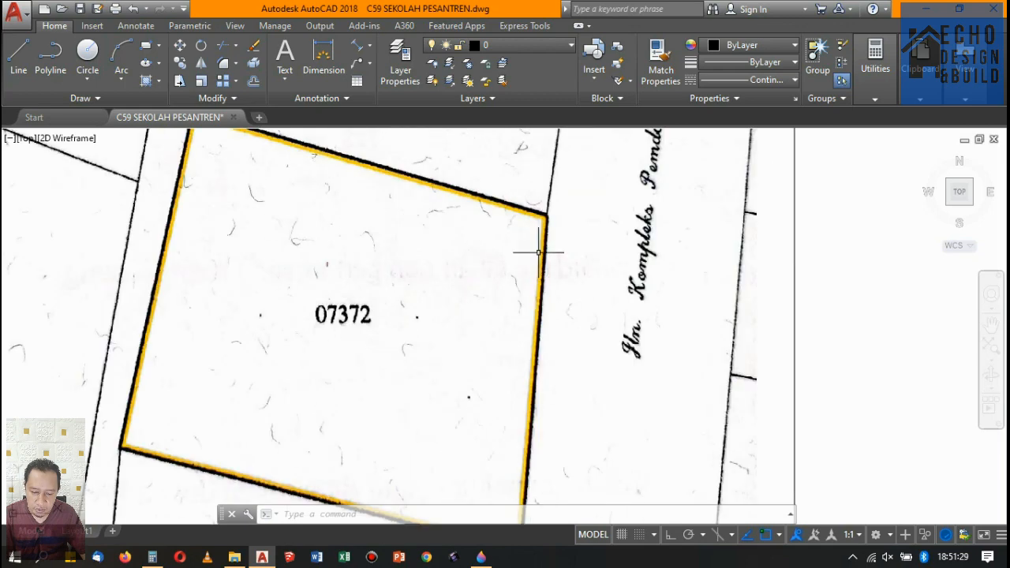
pyautogui.scroll(-4, 541, 229)
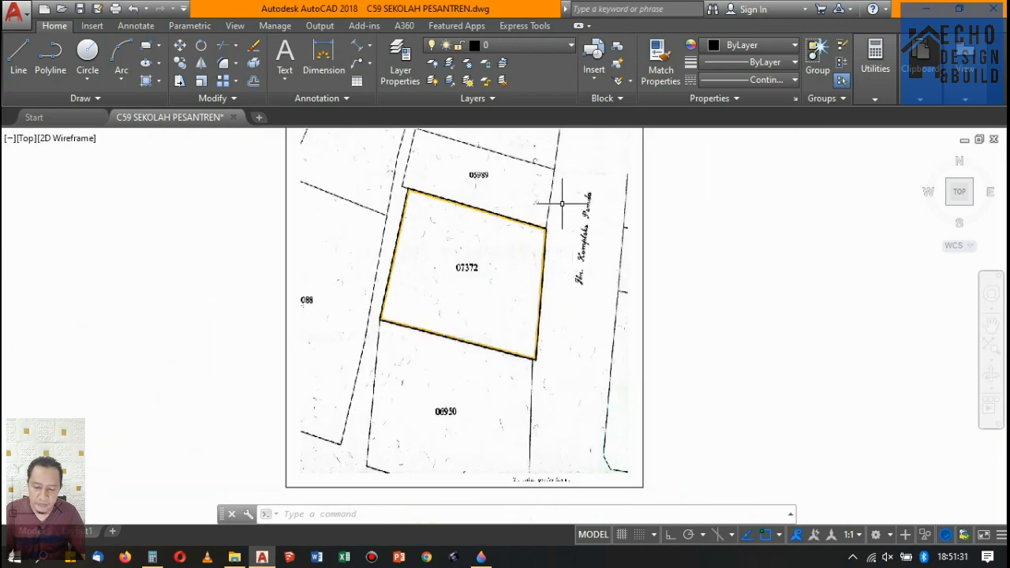
pyautogui.scroll(-6, 536, 279)
pyautogui.scroll(5, 514, 255)
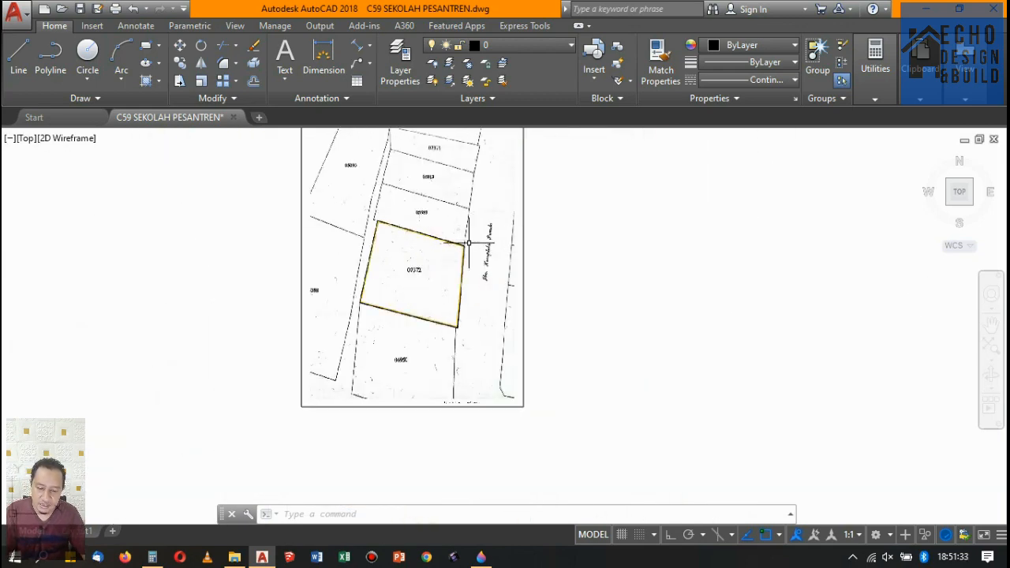
pyautogui.moveTo(474, 237); pyautogui.dragTo(440, 229, button='middle')
pyautogui.scroll(1, 440, 229)
pyautogui.scroll(4, 406, 225)
pyautogui.scroll(-4, 416, 282)
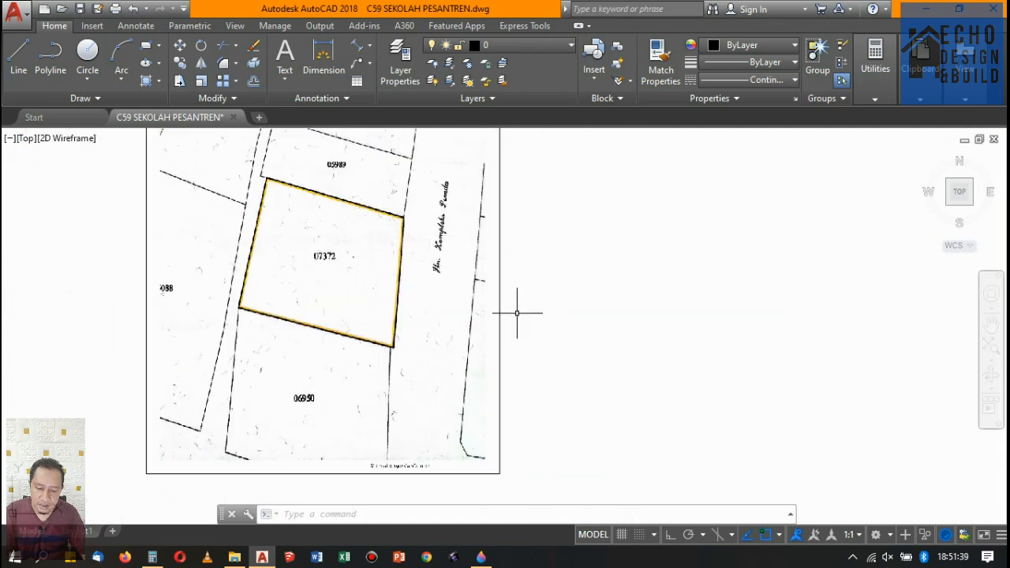
pyautogui.scroll(-8, 448, 239)
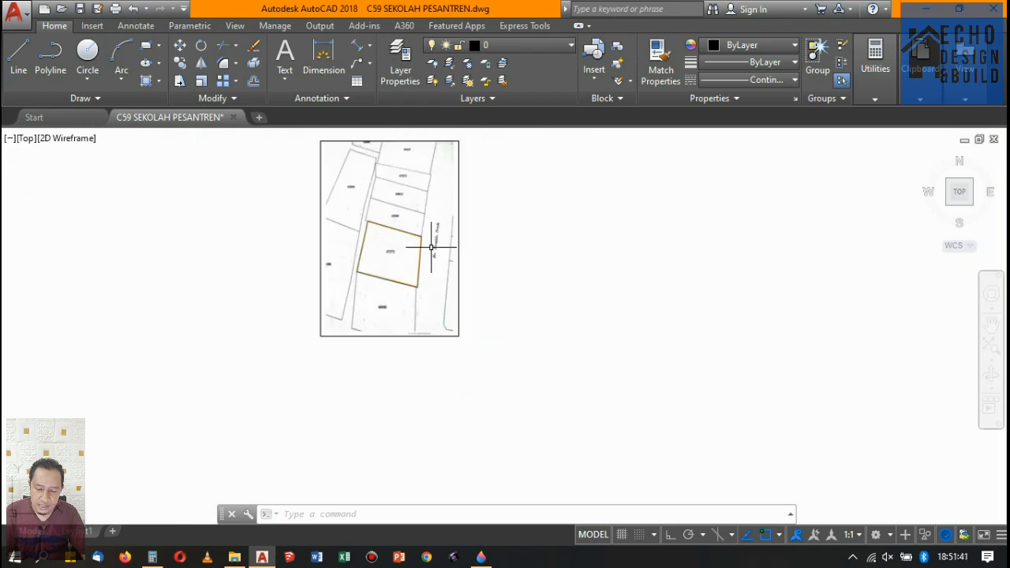
pyautogui.scroll(4, 741, 240)
pyautogui.scroll(-2, 737, 237)
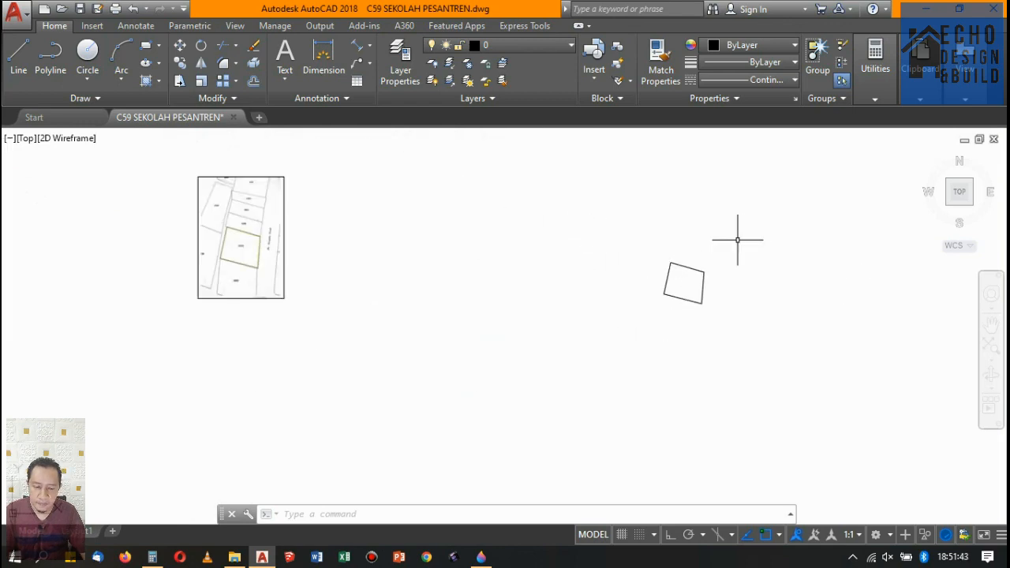
pyautogui.scroll(4, 691, 265)
pyautogui.scroll(-5, 749, 276)
pyautogui.scroll(6, 484, 260)
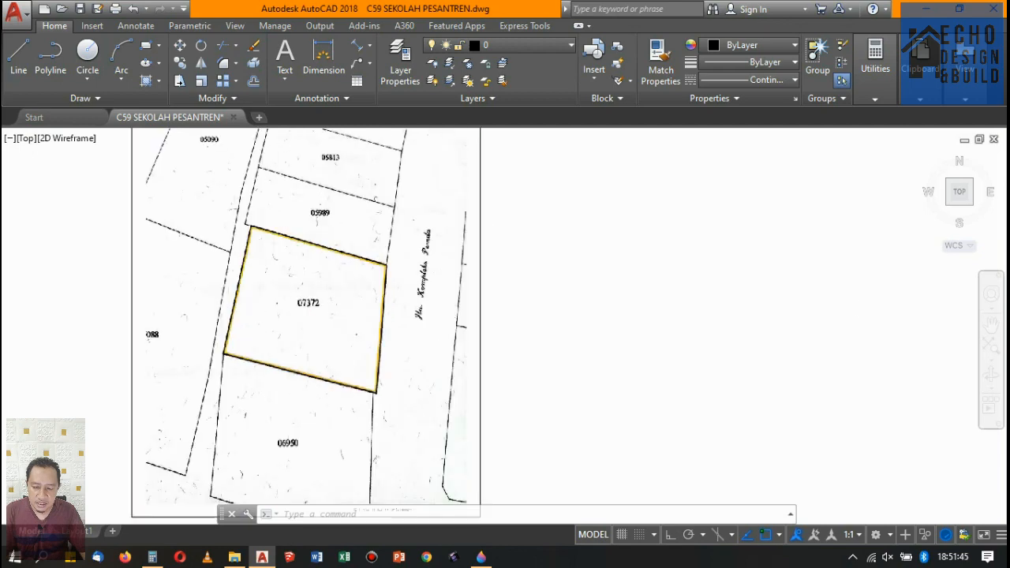
pyautogui.scroll(-3, 466, 248)
pyautogui.scroll(3, 469, 202)
pyautogui.scroll(-10, 469, 203)
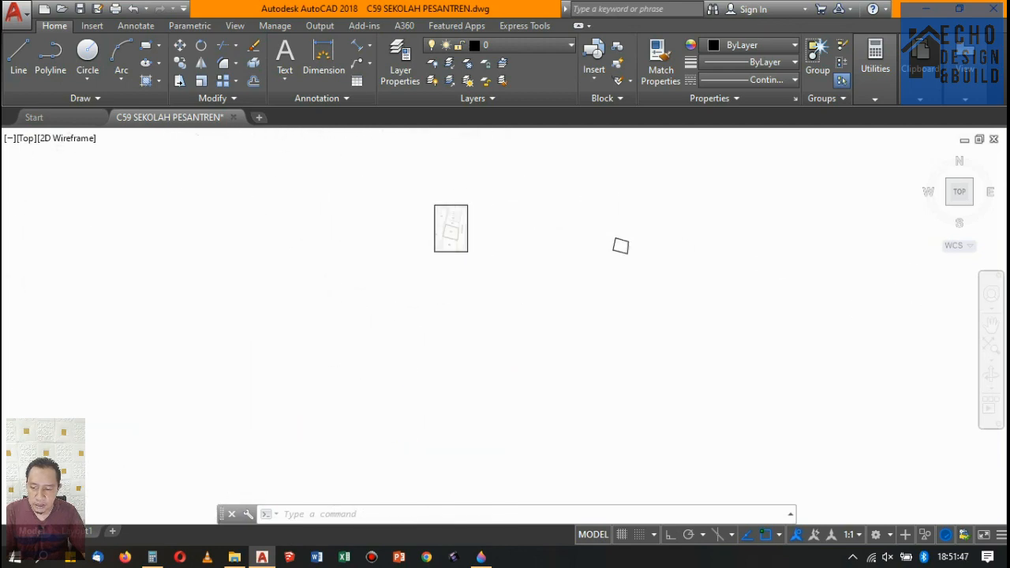
# Copy the drawing frame and title block of sheet 01 (the location map) and place the copy around the traced plot outline.
pyautogui.scroll(10, 517, 227)
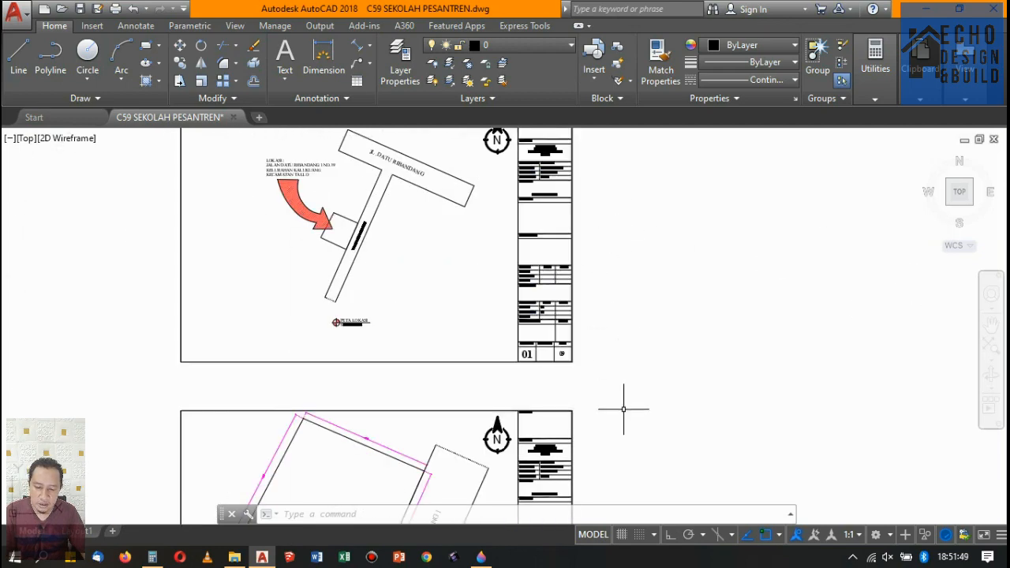
pyautogui.click(603, 371)
pyautogui.click(451, 231)
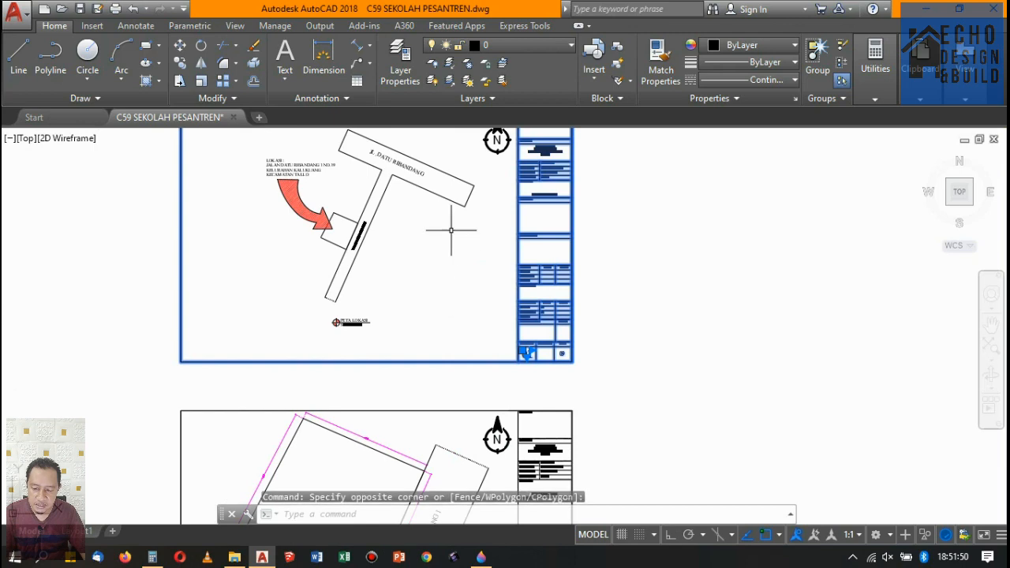
pyautogui.click(180, 63)
pyautogui.click(480, 247)
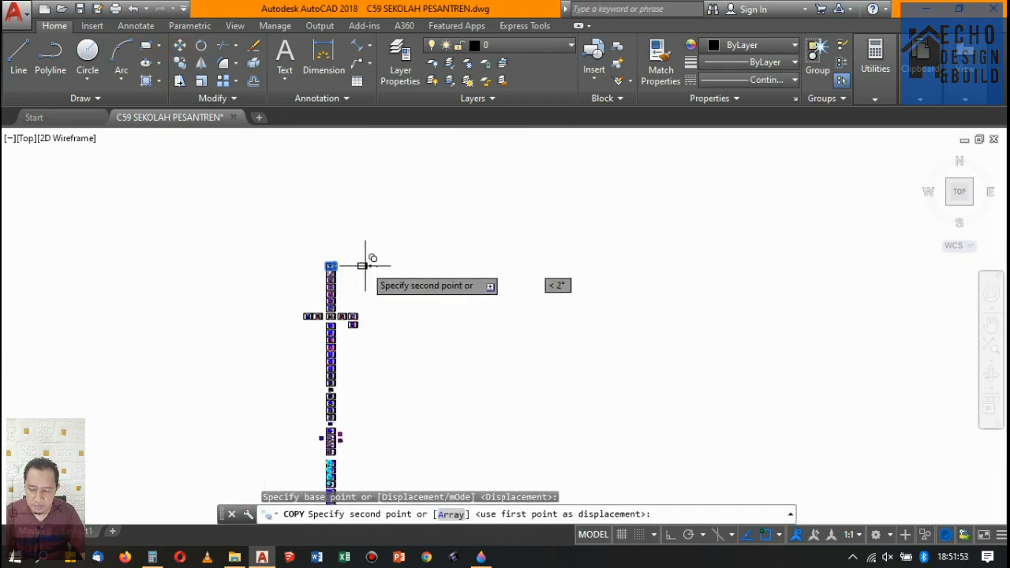
pyautogui.scroll(5, 363, 266)
pyautogui.scroll(-5, 519, 232)
pyautogui.scroll(4, 445, 227)
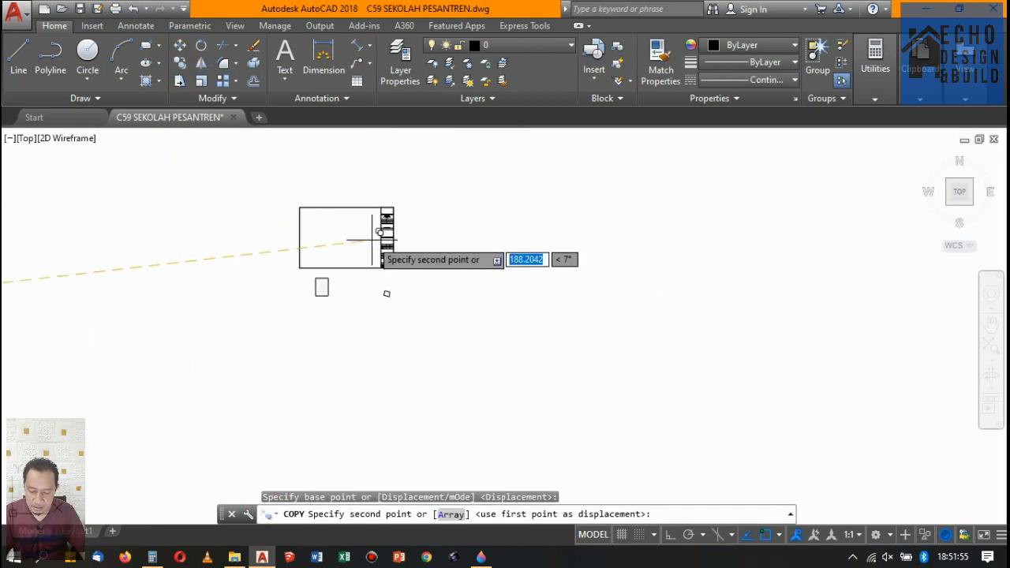
pyautogui.scroll(5, 394, 279)
pyautogui.click(488, 341)
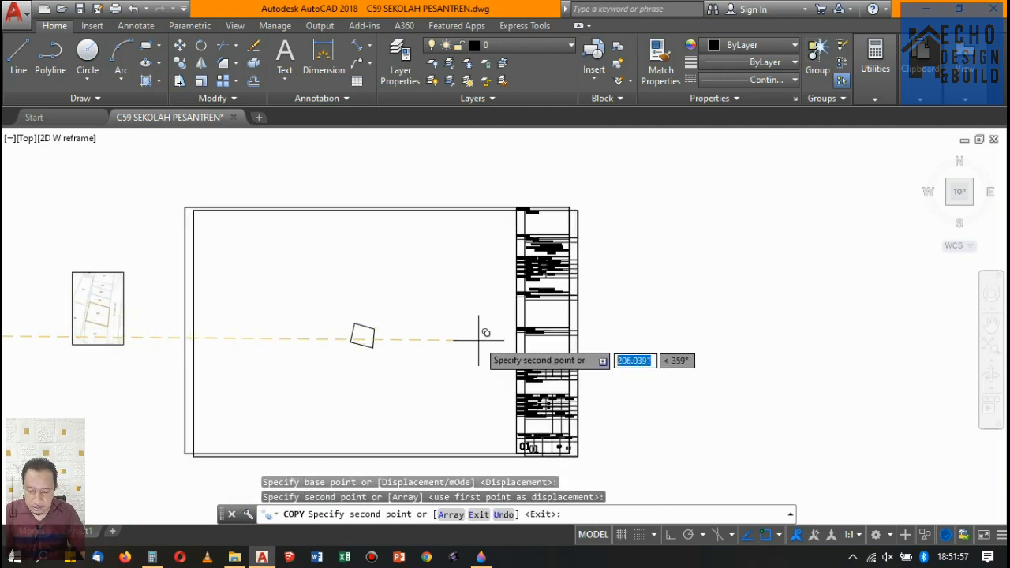
pyautogui.press('Escape')
# Draw a line along the road-side edge of the plot outline from its upper corner to its lower corner.
pyautogui.scroll(4, 359, 343)
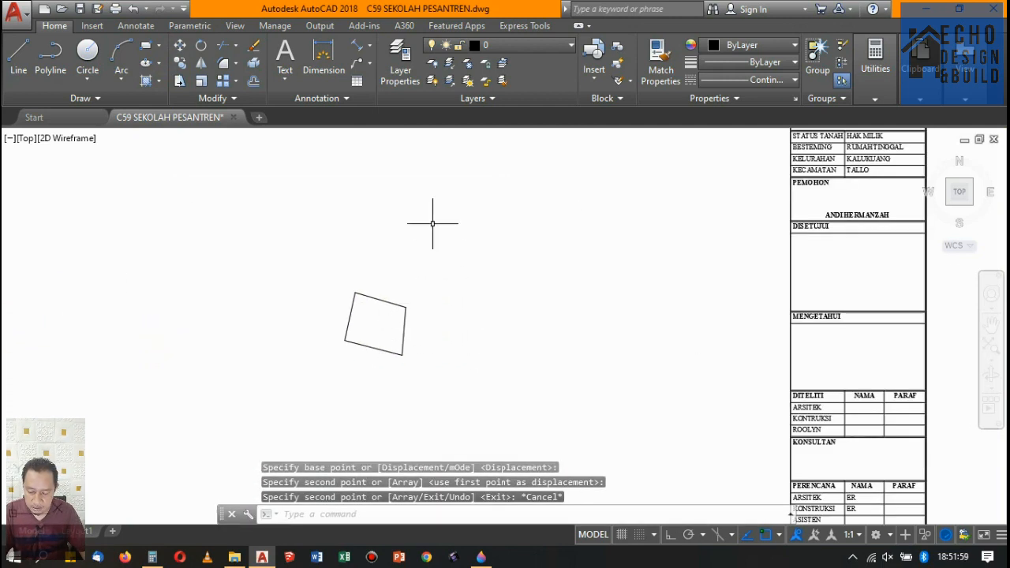
pyautogui.write('l')
pyautogui.press('Return')
pyautogui.click(406, 307)
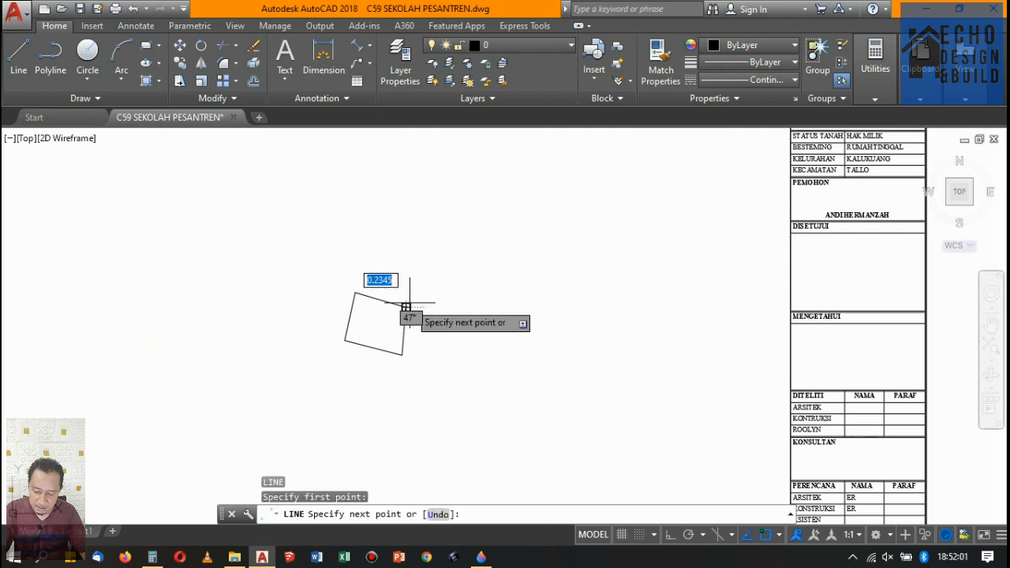
pyautogui.click(404, 350)
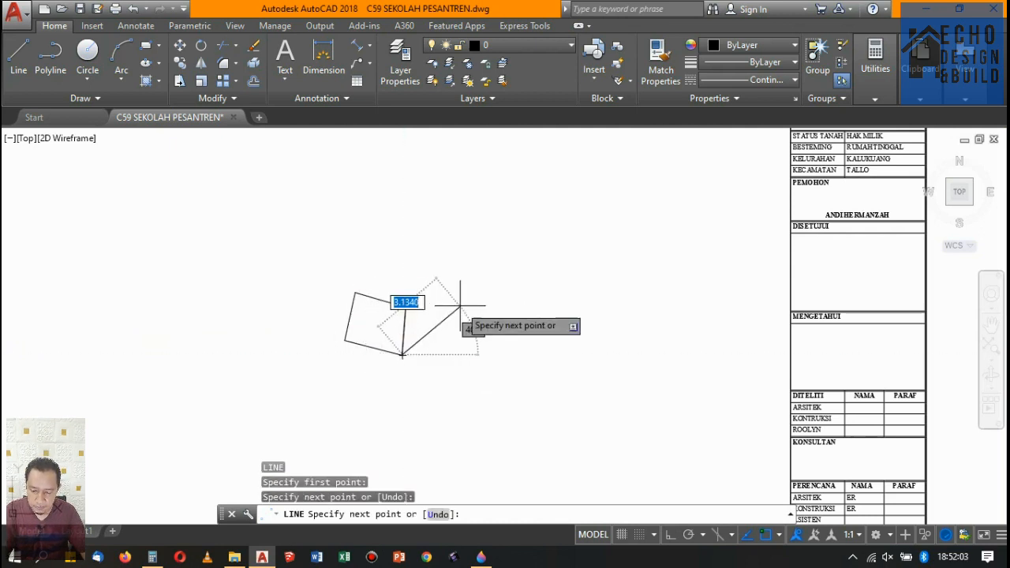
pyautogui.scroll(-4, 463, 300)
pyautogui.press('Escape')
pyautogui.scroll(4, 461, 308)
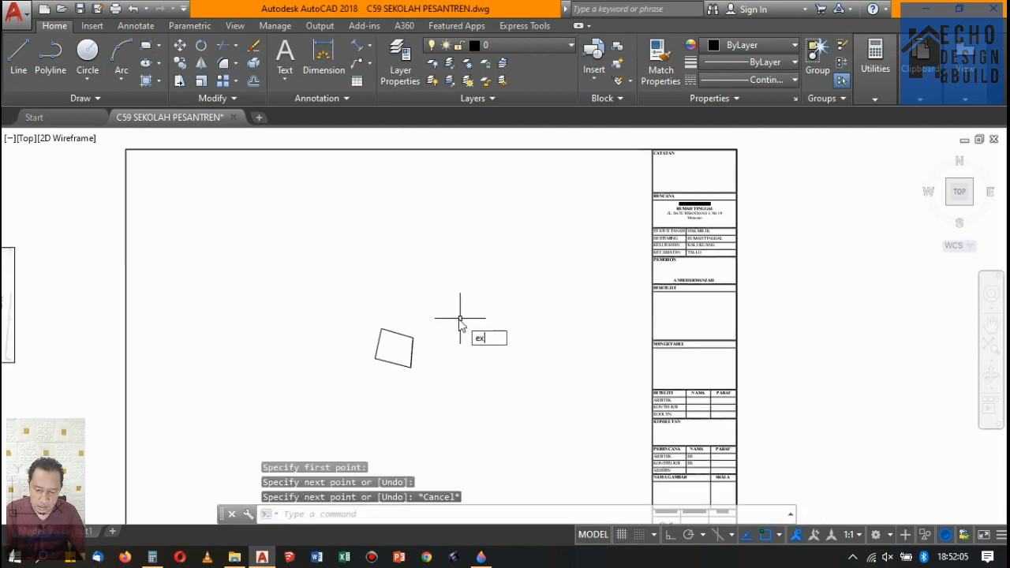
# Extend the road-side line in both directions to the upper and lower borders of the copied sheet frame.
pyautogui.write('ex')
pyautogui.press('Return')
pyautogui.press('Return')
pyautogui.click(412, 341)
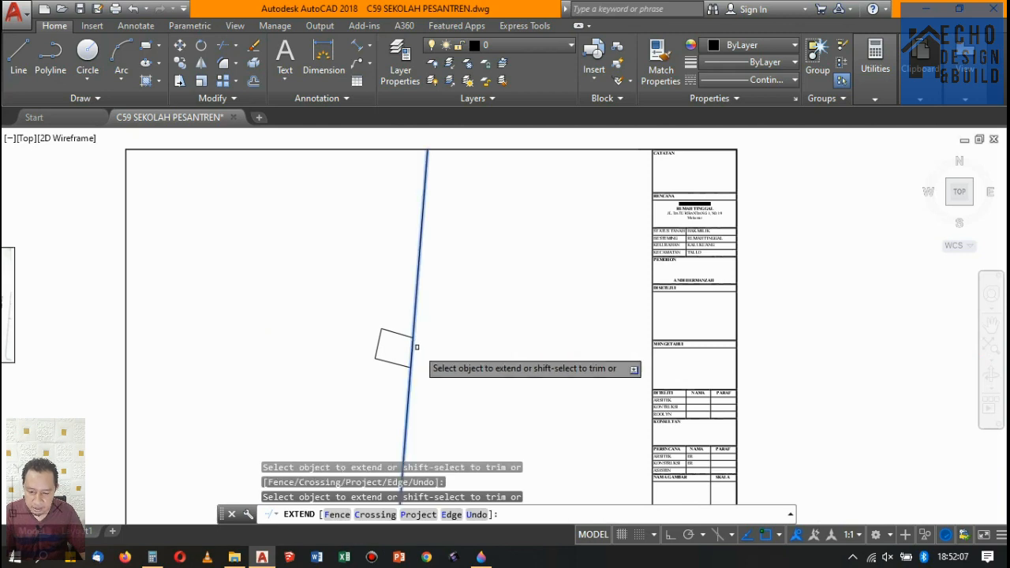
pyautogui.click(416, 351)
pyautogui.press('Return')
pyautogui.scroll(-6, 534, 302)
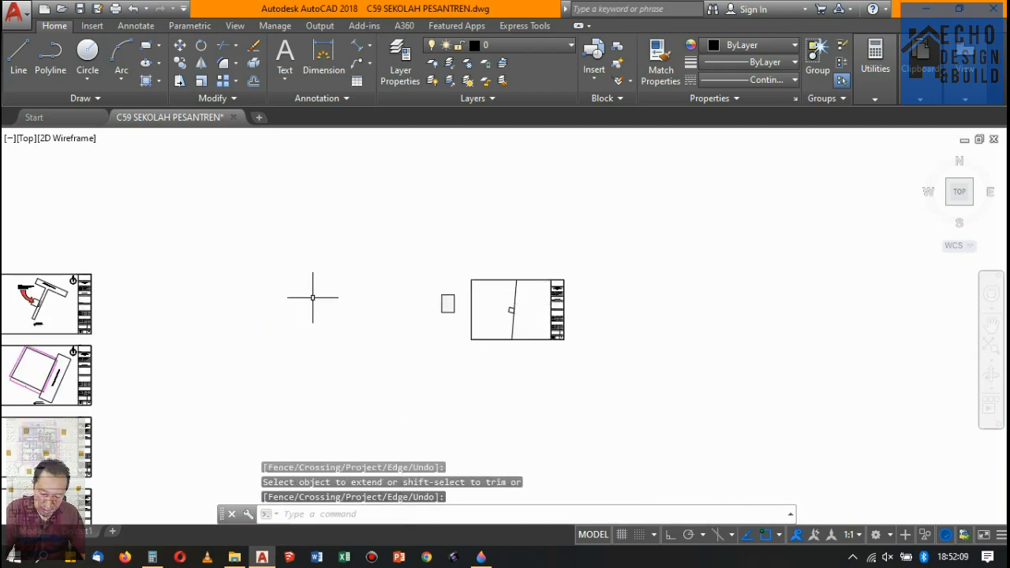
# Measure the width of Jln. Kompleks Pemda on the map with a linear dimension from the corner of plot 07372, without placing it.
pyautogui.scroll(10, 435, 339)
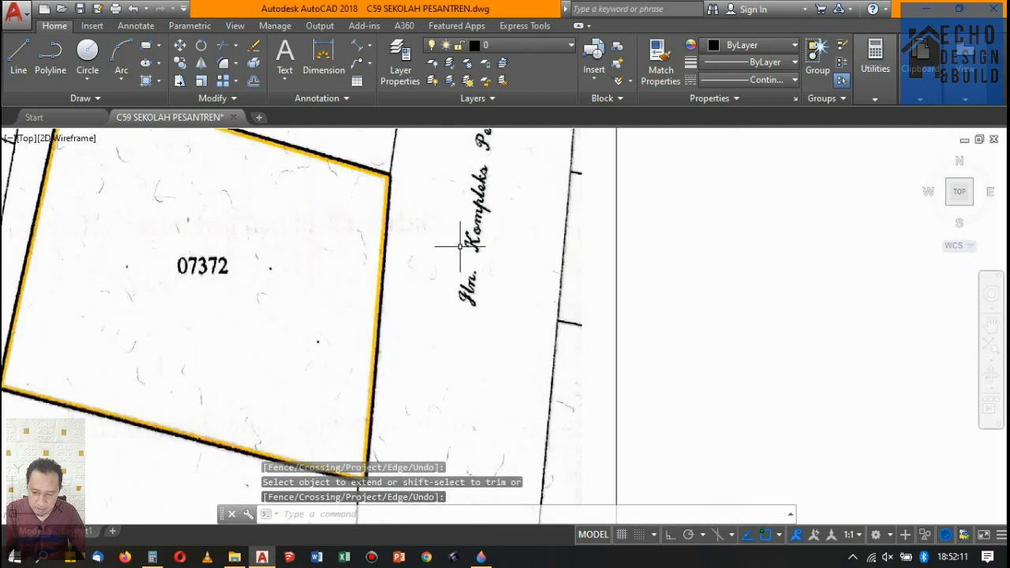
pyautogui.write('dim')
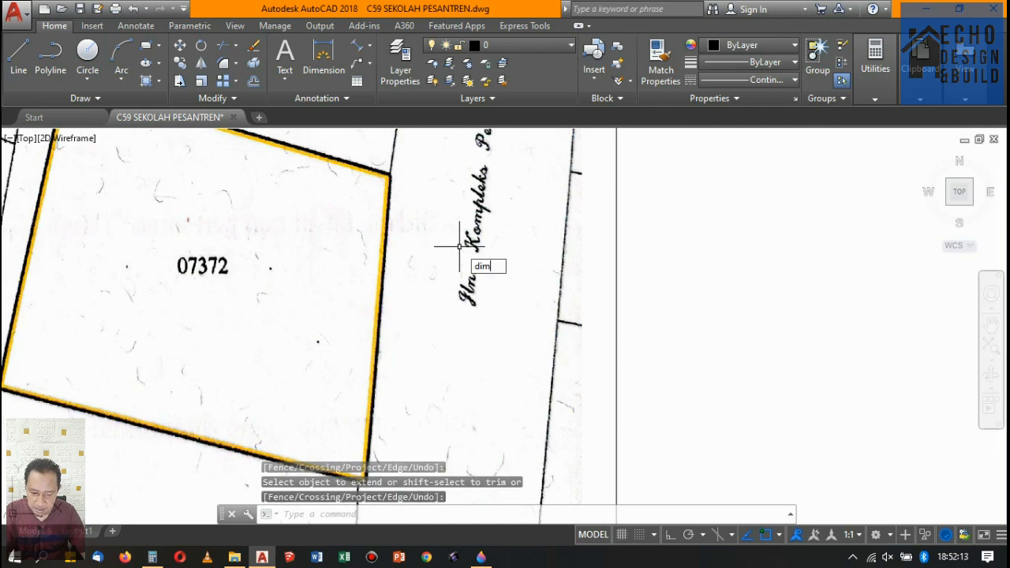
pyautogui.write('lin')
pyautogui.press('Return')
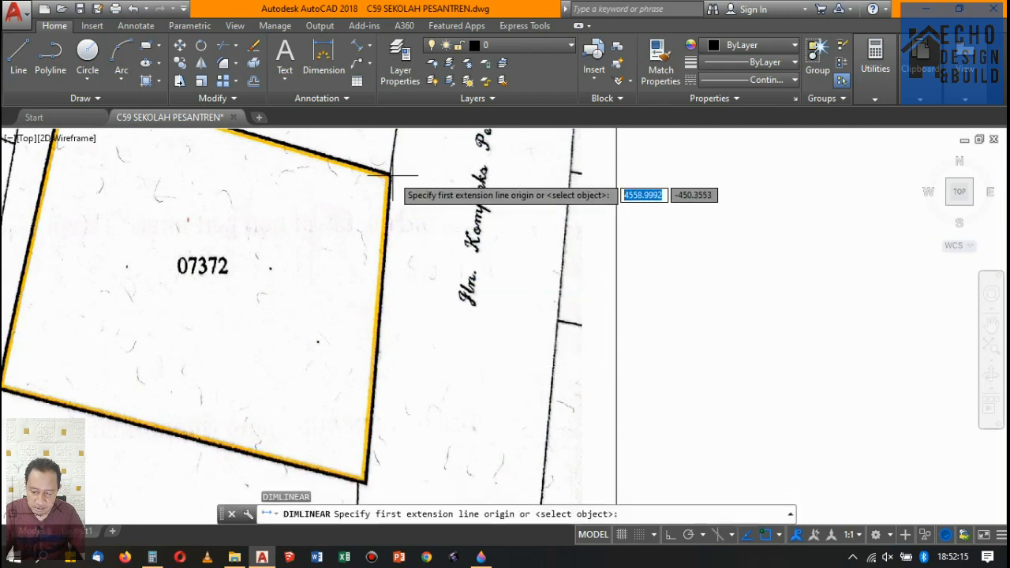
pyautogui.click(390, 176)
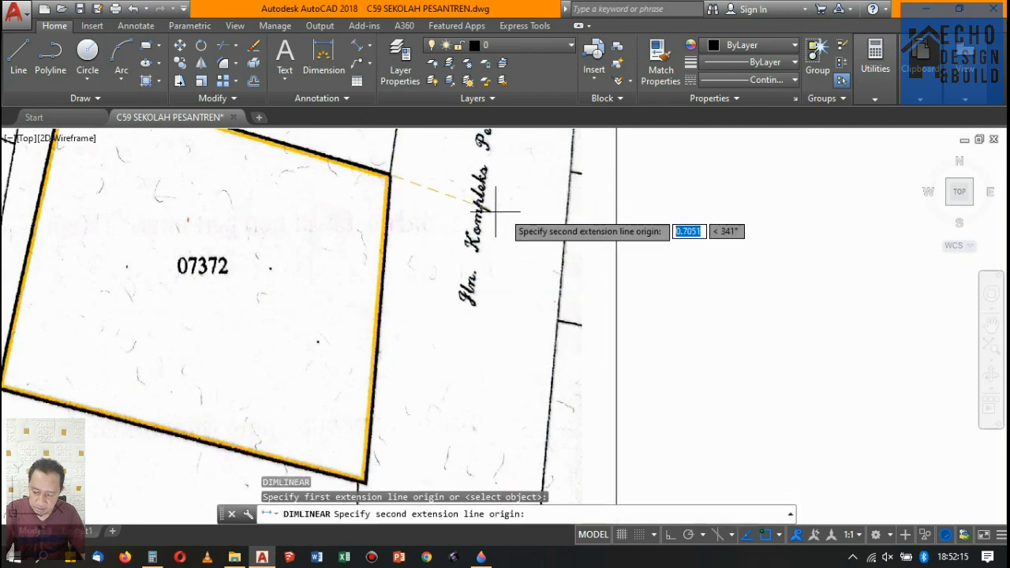
pyautogui.click(567, 212)
pyautogui.scroll(4, 528, 218)
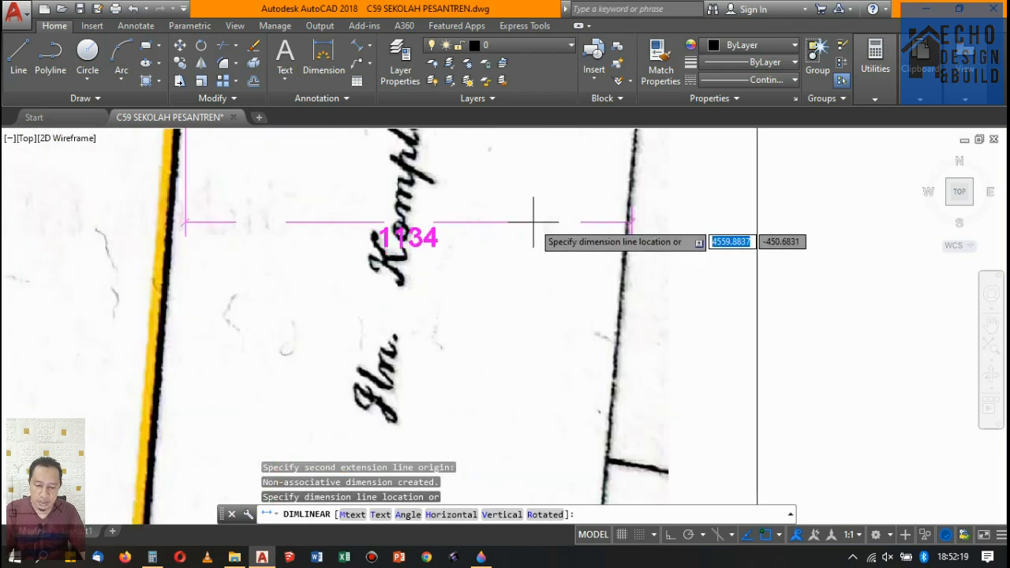
pyautogui.press('Escape')
pyautogui.scroll(-8, 529, 210)
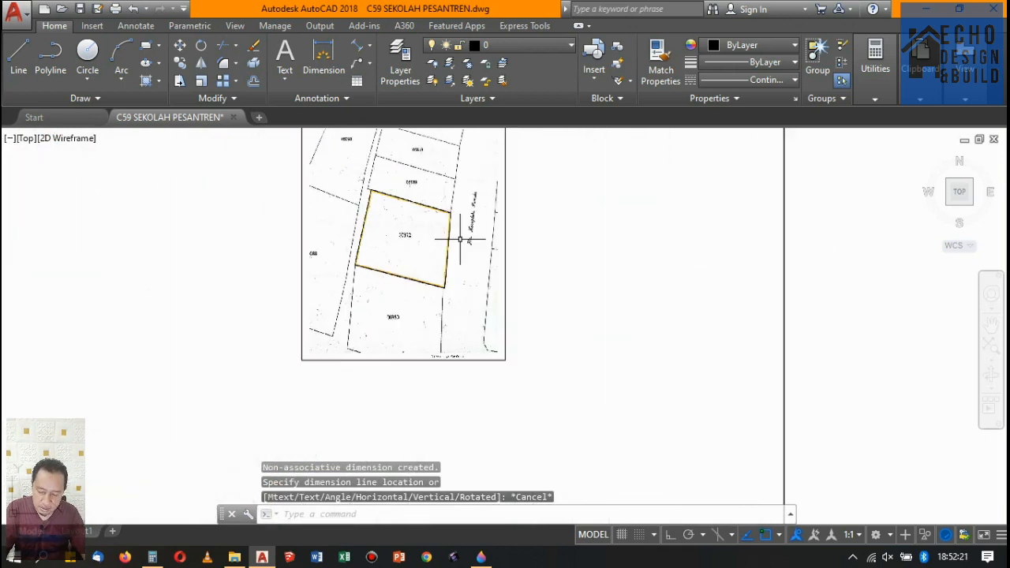
pyautogui.scroll(-6, 486, 205)
pyautogui.scroll(4, 643, 199)
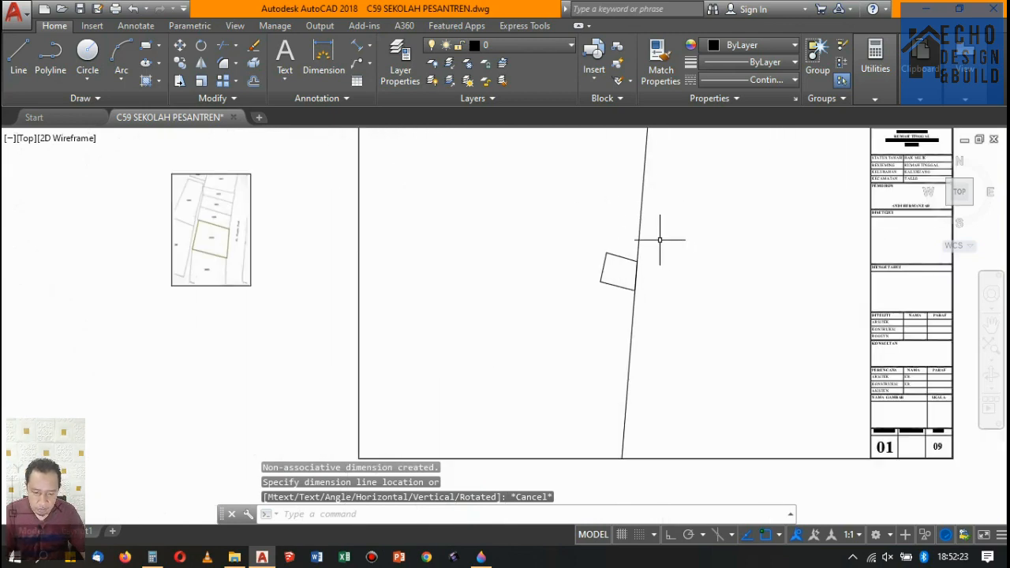
# Offset the extended road-side line by 10 away from the plot to form the opposite road edge.
pyautogui.write('o')
pyautogui.press('Return')
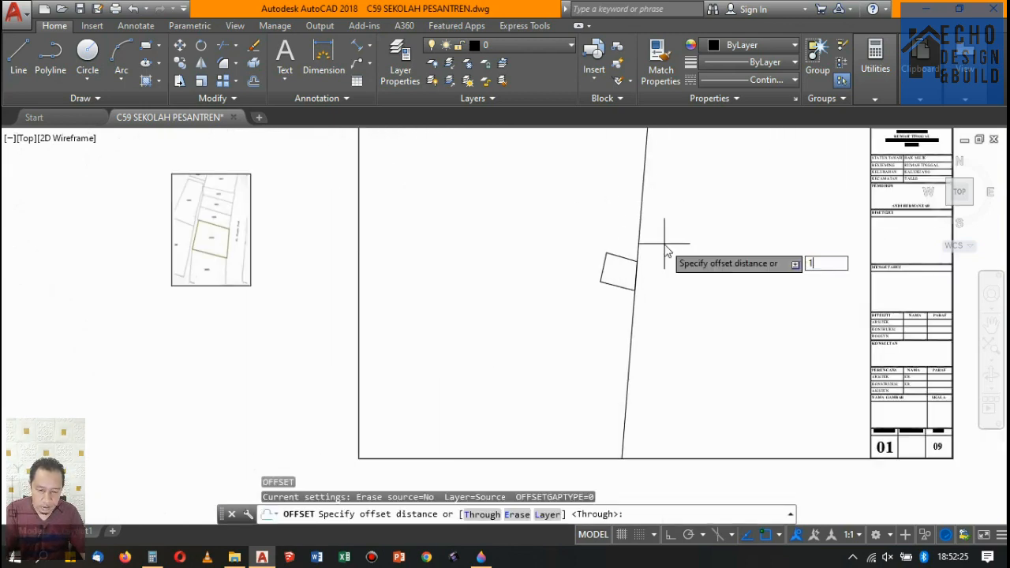
pyautogui.write('10')
pyautogui.press('Return')
pyautogui.click(640, 255)
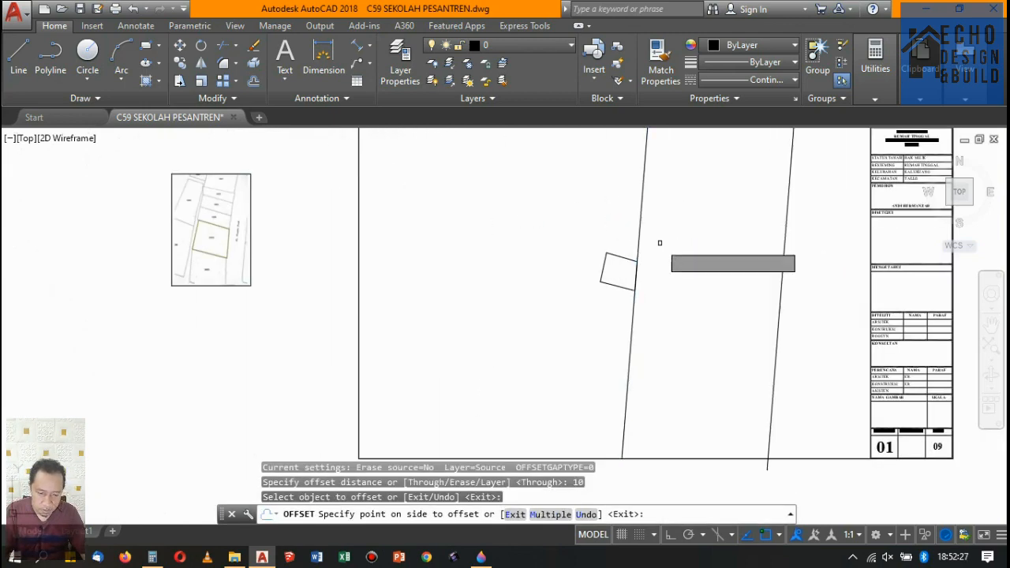
pyautogui.click(659, 242)
pyautogui.press('Return')
# Delete the offset line that forms the opposite road edge on the sheet.
pyautogui.click(790, 214)
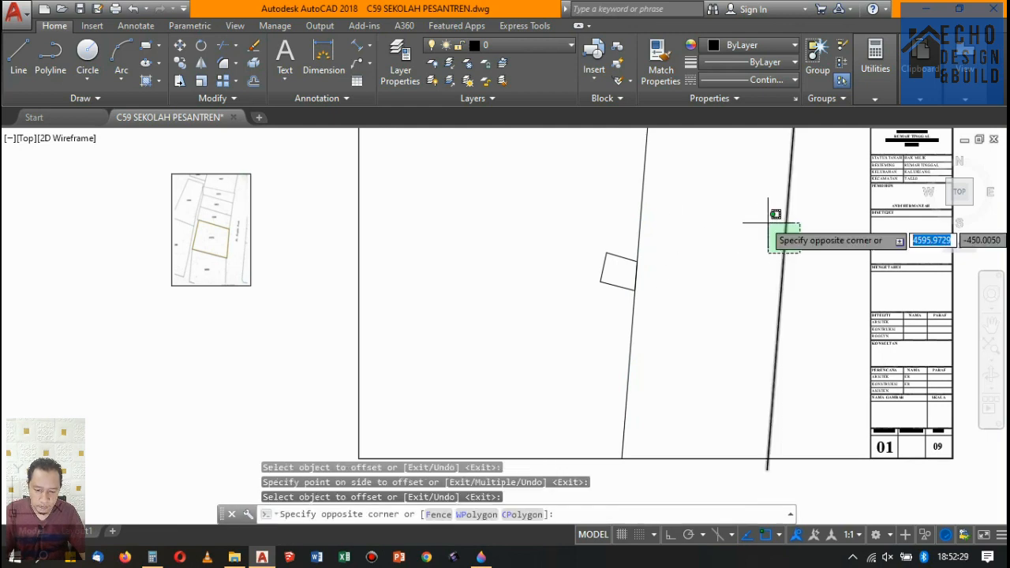
pyautogui.click(762, 221)
pyautogui.press('Delete')
# Offset the extended road-side line by 10 away from the plot to redraw the opposite road edge.
pyautogui.scroll(2, 617, 285)
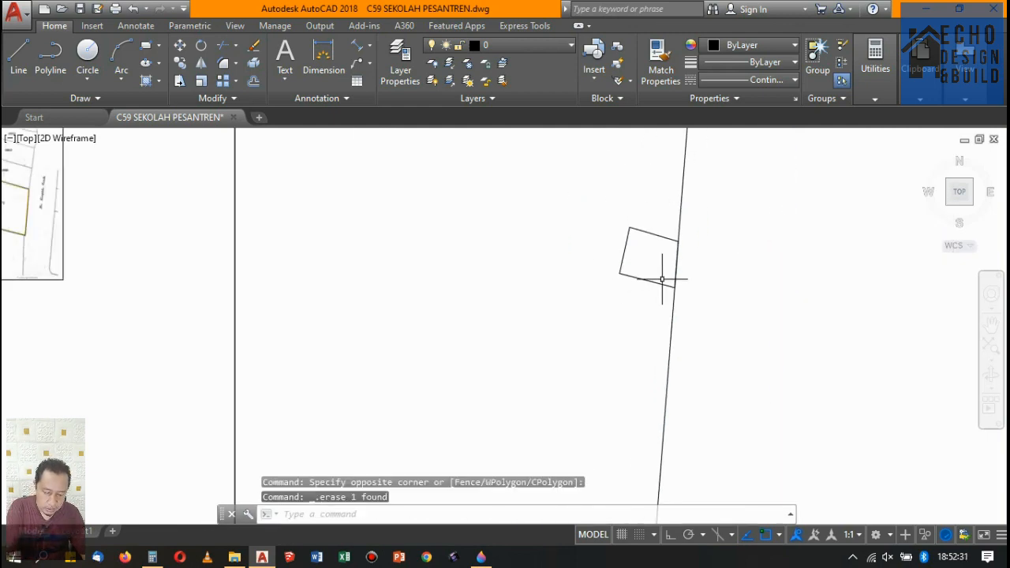
pyautogui.scroll(-5, 661, 282)
pyautogui.scroll(6, 658, 276)
pyautogui.scroll(10, 622, 277)
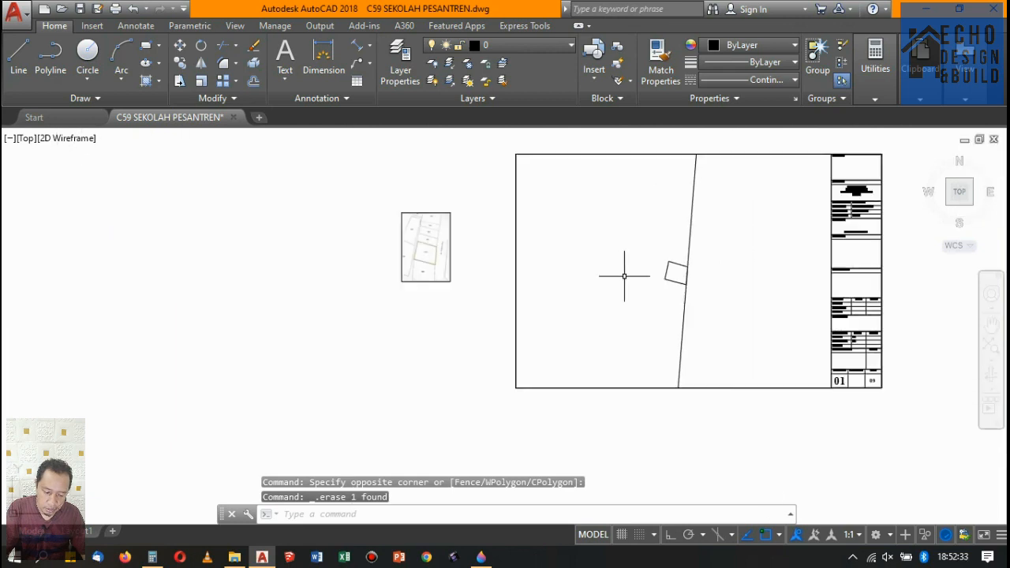
pyautogui.write('o')
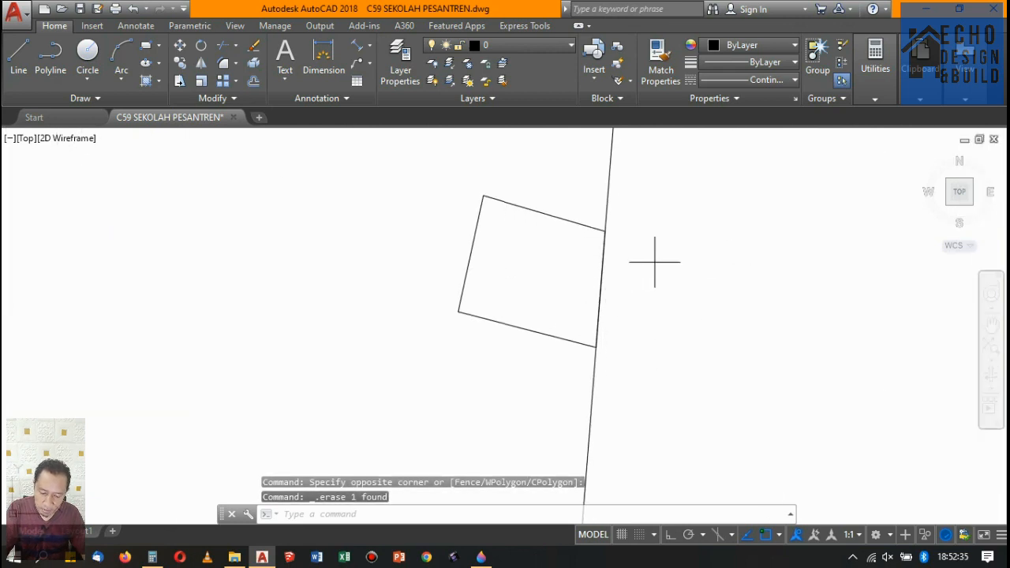
pyautogui.press('Return')
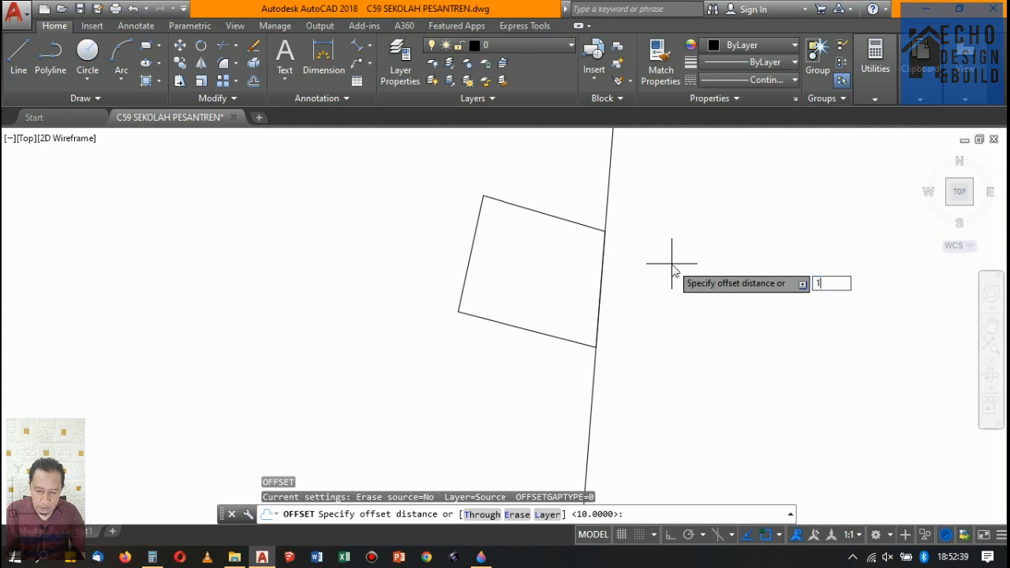
pyautogui.write('10')
pyautogui.press('Return')
pyautogui.click(604, 226)
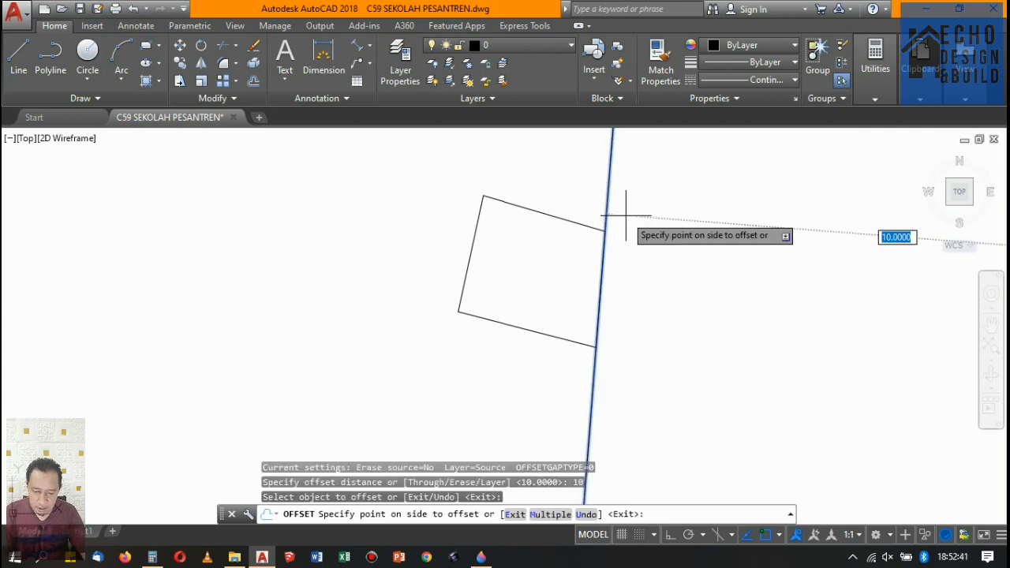
pyautogui.click(639, 215)
pyautogui.scroll(-10, 651, 222)
pyautogui.press('Return')
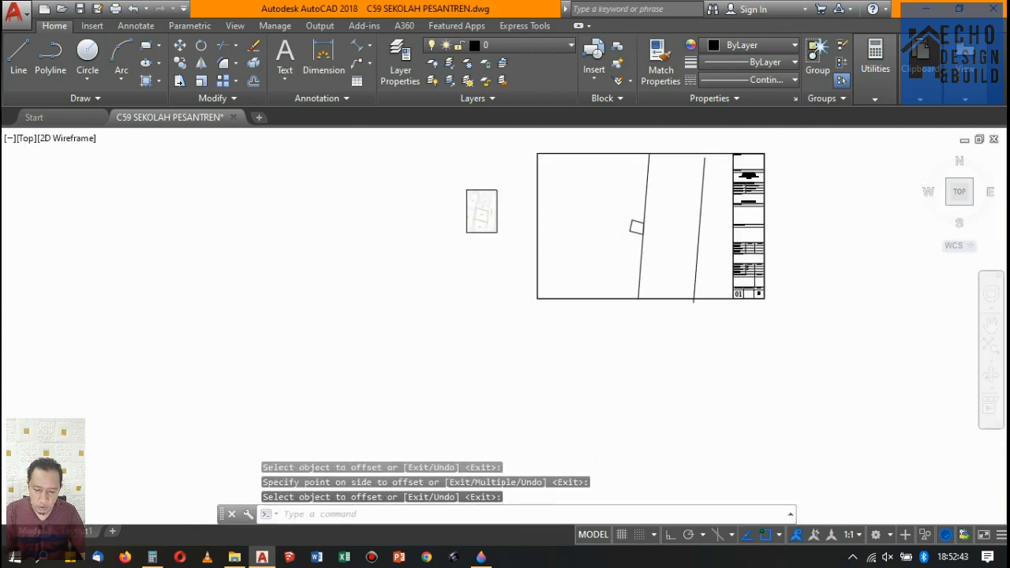
# Examine the road beside plot 07372 on the scanned map and compare its width with the sheet's road lines.
pyautogui.scroll(10, 490, 216)
pyautogui.scroll(4, 506, 200)
pyautogui.scroll(-4, 535, 268)
pyautogui.scroll(4, 572, 208)
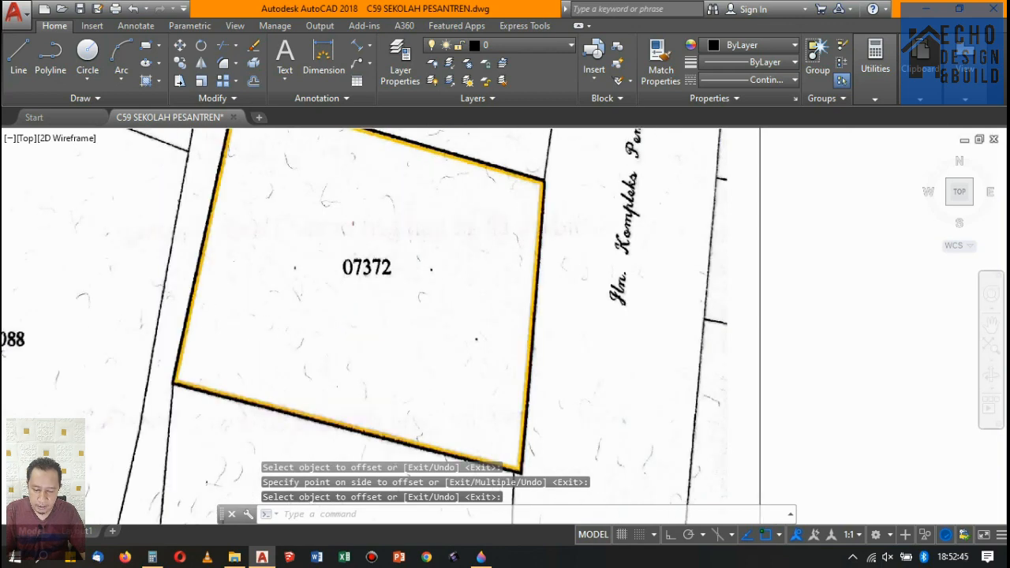
pyautogui.scroll(-8, 579, 231)
pyautogui.scroll(4, 579, 232)
pyautogui.scroll(-10, 560, 255)
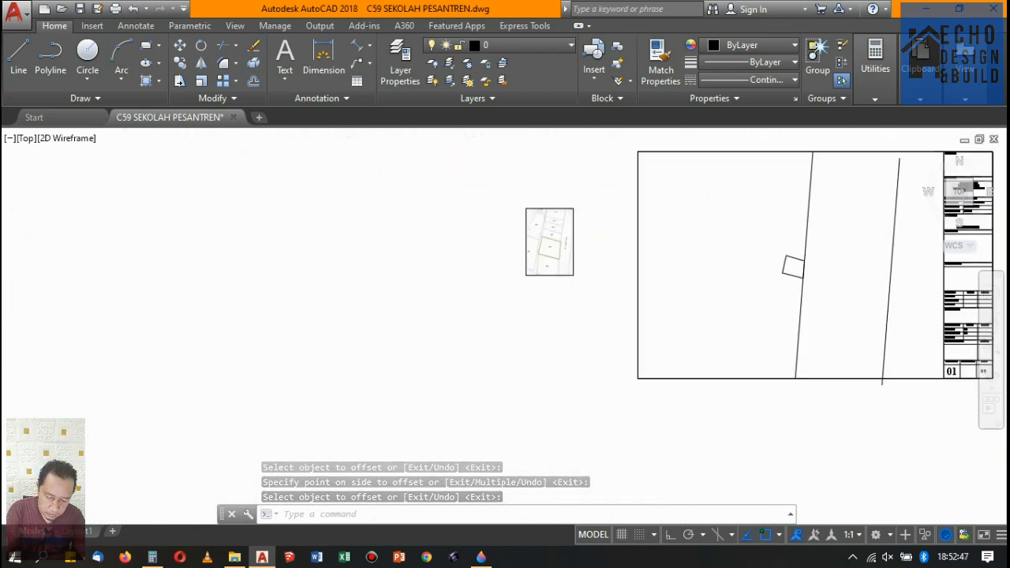
pyautogui.scroll(12, 561, 255)
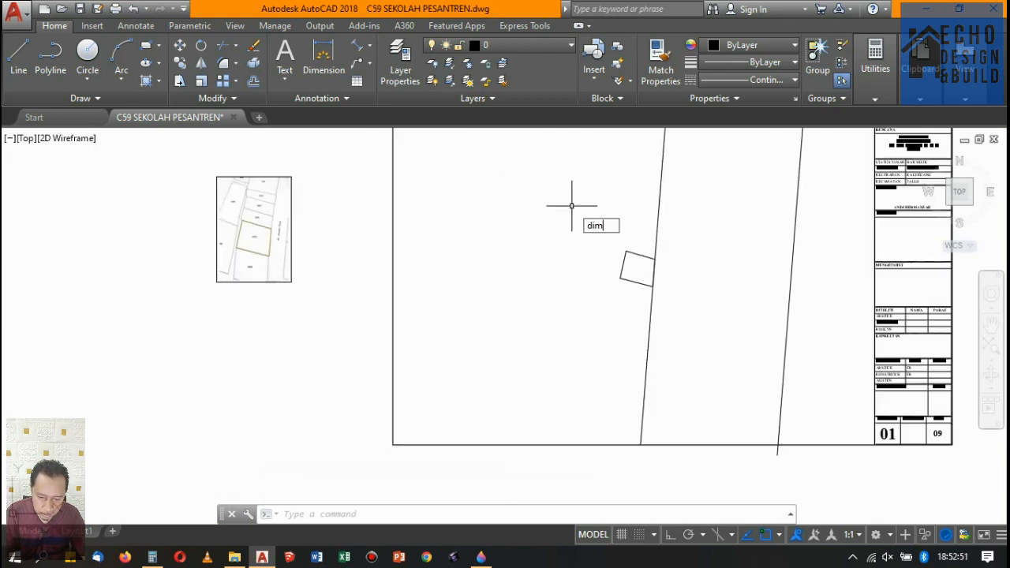
pyautogui.press('Return')
pyautogui.scroll(6, 654, 253)
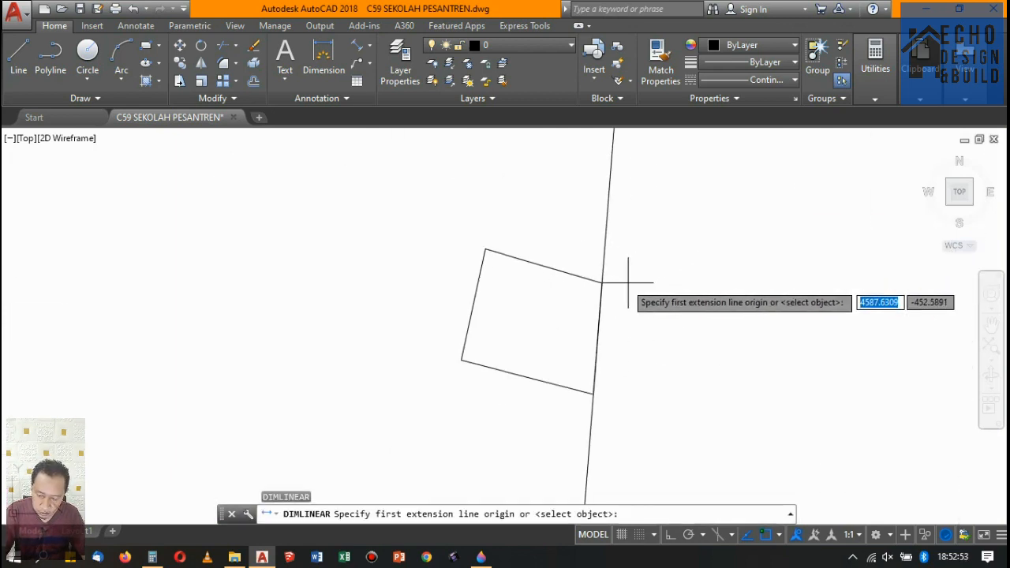
pyautogui.click(602, 282)
pyautogui.click(592, 390)
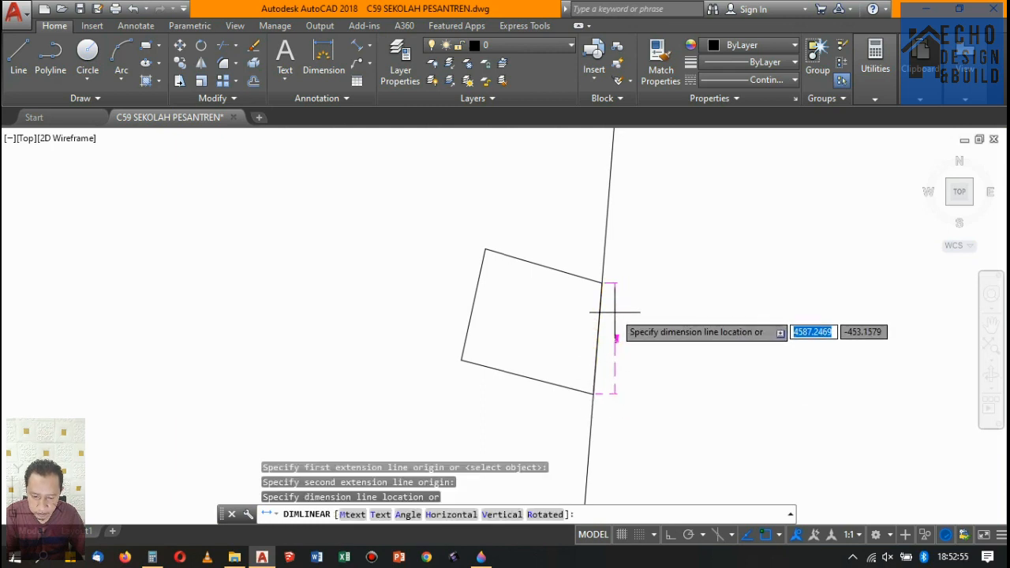
pyautogui.scroll(5, 613, 316)
pyautogui.scroll(-3, 622, 307)
pyautogui.scroll(2, 622, 308)
pyautogui.scroll(-5, 622, 308)
pyautogui.press('Escape')
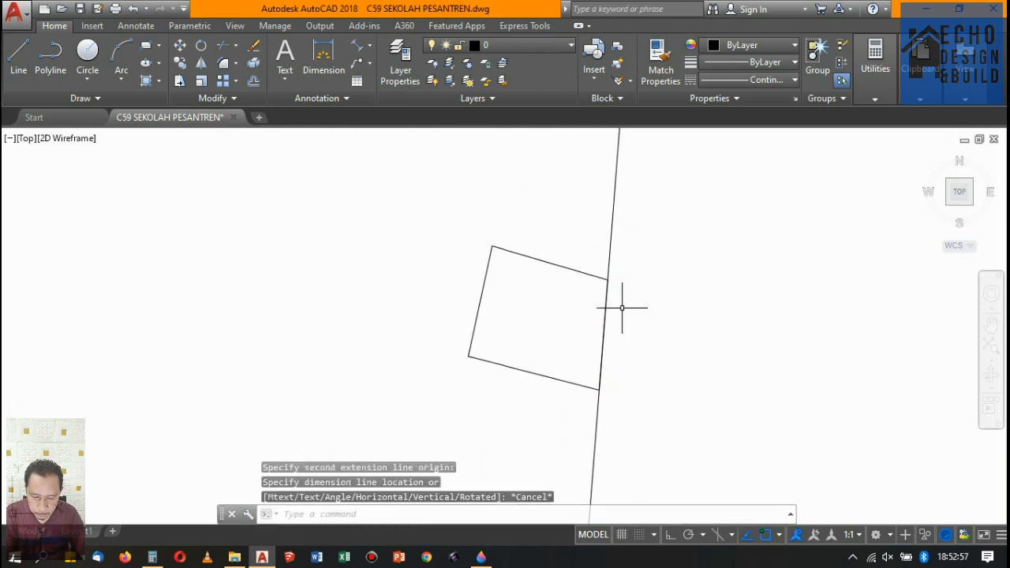
# Place an aligned dimension along the plot's road-side edge on the sheet and read its value.
pyautogui.click(360, 47)
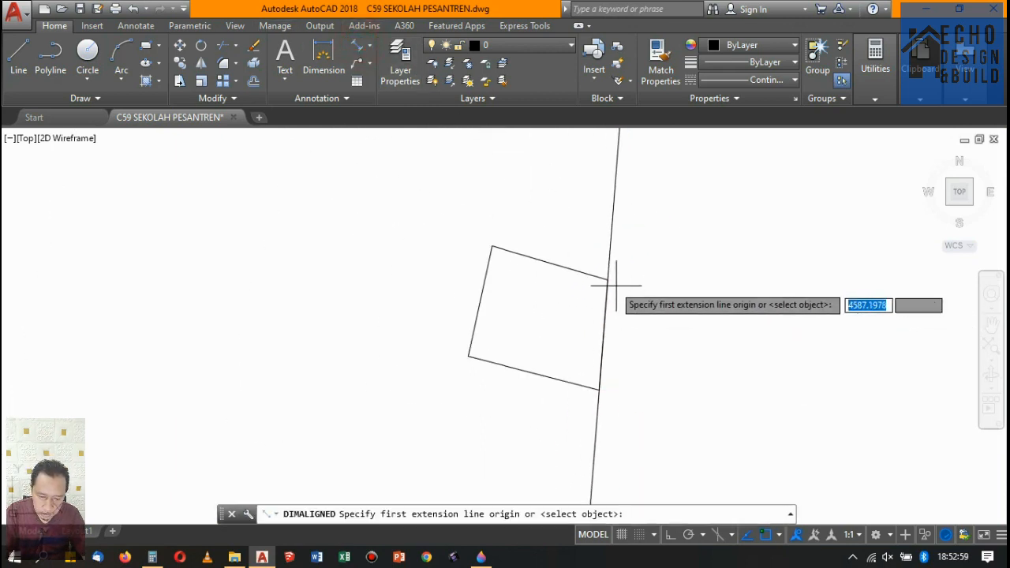
pyautogui.click(608, 279)
pyautogui.click(600, 390)
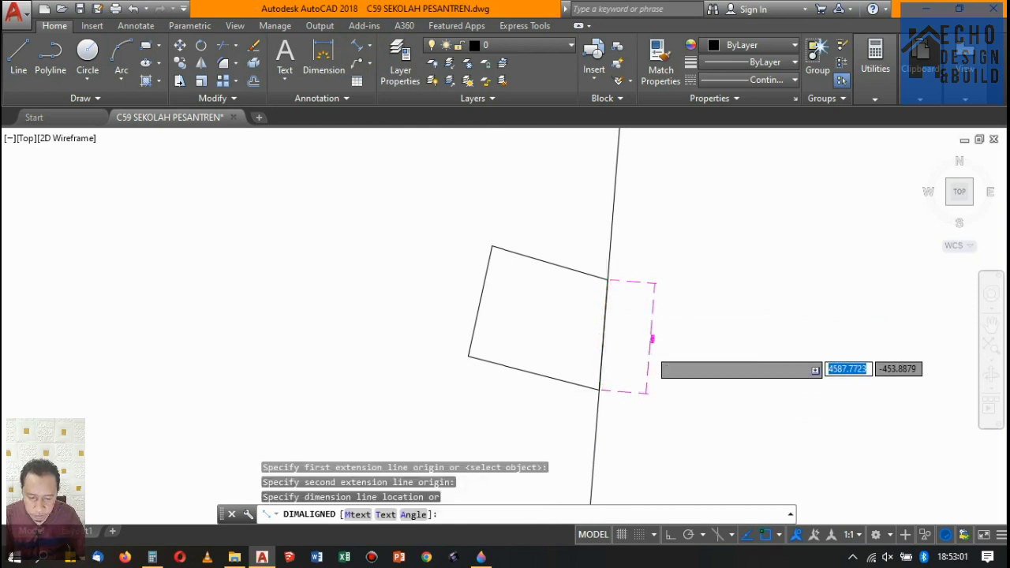
pyautogui.scroll(3, 653, 338)
pyautogui.click(635, 341)
pyautogui.scroll(3, 635, 341)
pyautogui.scroll(-3, 614, 316)
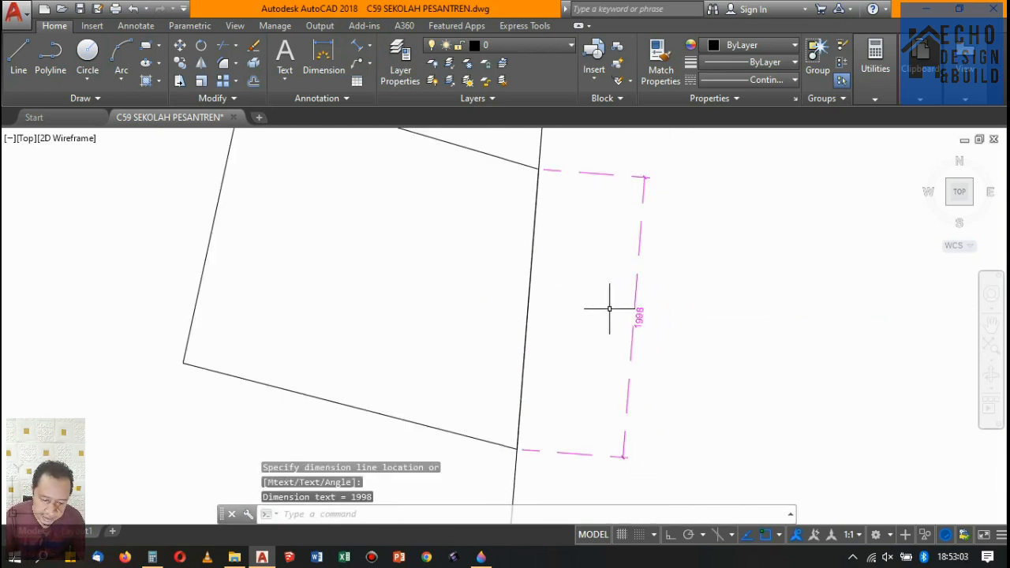
pyautogui.scroll(2, 609, 309)
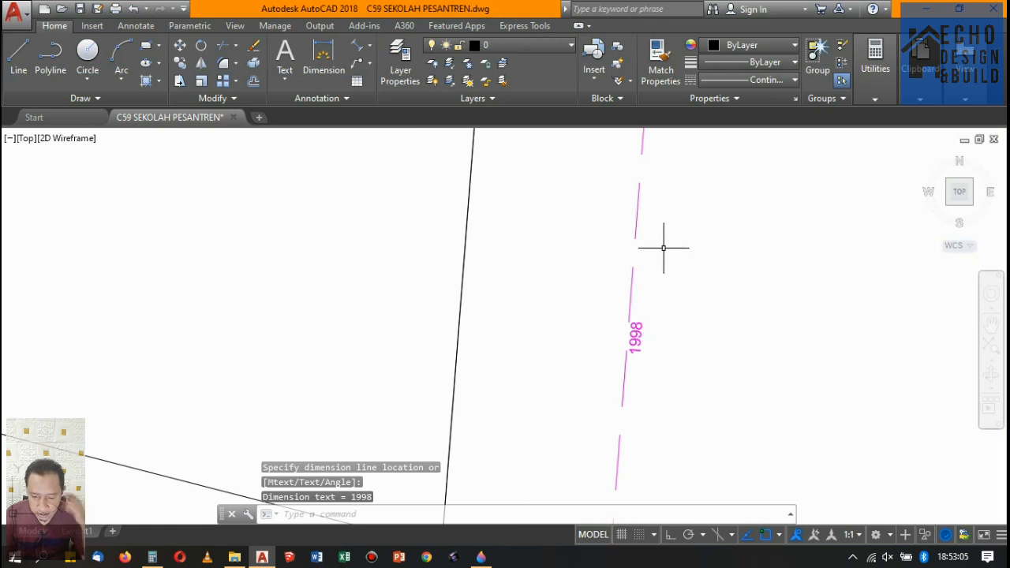
pyautogui.scroll(-3, 659, 254)
pyautogui.scroll(3, 650, 285)
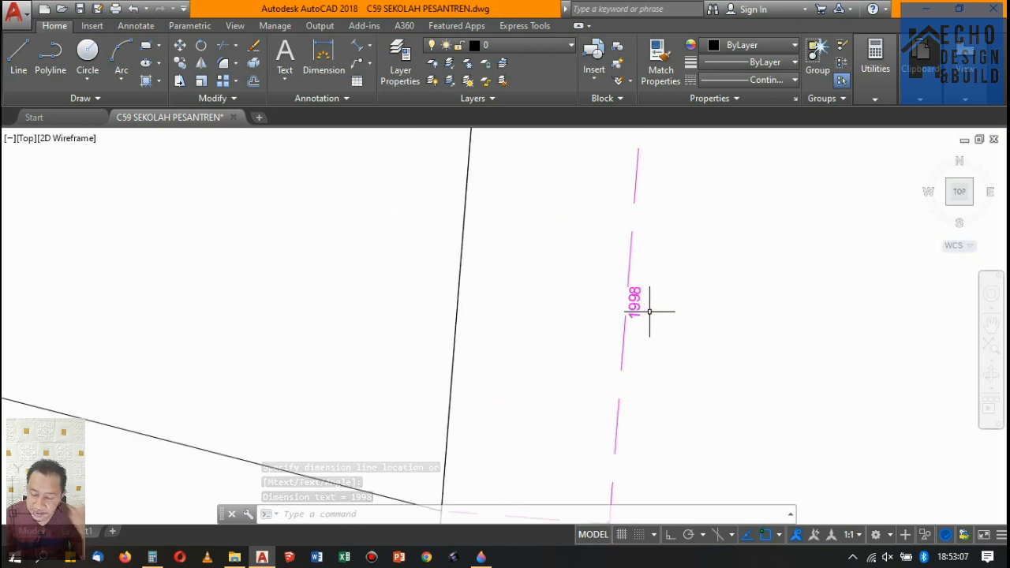
pyautogui.scroll(6, 650, 311)
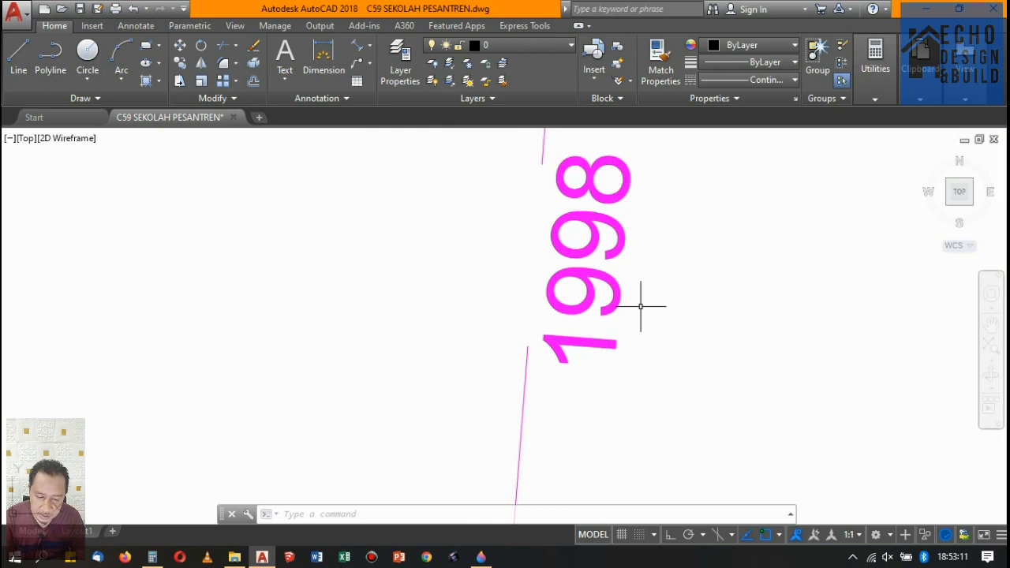
pyautogui.scroll(-6, 622, 262)
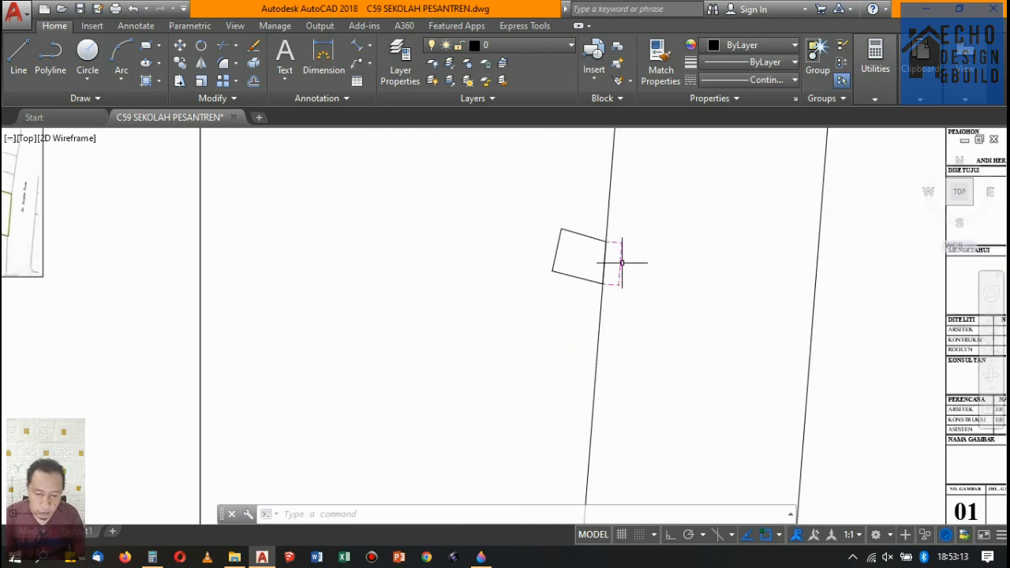
# Delete the aligned dimension from the plot's road-side edge.
pyautogui.scroll(3, 622, 262)
pyautogui.click(622, 262)
pyautogui.click(592, 214)
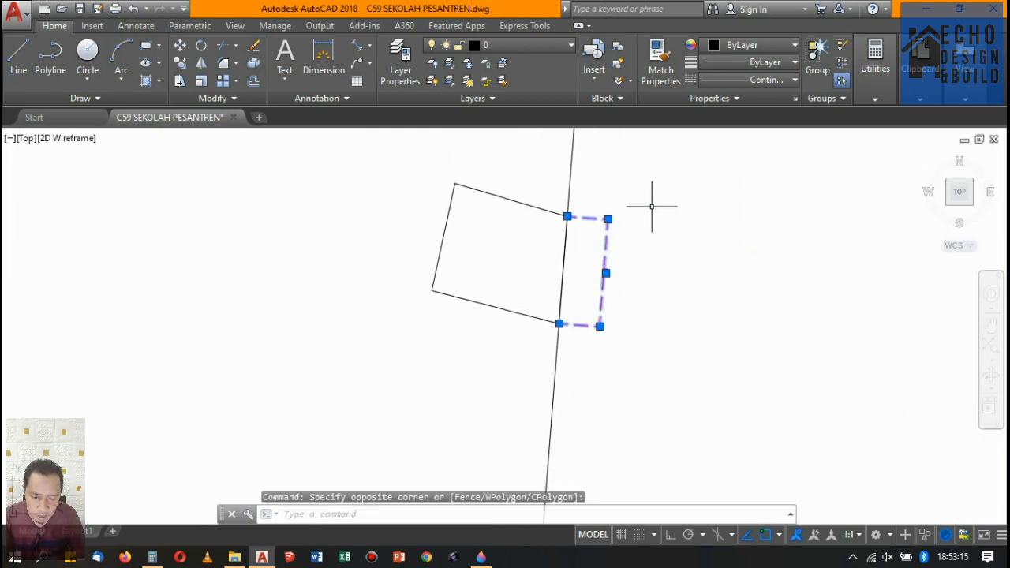
pyautogui.press('Delete')
# Examine the plot's size relative to the road on the sheet and on the scanned map.
pyautogui.scroll(-3, 582, 214)
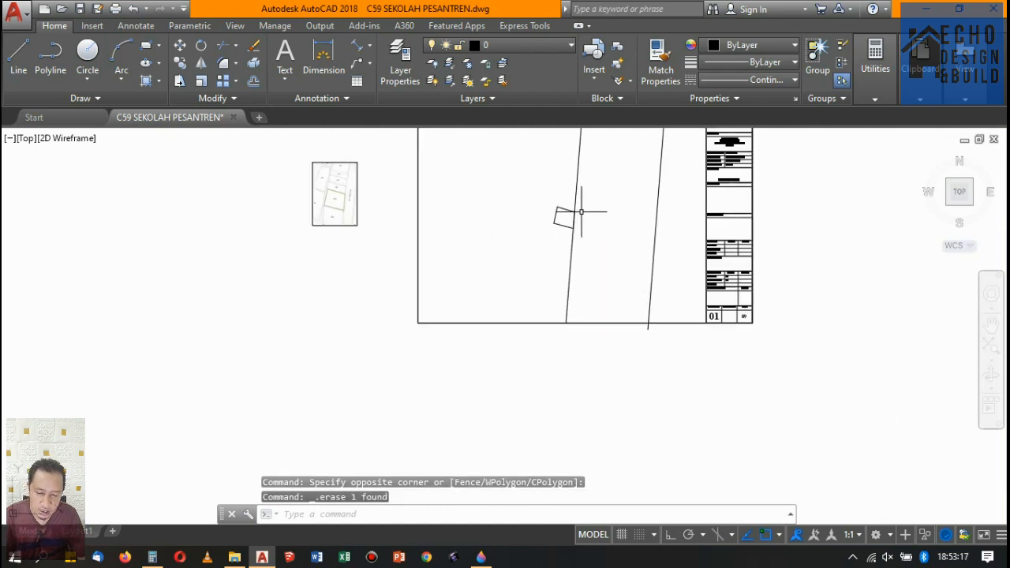
pyautogui.scroll(4, 591, 244)
pyautogui.scroll(4, 554, 269)
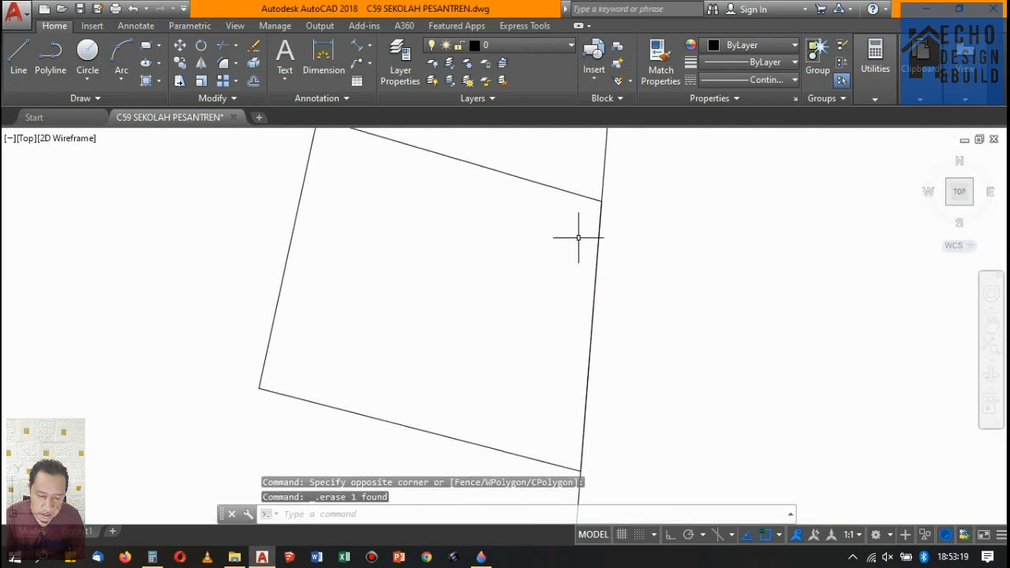
pyautogui.scroll(-8, 582, 232)
pyautogui.scroll(-4, 638, 207)
pyautogui.scroll(6, 661, 279)
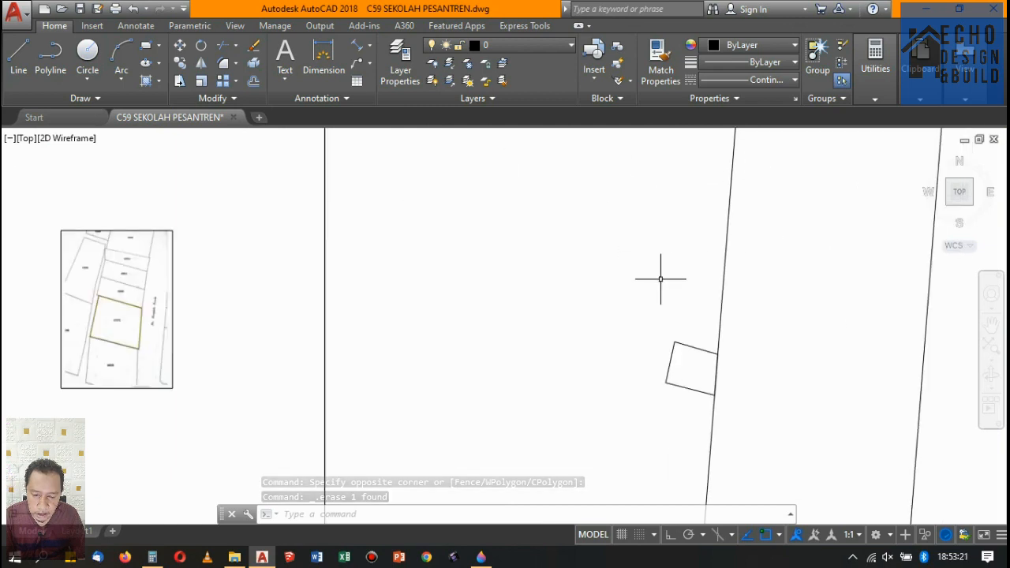
pyautogui.scroll(-2, 674, 258)
pyautogui.scroll(5, 673, 259)
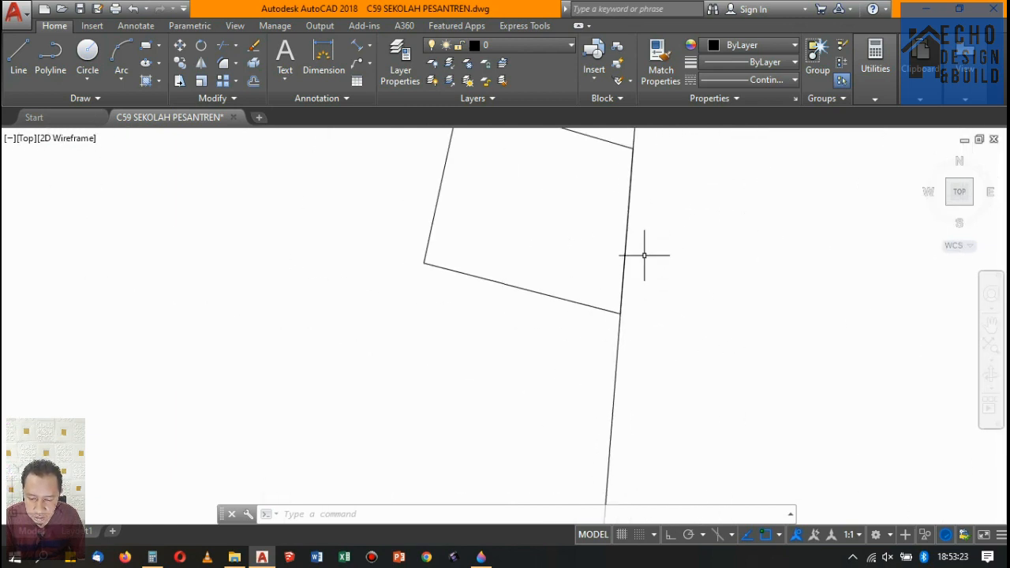
pyautogui.scroll(3, 647, 255)
pyautogui.scroll(-6, 620, 221)
pyautogui.scroll(-3, 465, 252)
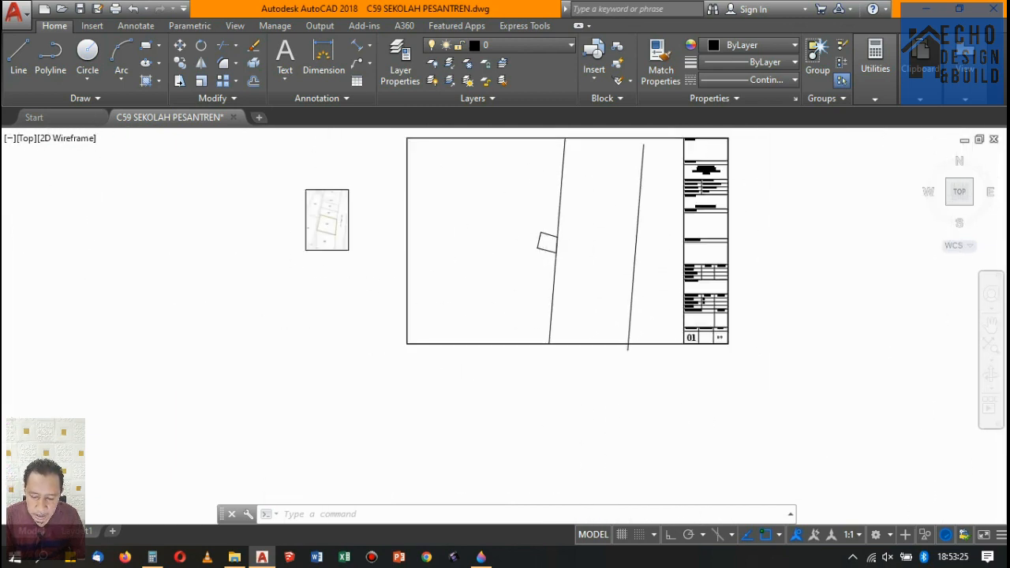
pyautogui.scroll(3, 417, 250)
pyautogui.scroll(-3, 237, 233)
pyautogui.scroll(5, 464, 247)
pyautogui.scroll(5, 464, 247)
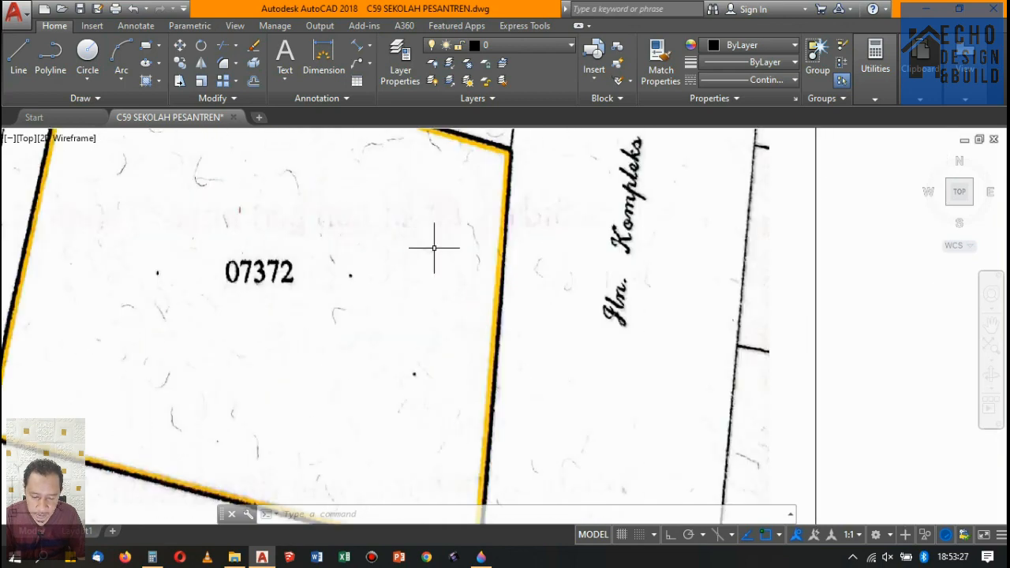
pyautogui.scroll(-4, 433, 248)
pyautogui.scroll(5, 435, 242)
pyautogui.scroll(-8, 429, 214)
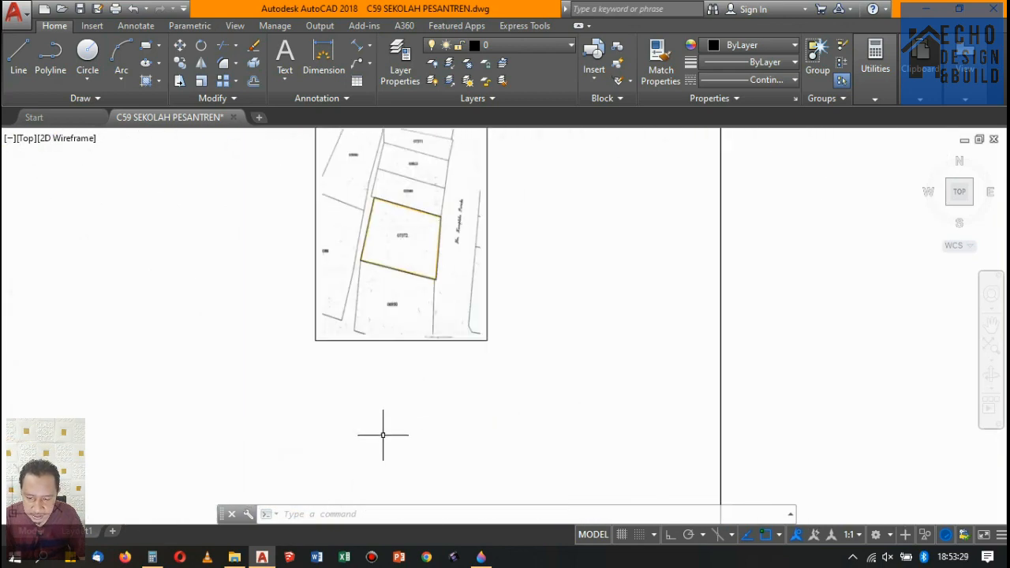
pyautogui.scroll(-8, 435, 449)
pyautogui.scroll(4, 578, 399)
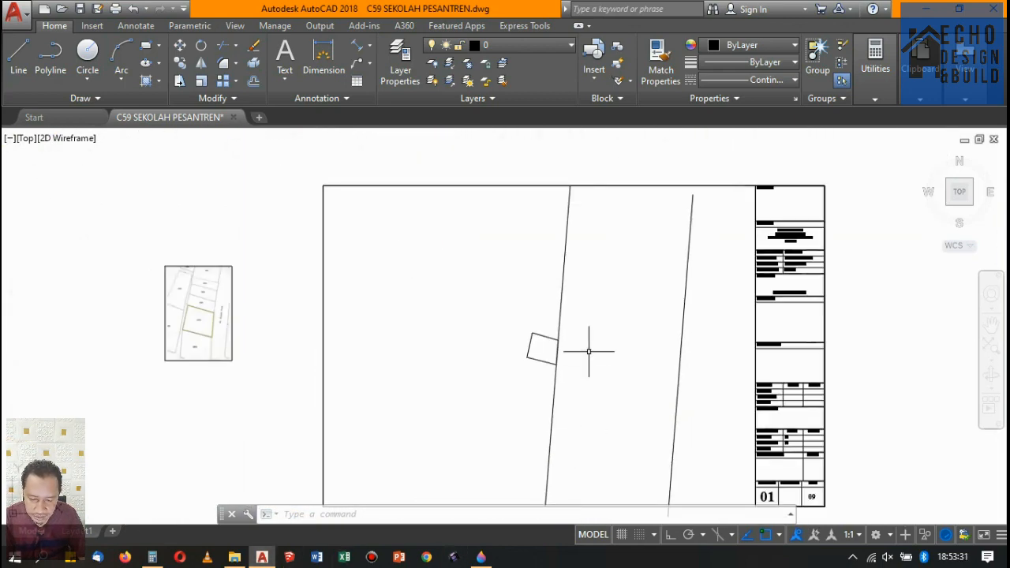
pyautogui.scroll(-3, 585, 343)
pyautogui.scroll(3, 573, 354)
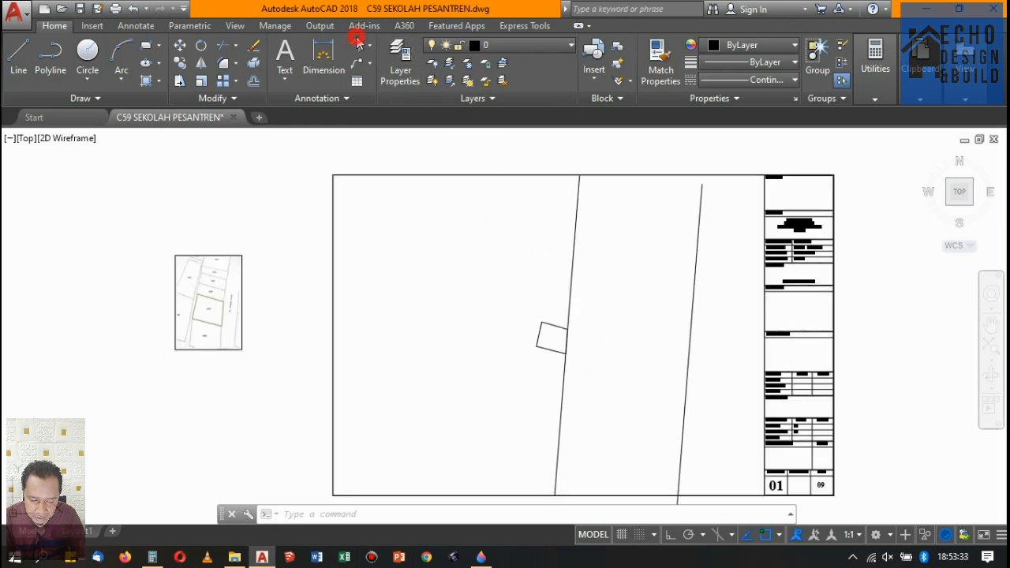
# Measure the distance between the two road edges with an aligned dimension, without placing it.
pyautogui.click(353, 45)
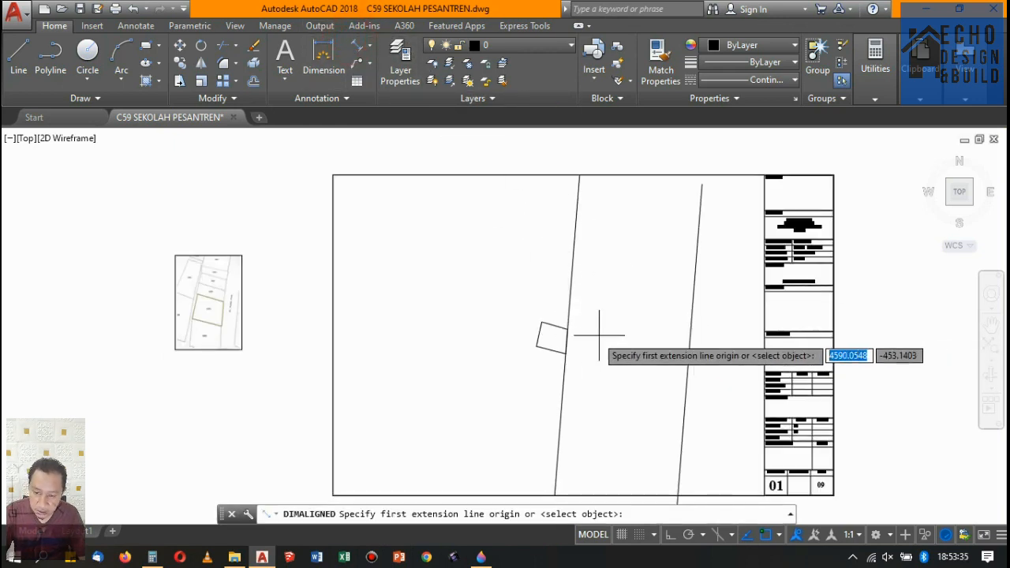
pyautogui.click(568, 336)
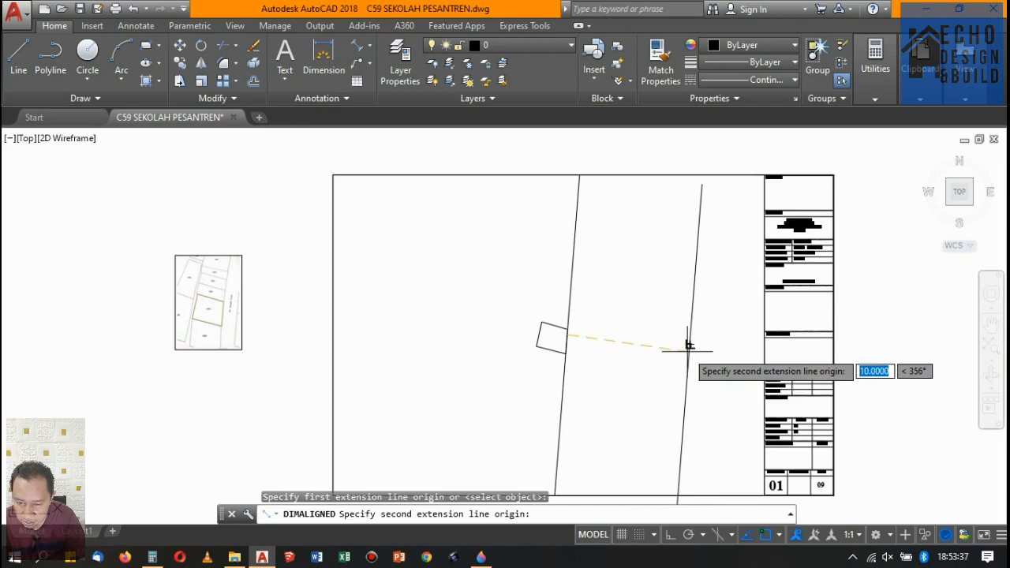
pyautogui.click(686, 352)
pyautogui.scroll(2, 641, 371)
pyautogui.scroll(2, 641, 371)
pyautogui.press('Escape')
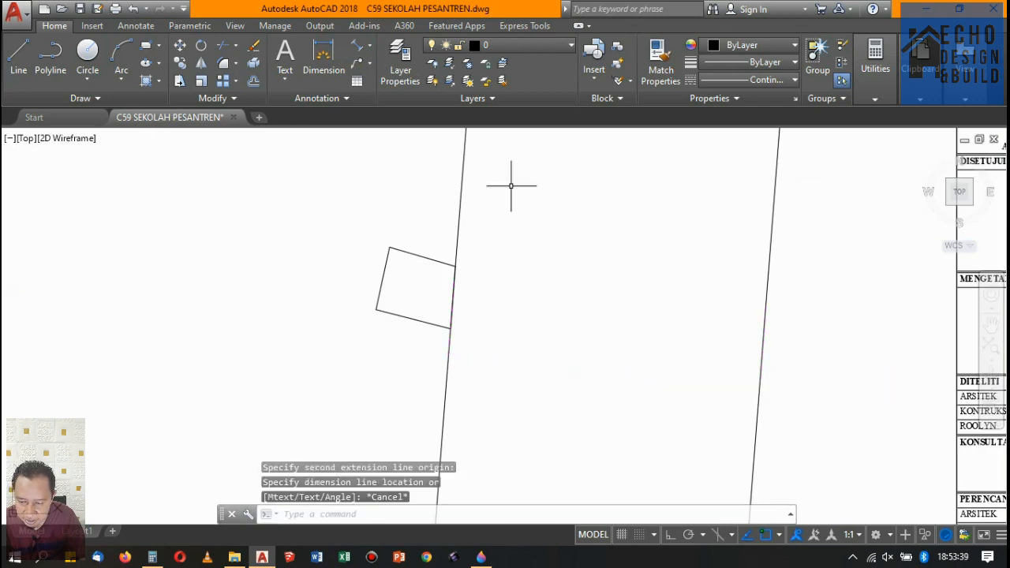
# Make ECHO1 the current dimension style.
pyautogui.click(135, 25)
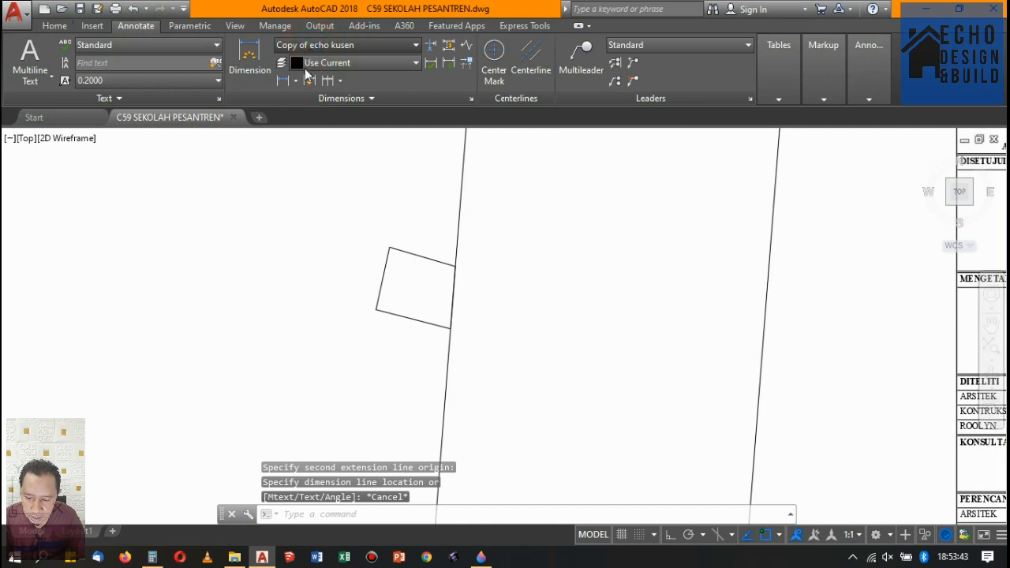
pyautogui.click(399, 46)
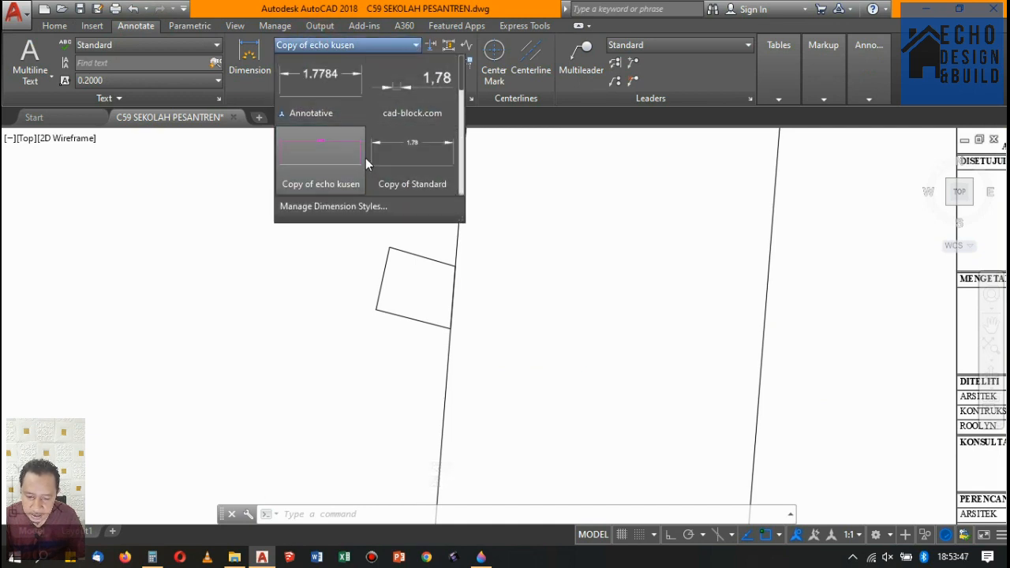
pyautogui.scroll(-2, 365, 161)
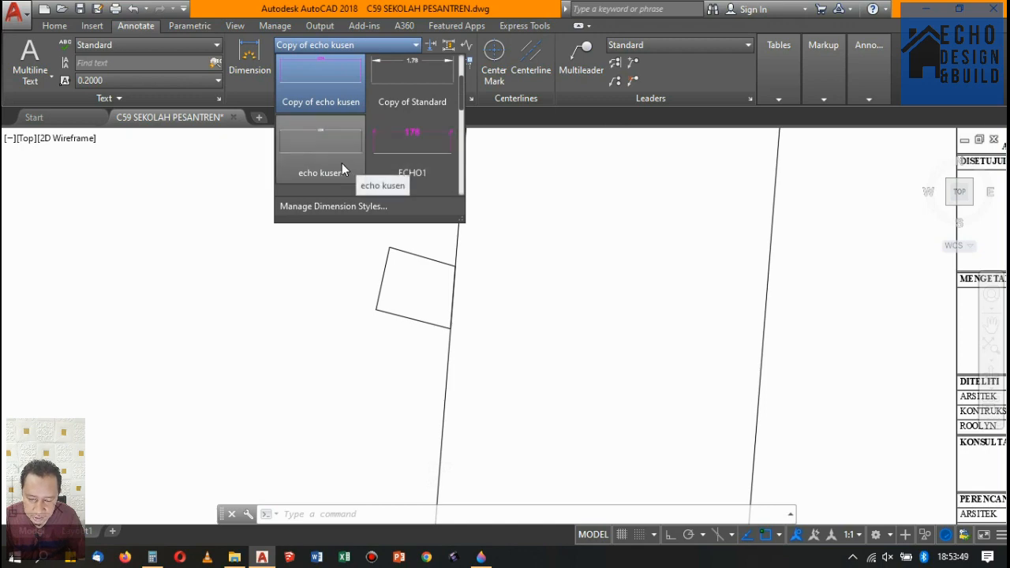
pyautogui.click(396, 145)
# Erase the location map sheet together with the plot outline and both road edge lines inside it.
pyautogui.scroll(-8, 597, 237)
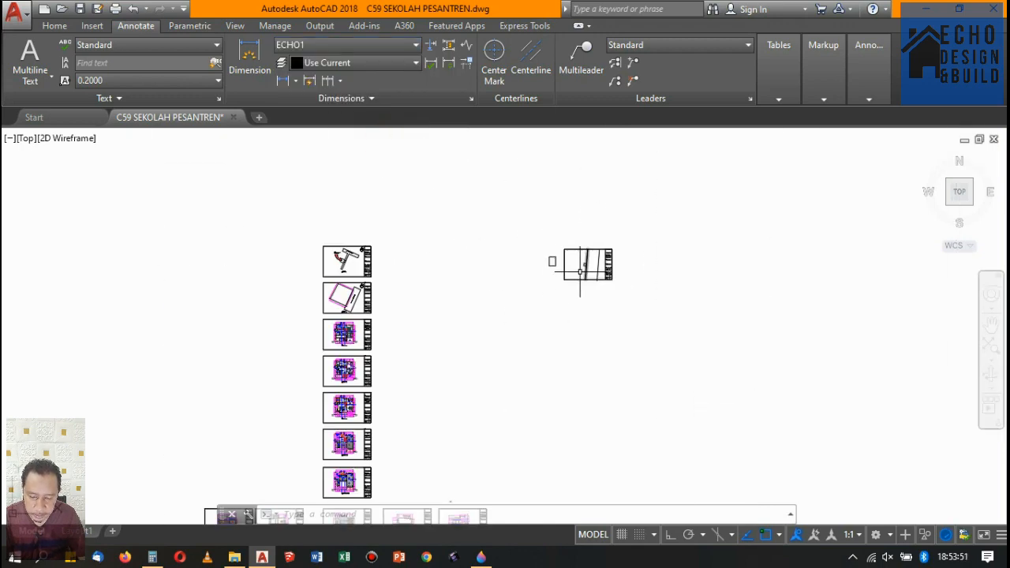
pyautogui.scroll(9, 552, 257)
pyautogui.scroll(2, 548, 214)
pyautogui.scroll(-7, 638, 360)
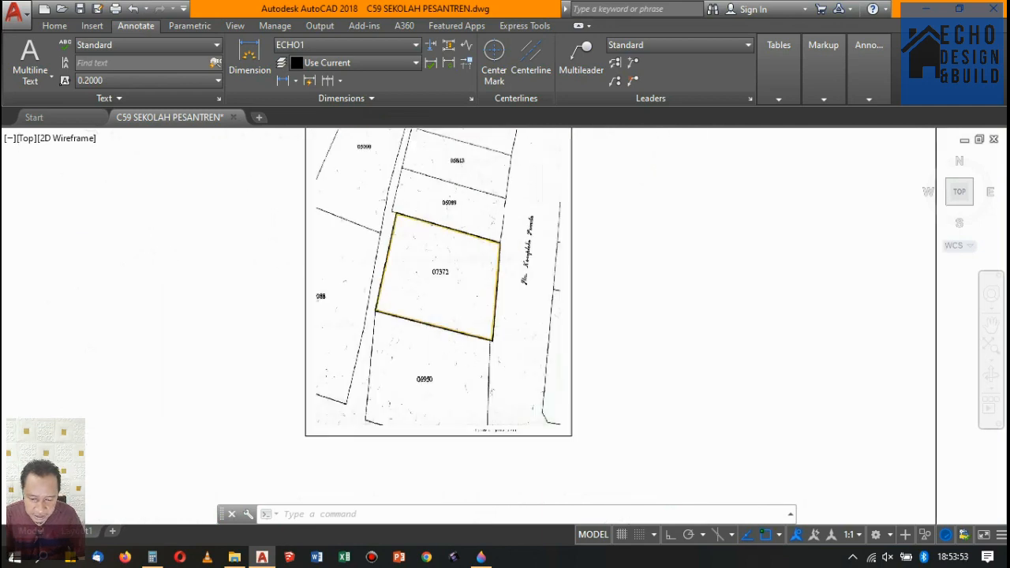
pyautogui.scroll(-1, 638, 360)
pyautogui.click(628, 335)
pyautogui.click(517, 197)
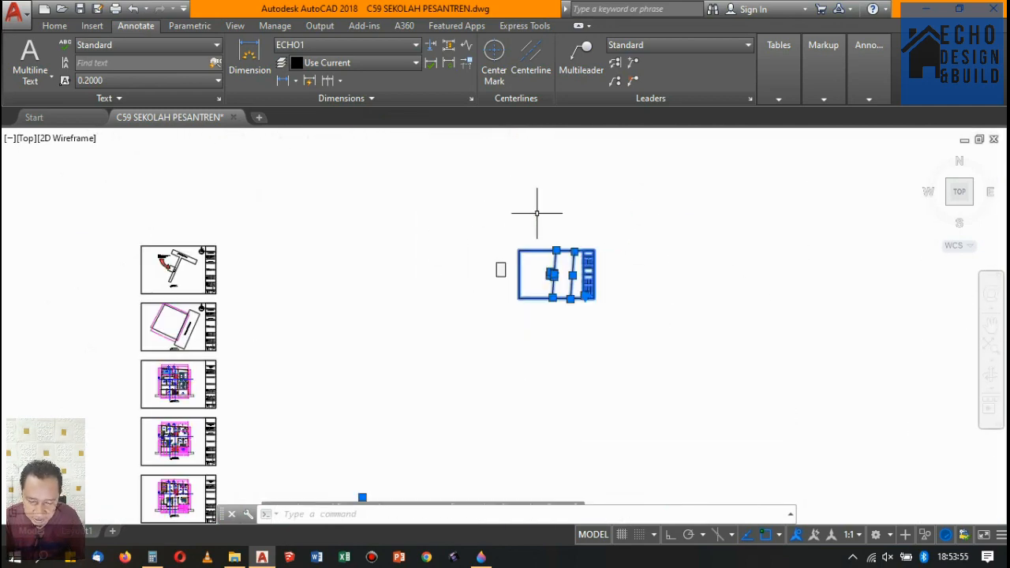
pyautogui.press('Delete')
# Undo the erasure of the location map sheet, plot outline and road lines.
pyautogui.scroll(12, 521, 245)
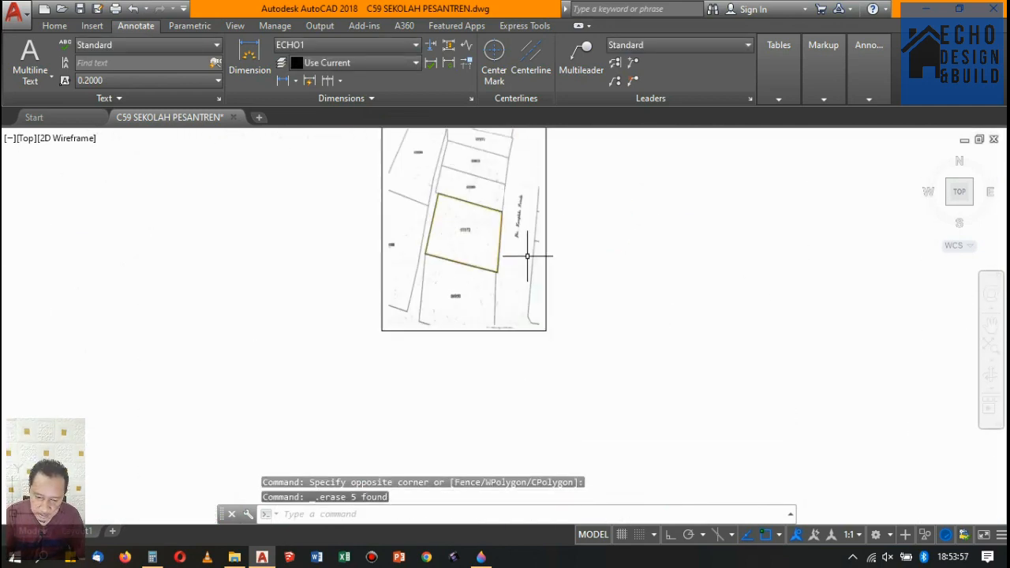
pyautogui.scroll(-1, 455, 215)
pyautogui.scroll(4, 456, 216)
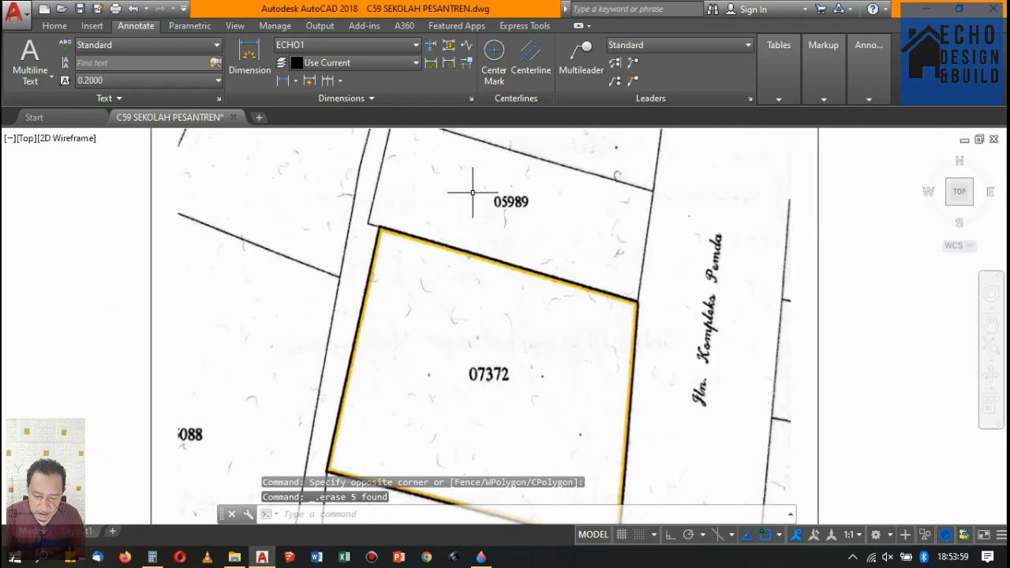
pyautogui.scroll(-2, 466, 205)
pyautogui.scroll(1, 472, 196)
pyautogui.hotkey('ctrl', 'z')
pyautogui.hotkey('ctrl', 'z')
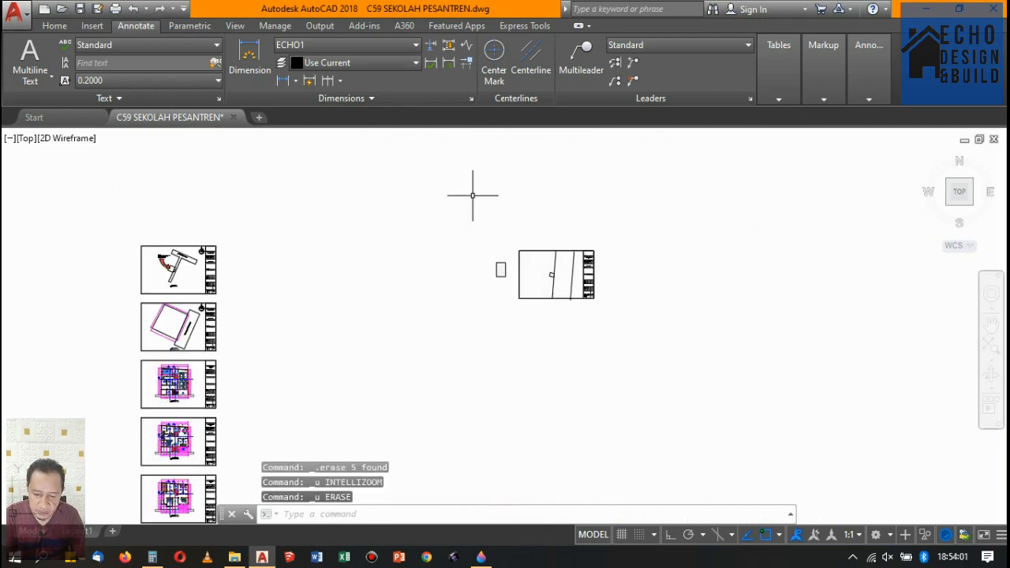
# Undo the dimensions and the offset of the second road edge, back to before the road was dimensioned on the scanned map.
pyautogui.hotkey('ctrl', 'z')
pyautogui.hotkey('ctrl', 'z')
pyautogui.hotkey('ctrl', 'z')
pyautogui.hotkey('ctrl', 'z')
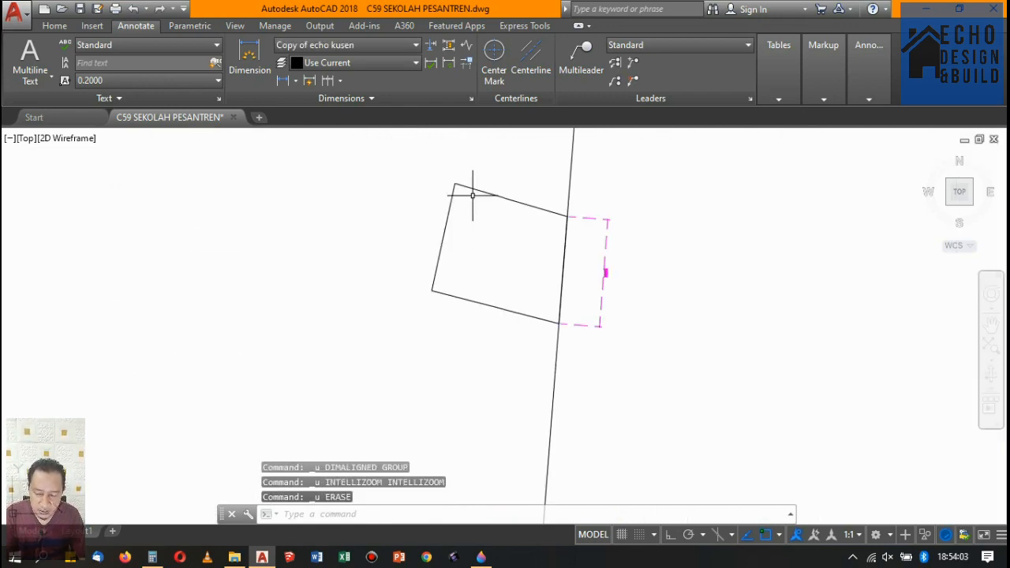
pyautogui.hotkey('ctrl', 'z')
pyautogui.hotkey('ctrl', 'z')
pyautogui.hotkey('ctrl', 'z')
pyautogui.hotkey('ctrl', 'z')
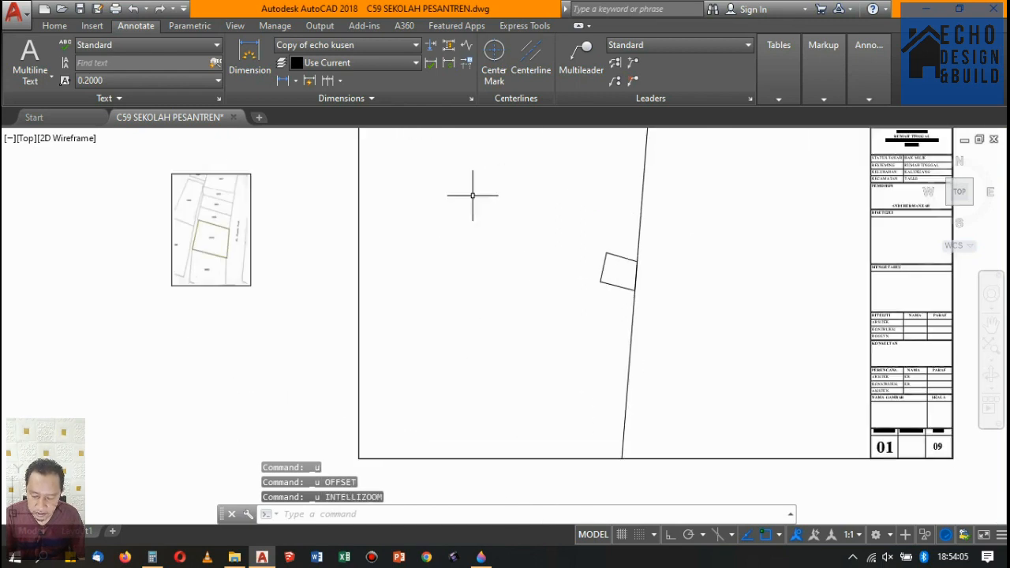
pyautogui.hotkey('ctrl', 'z')
pyautogui.hotkey('ctrl', 'z')
pyautogui.hotkey('ctrl', 'z')
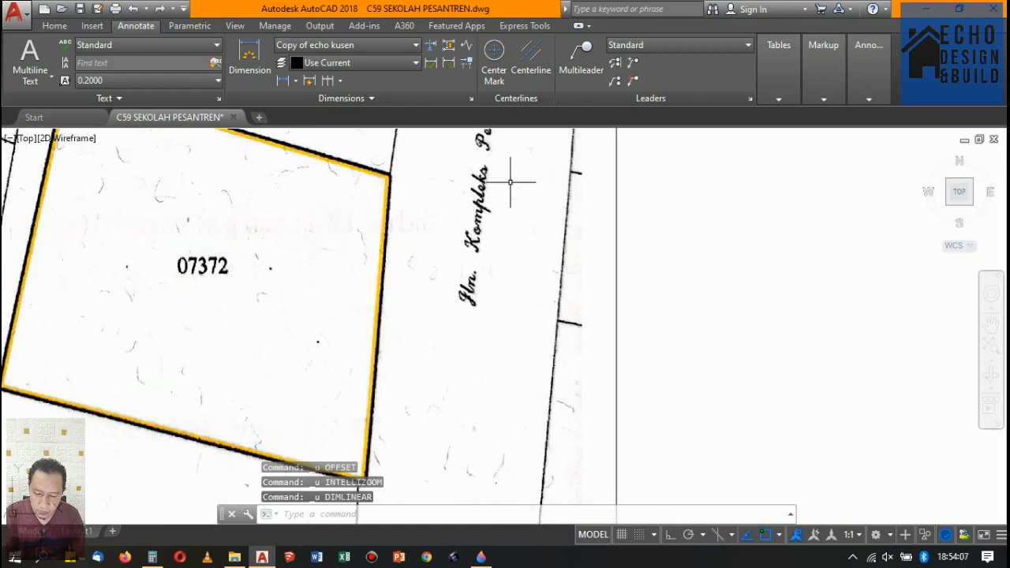
# Undo the extended road edge line and the copied title-block sheet around the plot.
pyautogui.scroll(-6, 505, 205)
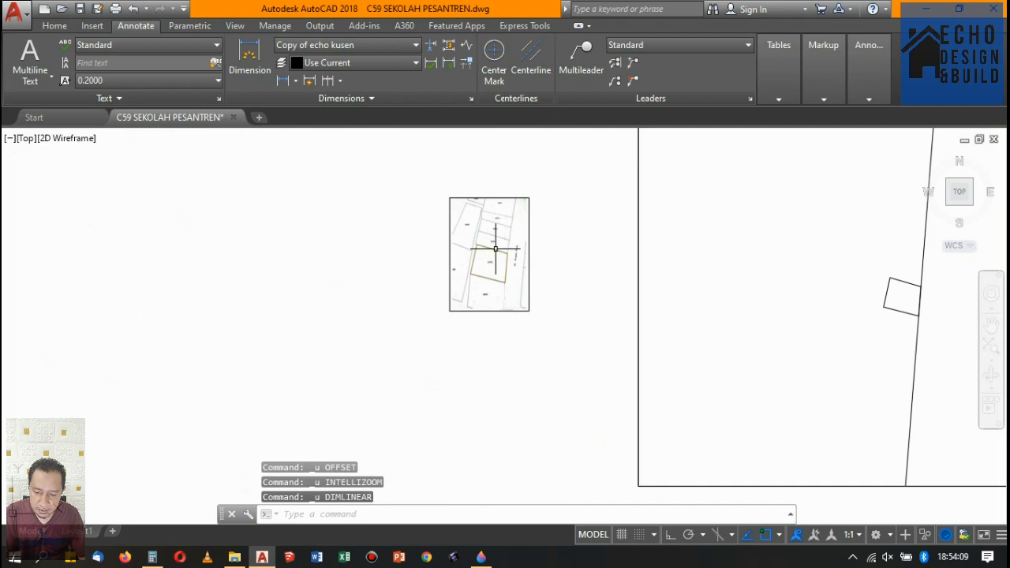
pyautogui.hotkey('ctrl', 'z')
pyautogui.hotkey('ctrl', 'z')
pyautogui.hotkey('ctrl', 'z')
pyautogui.hotkey('ctrl', 'z')
pyautogui.hotkey('ctrl', 'z')
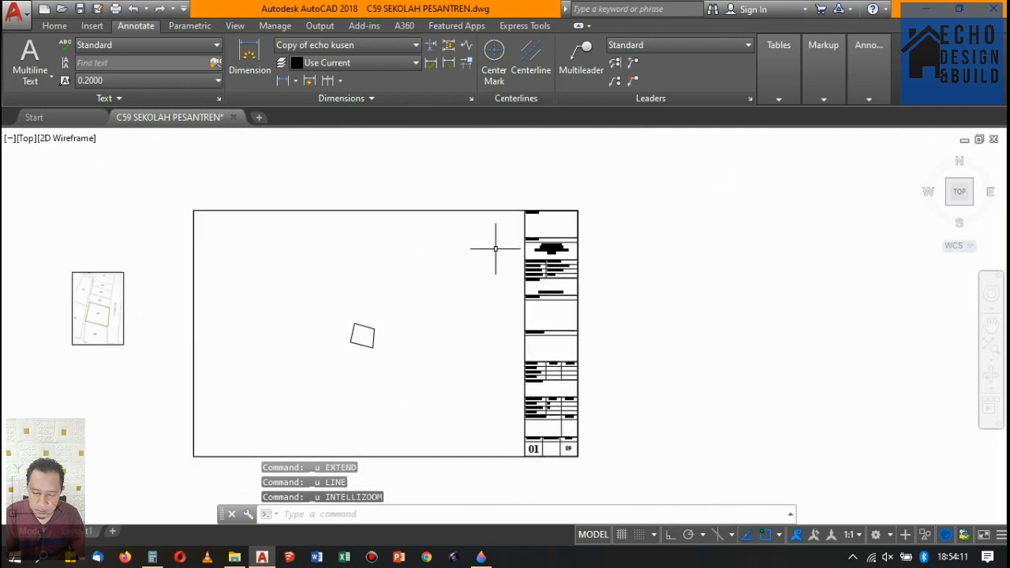
pyautogui.hotkey('ctrl', 'z')
pyautogui.hotkey('ctrl', 'z')
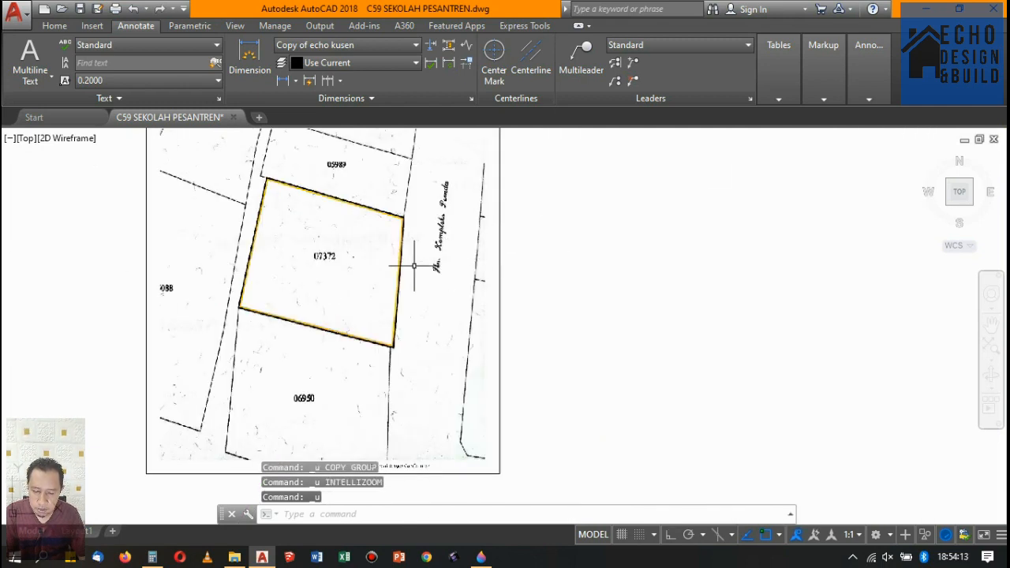
# Undo the plot's move and the earlier edits back to before the scanned map and plot were scaled.
pyautogui.hotkey('ctrl', 'z')
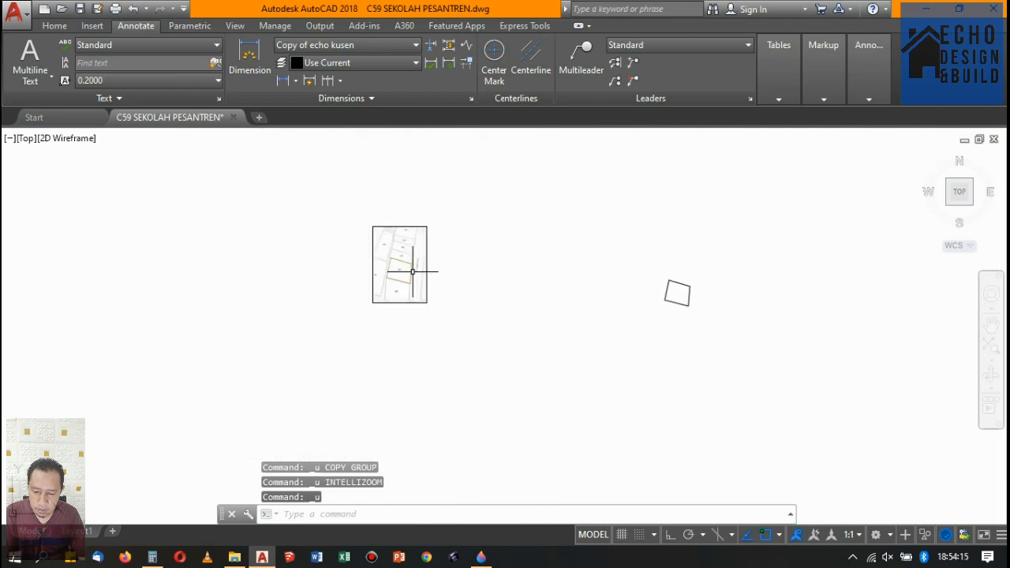
pyautogui.hotkey('ctrl', 'z')
pyautogui.hotkey('ctrl', 'z')
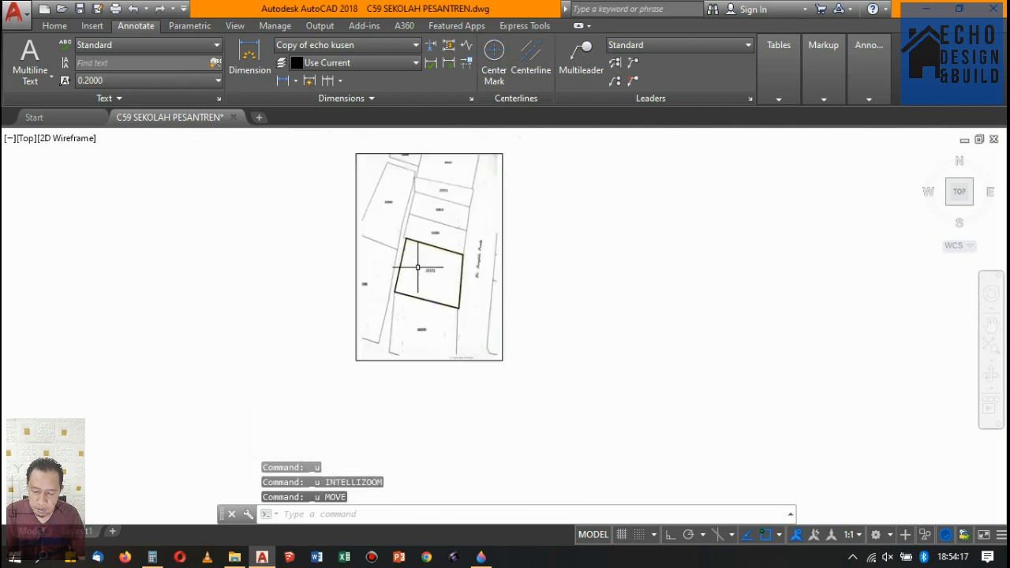
pyautogui.hotkey('ctrl', 'z')
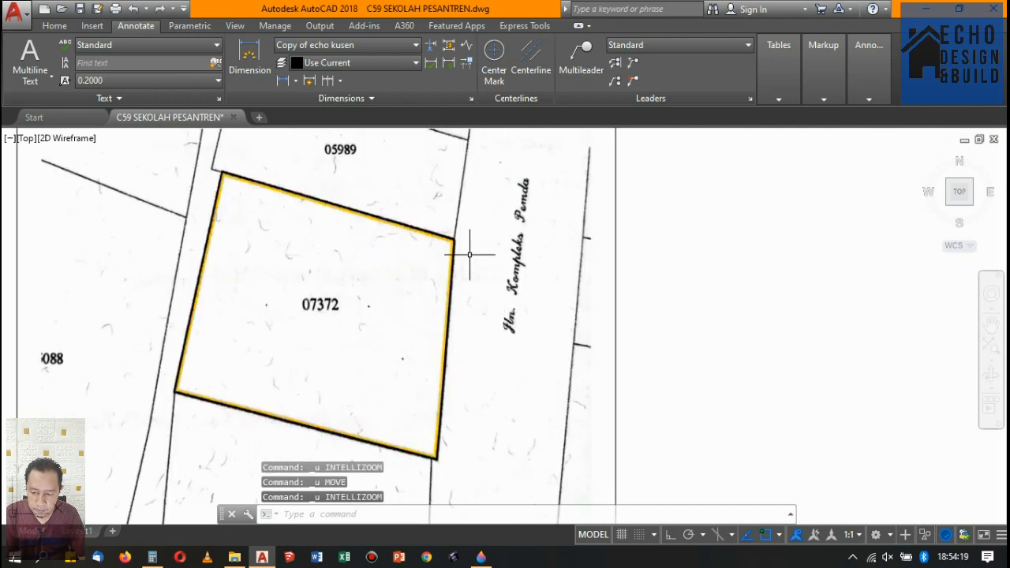
pyautogui.hotkey('ctrl', 'z')
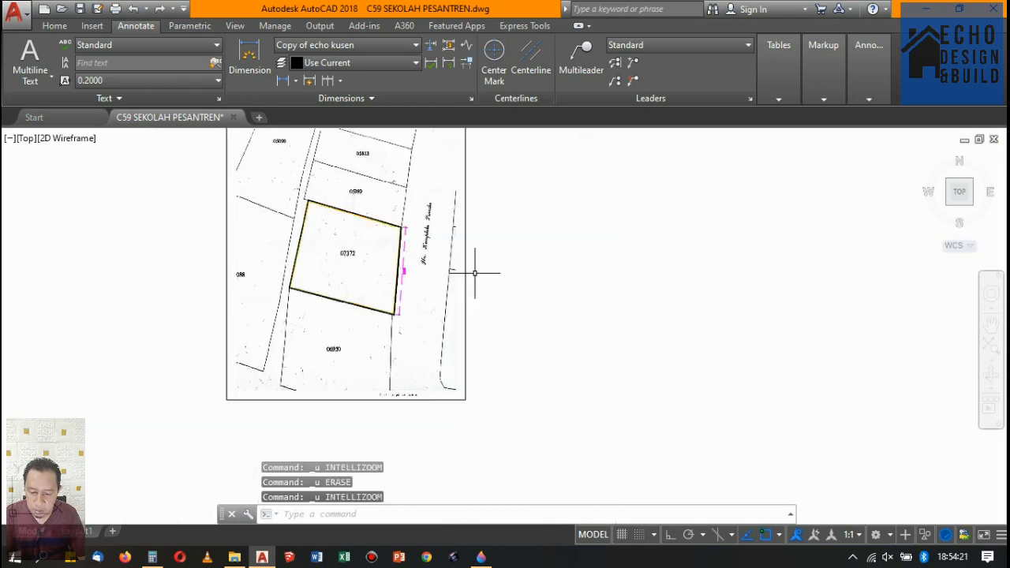
pyautogui.hotkey('ctrl', 'z')
# Check the aligned dimension along plot 07372's road-side edge on the scanned map and delete it.
pyautogui.scroll(10, 430, 252)
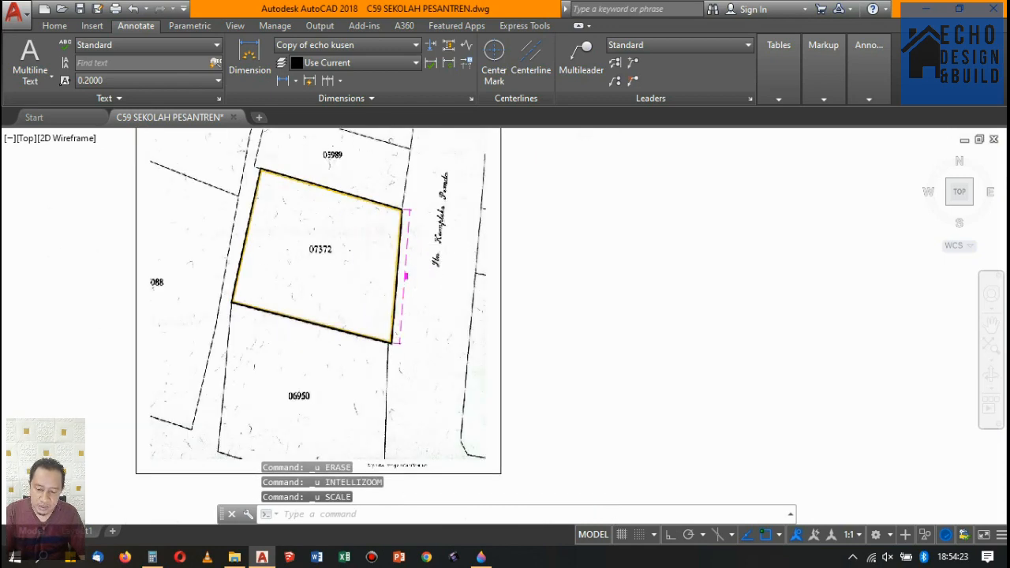
pyautogui.scroll(-4, 432, 289)
pyautogui.scroll(4, 432, 289)
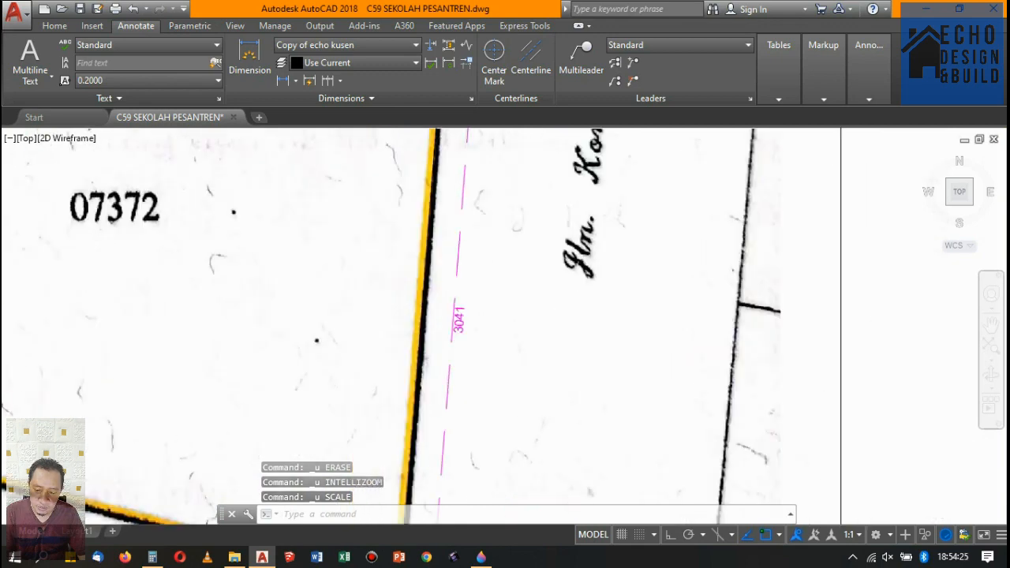
pyautogui.scroll(-4, 442, 300)
pyautogui.scroll(5, 470, 323)
pyautogui.scroll(3, 473, 320)
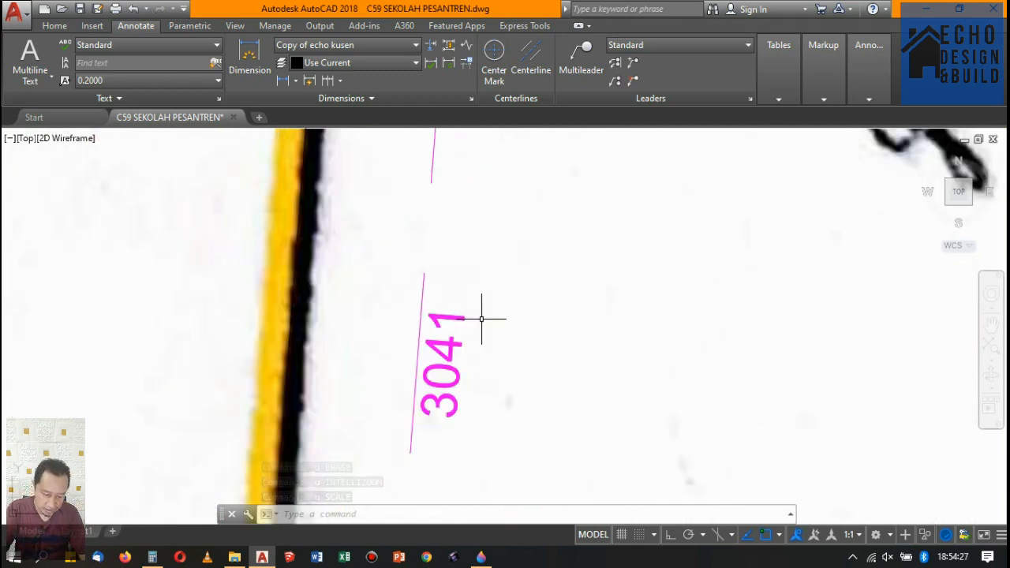
pyautogui.scroll(-3, 474, 320)
pyautogui.scroll(3, 473, 319)
pyautogui.scroll(-5, 474, 320)
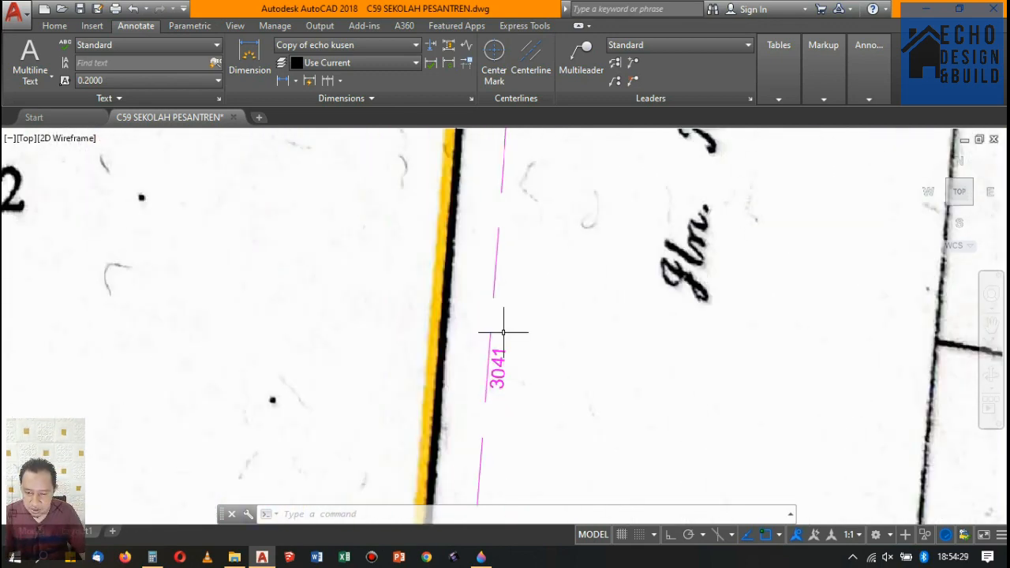
pyautogui.moveTo(500, 334)
pyautogui.mouseDown()
pyautogui.moveTo(507, 316)
pyautogui.moveTo(483, 274)
pyautogui.mouseUp()
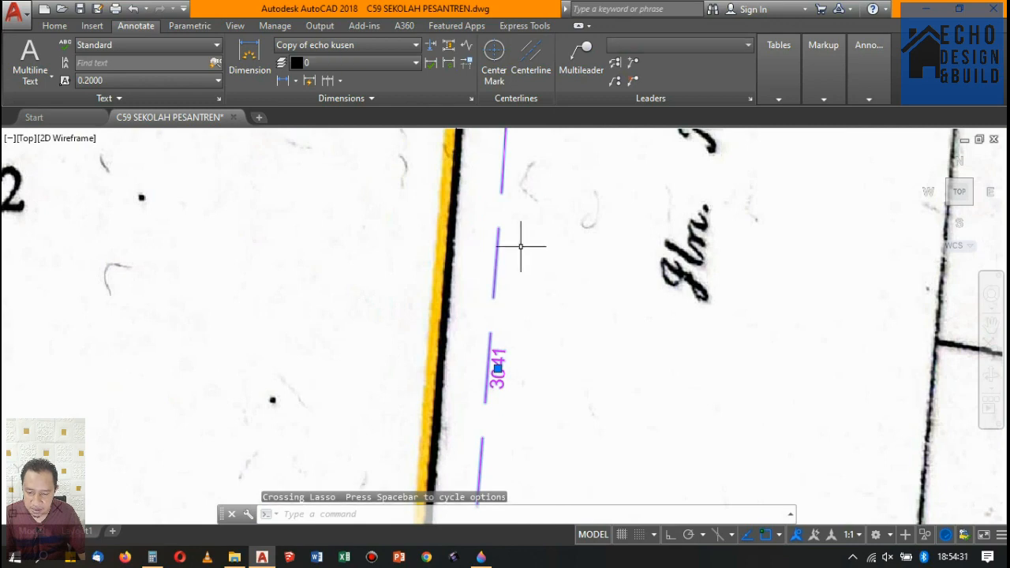
pyautogui.press('Delete')
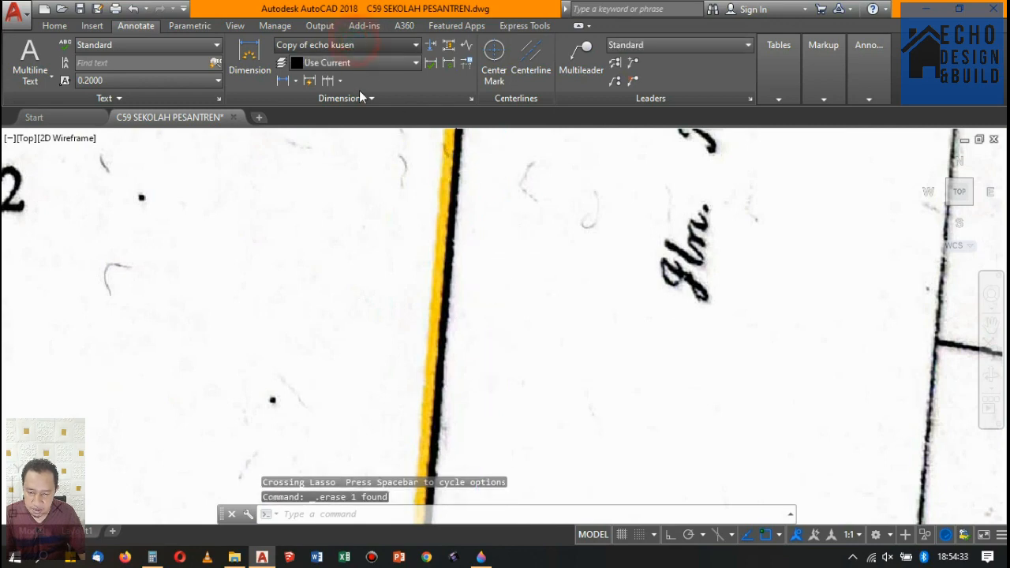
# Replace the current dimension style with ECHO1, after briefly trying ECHO2.
pyautogui.click(347, 45)
pyautogui.scroll(-1, 401, 194)
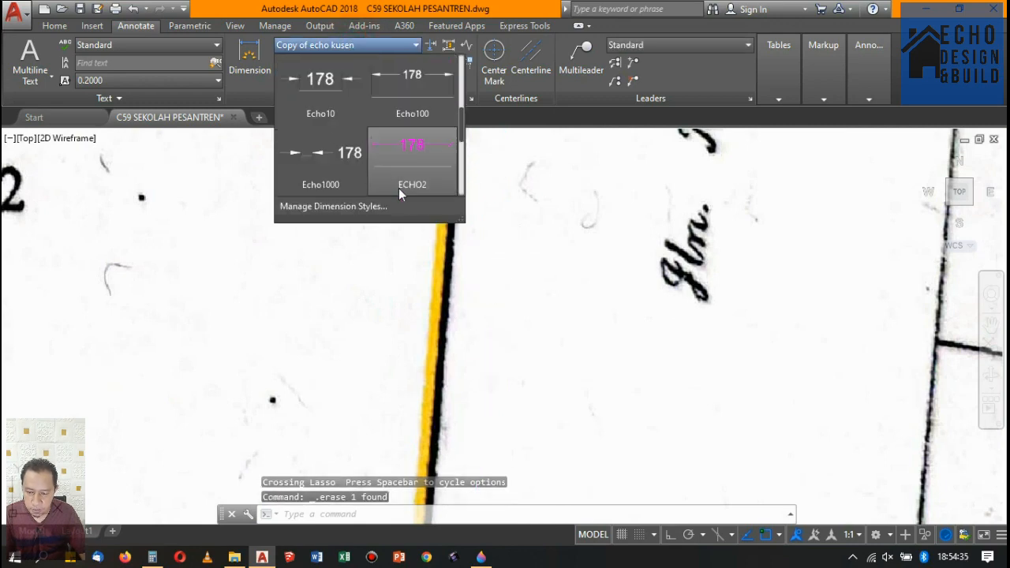
pyautogui.click(400, 190)
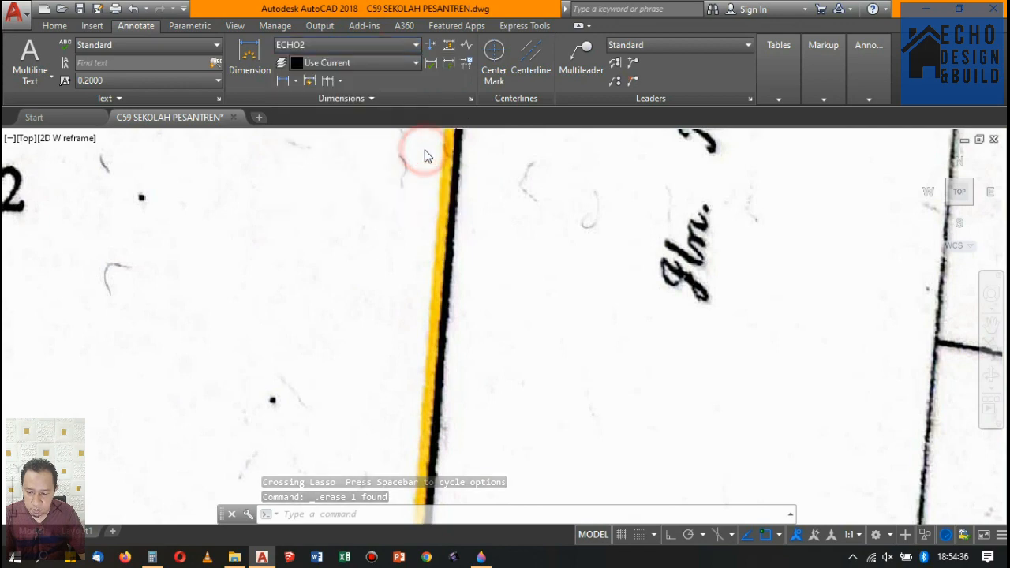
pyautogui.click(361, 44)
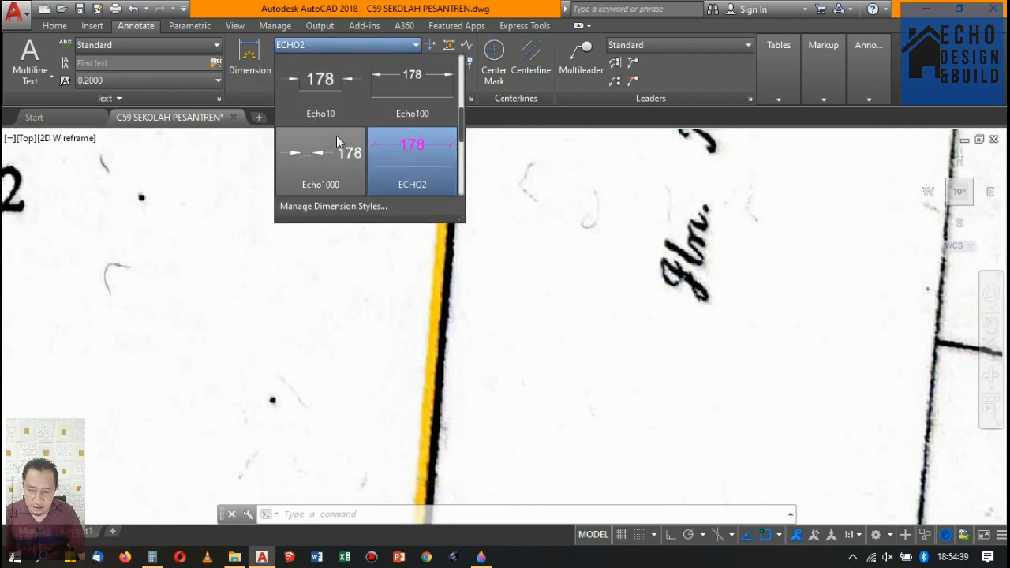
pyautogui.scroll(3, 336, 143)
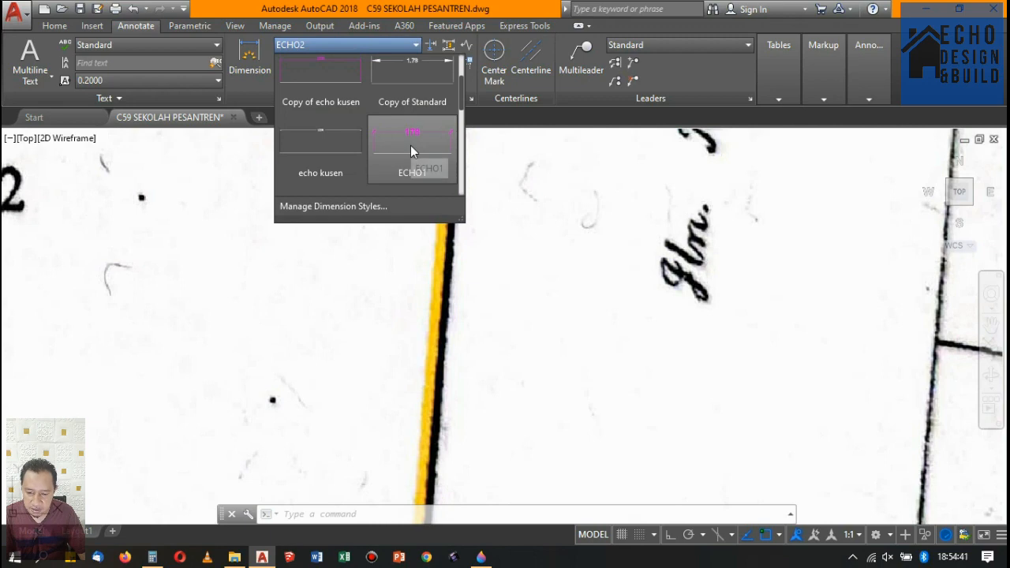
pyautogui.click(410, 149)
# Place a vertical linear dimension between the two road-side corners of plot 07372 on the scanned map and read its value.
pyautogui.scroll(-10, 503, 233)
pyautogui.scroll(5, 510, 207)
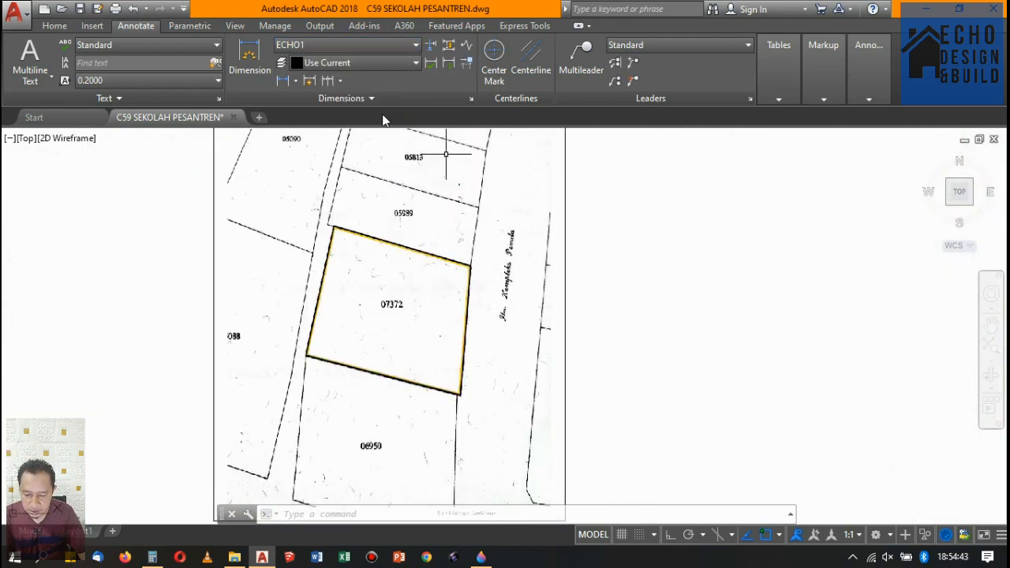
pyautogui.click(265, 65)
pyautogui.scroll(2, 473, 261)
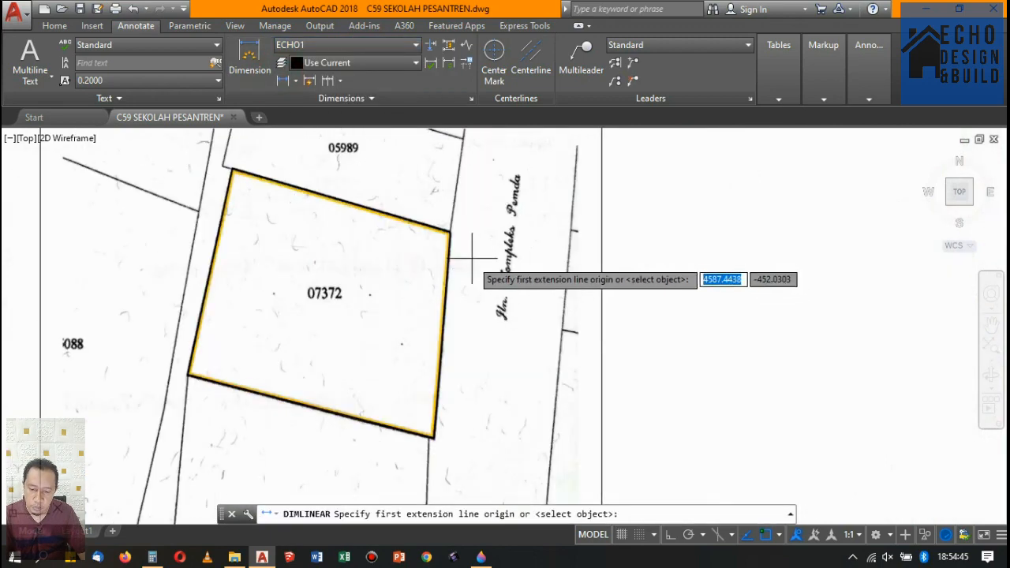
pyautogui.click(450, 231)
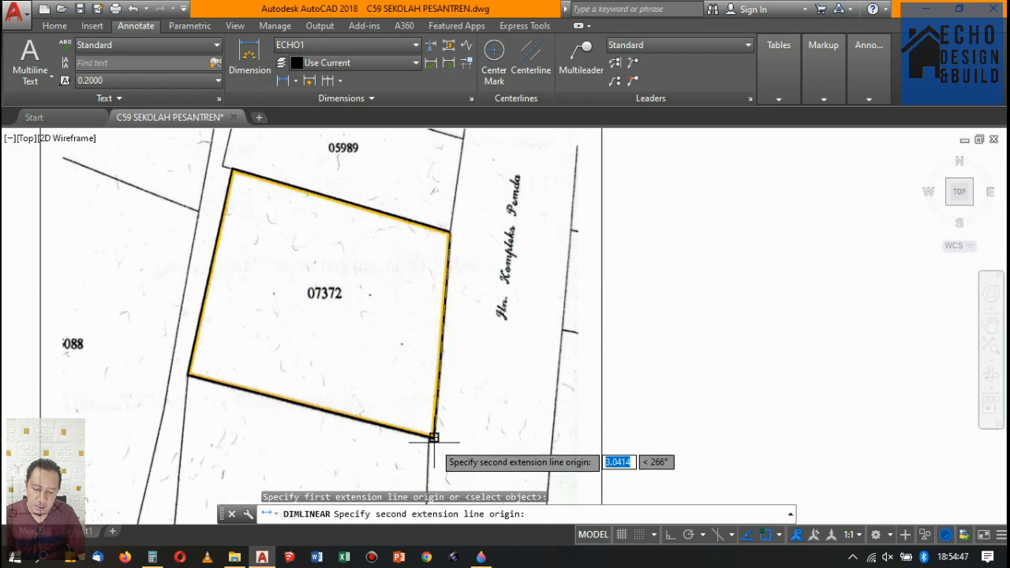
pyautogui.click(434, 438)
pyautogui.scroll(3, 469, 365)
pyautogui.click(480, 287)
pyautogui.scroll(1, 480, 286)
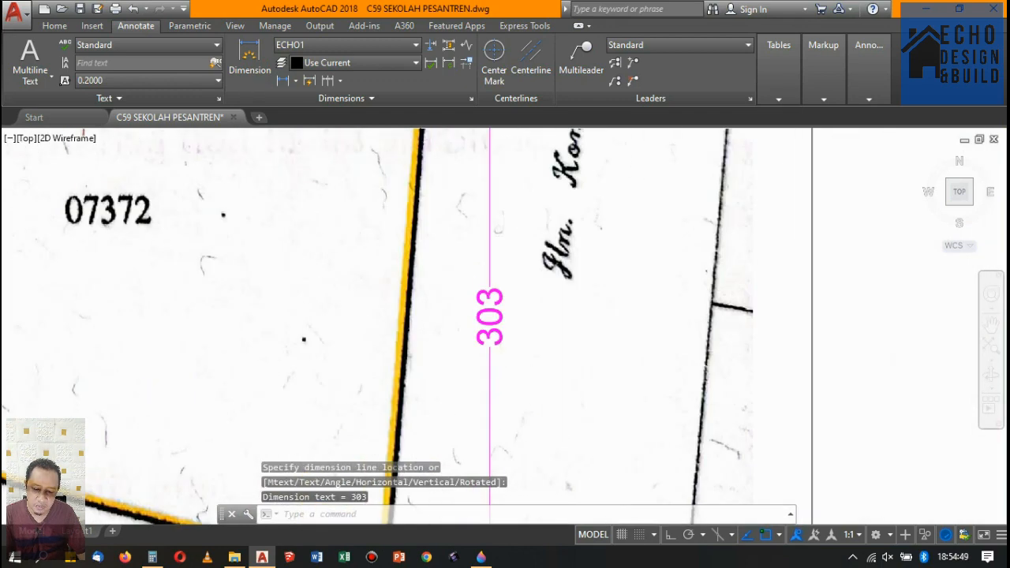
pyautogui.scroll(1, 477, 265)
pyautogui.scroll(-3, 540, 292)
pyautogui.scroll(4, 540, 286)
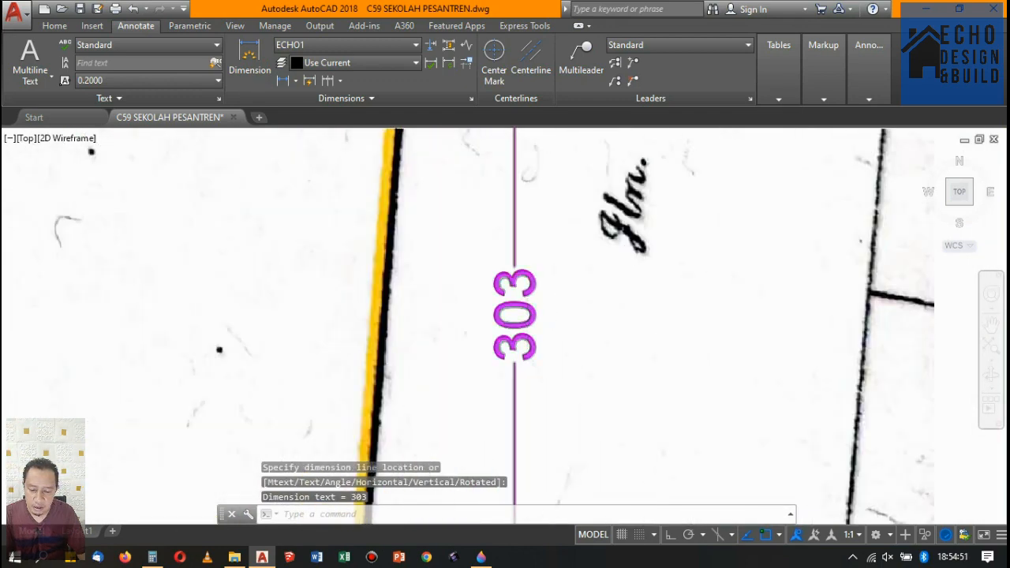
pyautogui.scroll(-1, 540, 280)
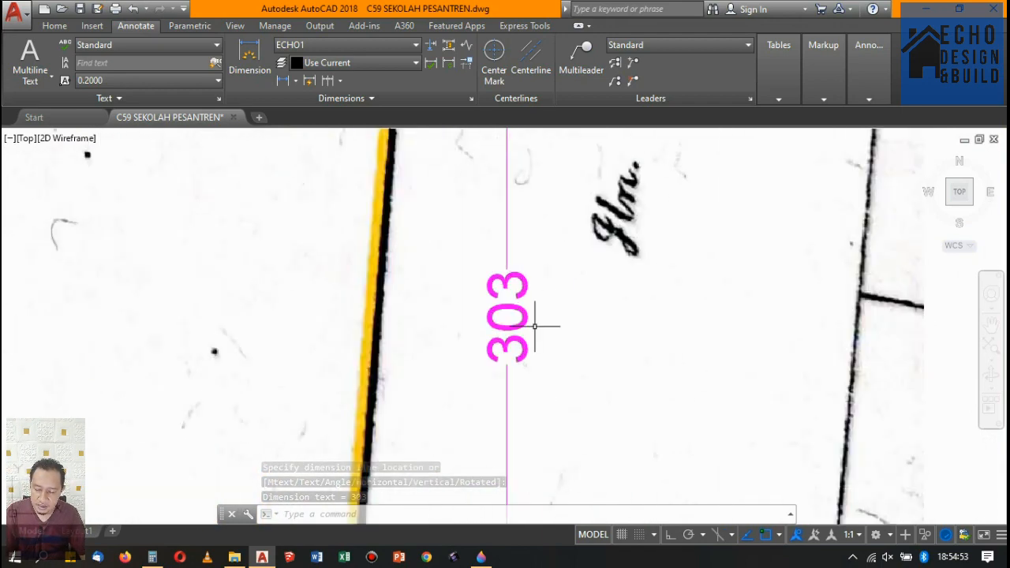
# Switch to Calculator and divide 20 by 3.03 to get a scale factor.
pyautogui.scroll(-8, 500, 316)
pyautogui.scroll(6, 500, 316)
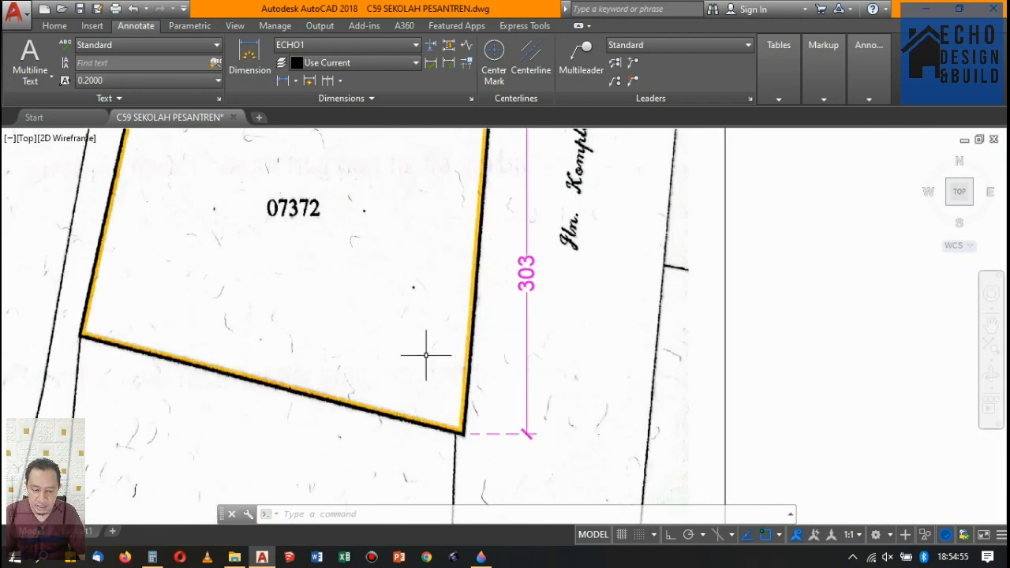
pyautogui.click(147, 559)
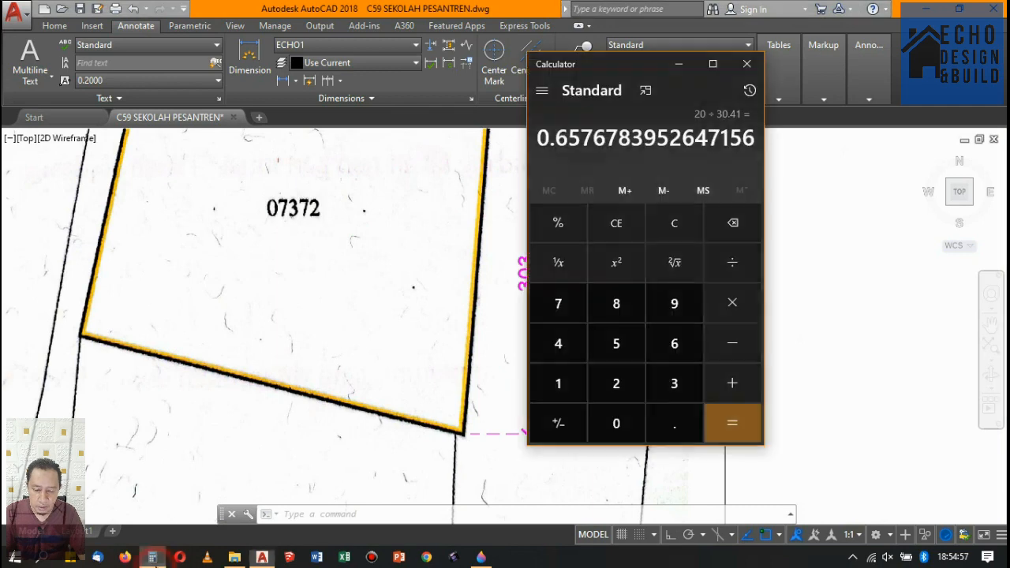
pyautogui.click(673, 228)
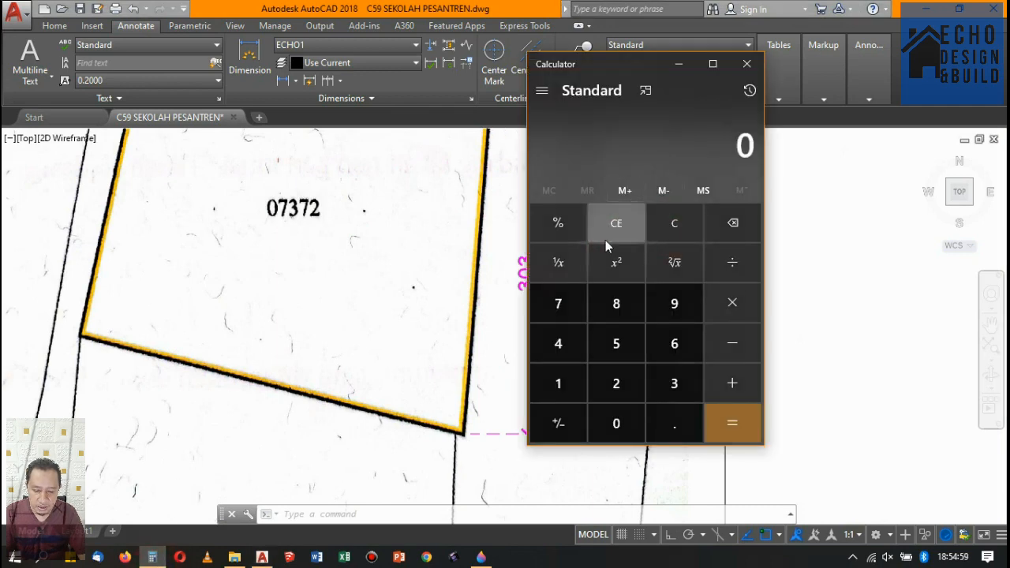
pyautogui.click(615, 390)
pyautogui.click(614, 419)
pyautogui.click(733, 262)
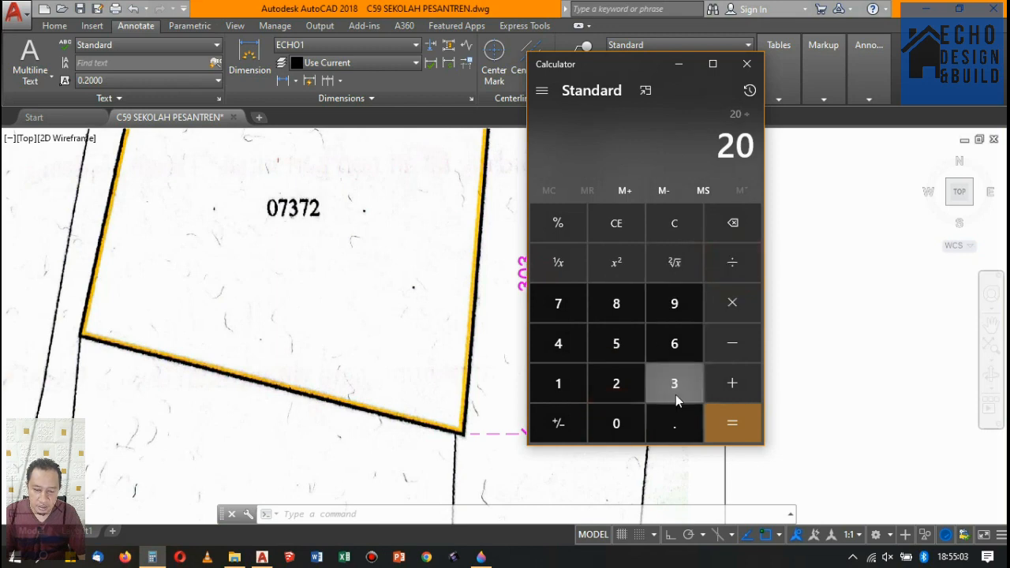
pyautogui.click(674, 430)
pyautogui.click(615, 428)
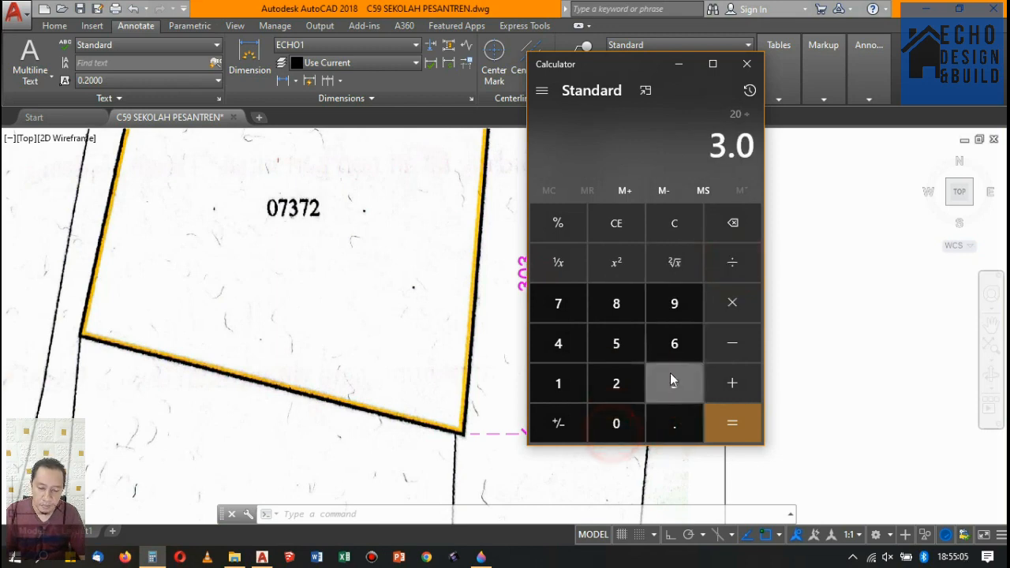
pyautogui.click(670, 385)
pyautogui.click(732, 422)
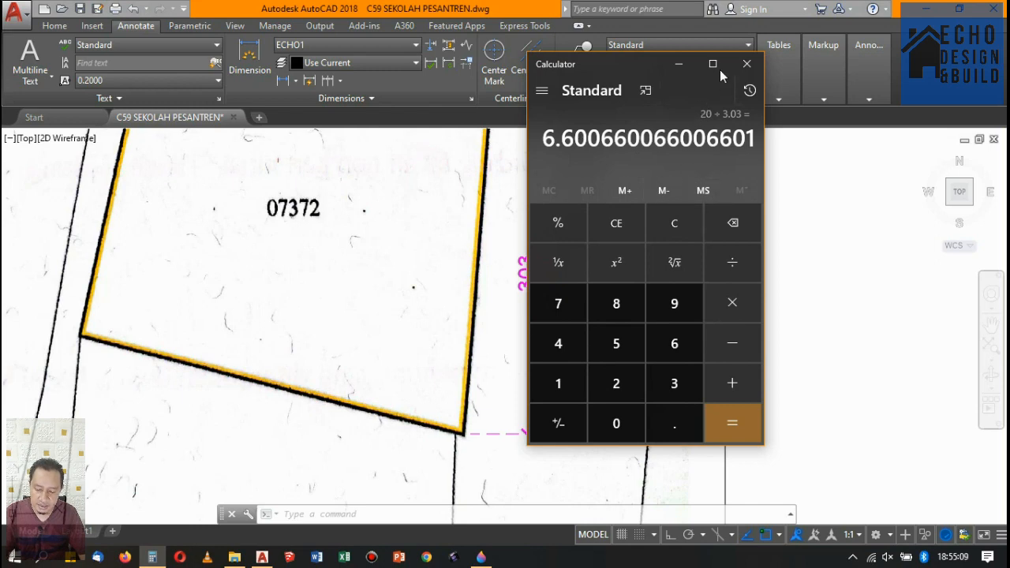
pyautogui.click(747, 64)
pyautogui.scroll(-10, 531, 293)
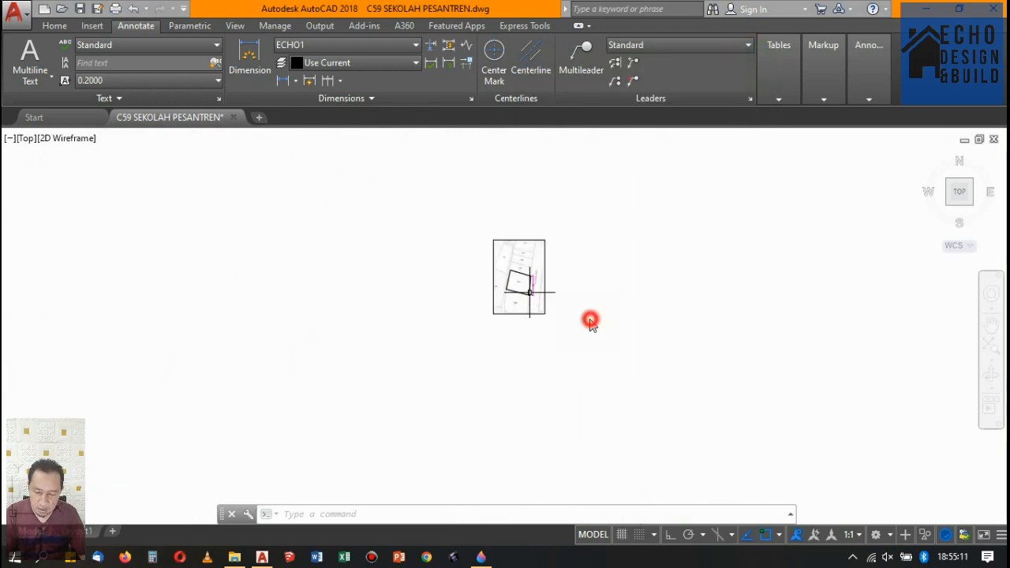
pyautogui.click(476, 214)
pyautogui.click(616, 361)
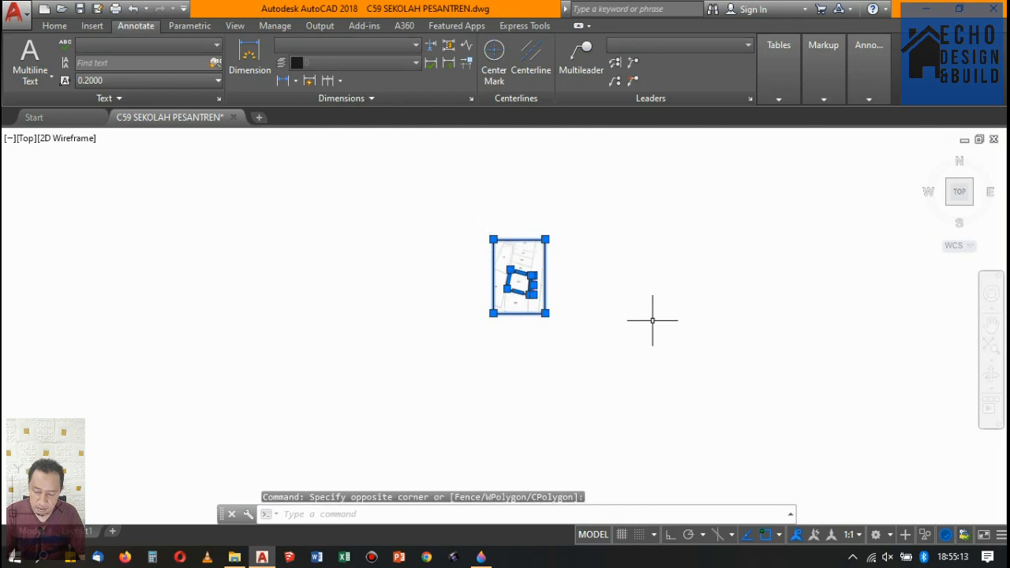
pyautogui.write('sc')
pyautogui.press('Return')
pyautogui.scroll(10, 525, 314)
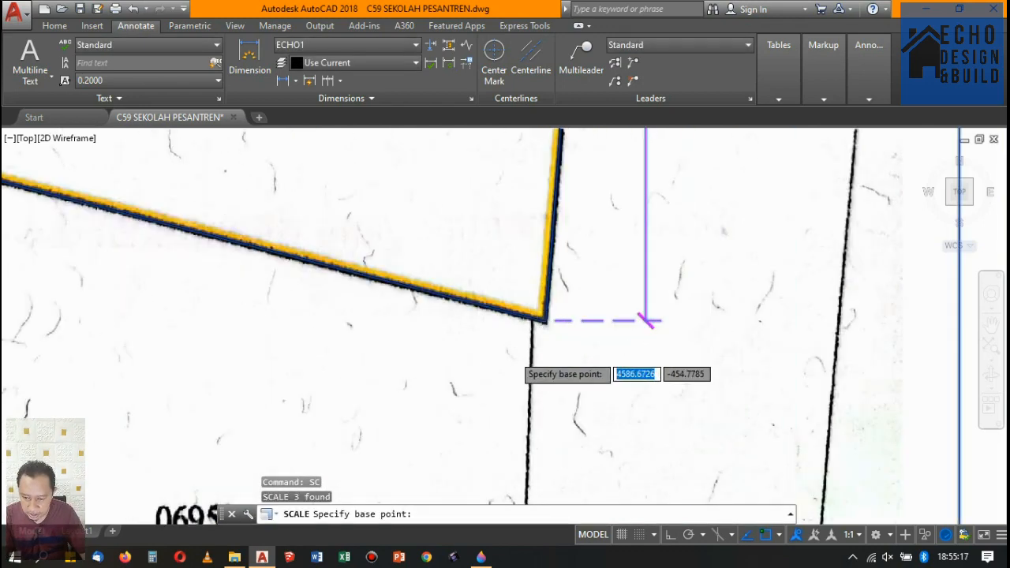
pyautogui.scroll(-10, 548, 292)
pyautogui.press('Escape')
# Replace the vertical linear dimension with an aligned dimension along plot 07372's road-side edge.
pyautogui.press('Delete')
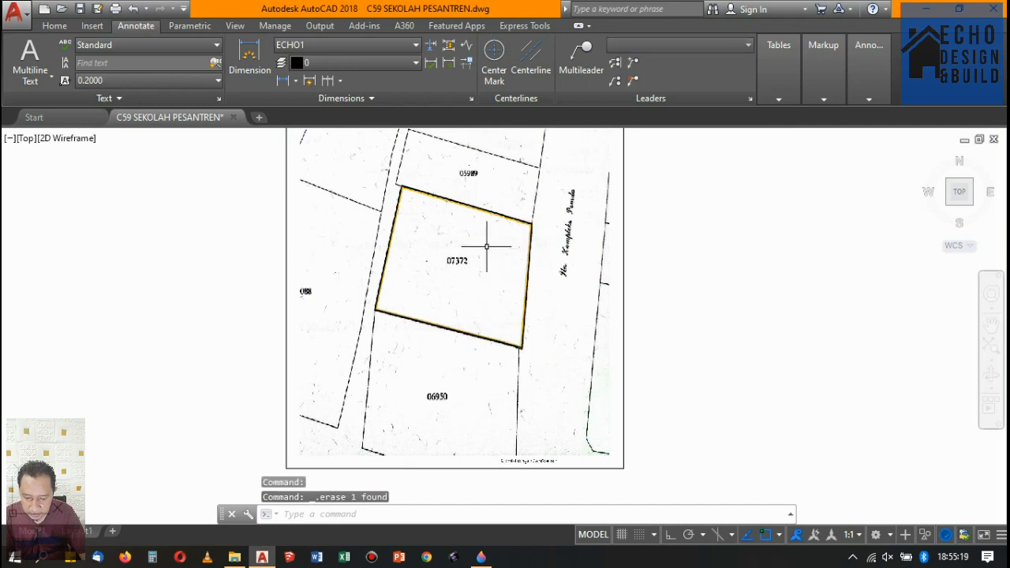
pyautogui.click(297, 82)
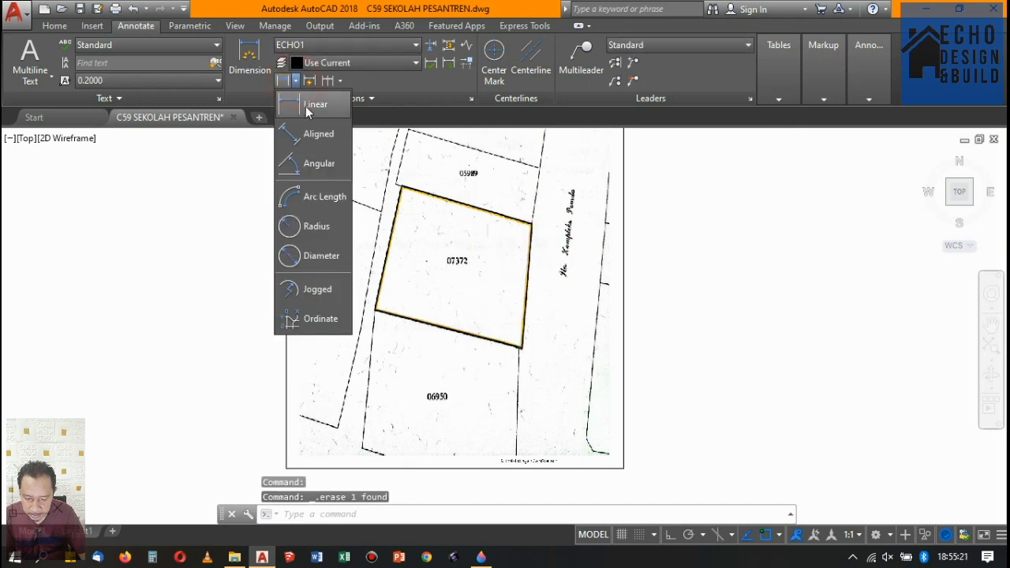
pyautogui.click(312, 133)
pyautogui.scroll(2, 556, 243)
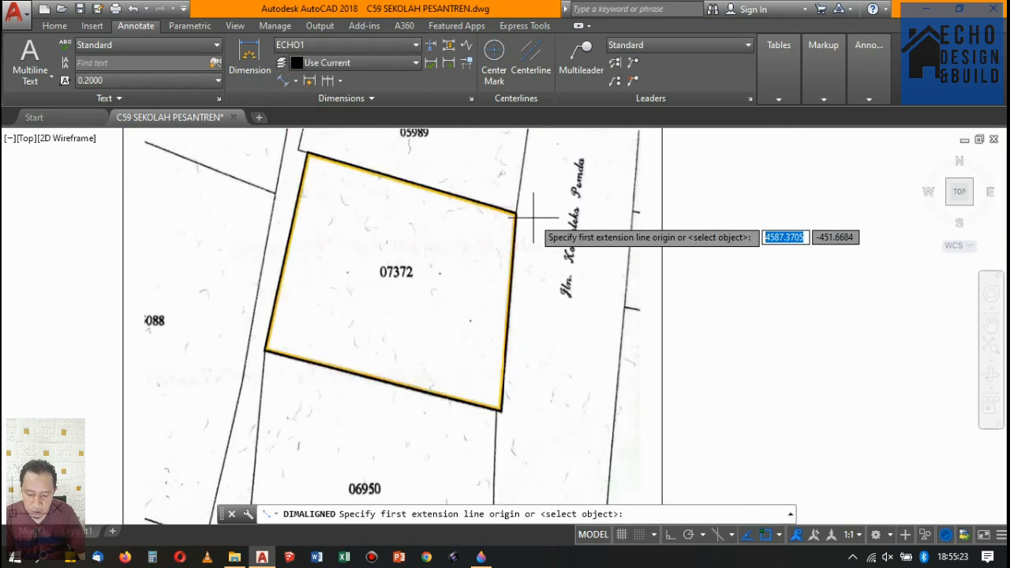
pyautogui.click(516, 212)
pyautogui.click(500, 410)
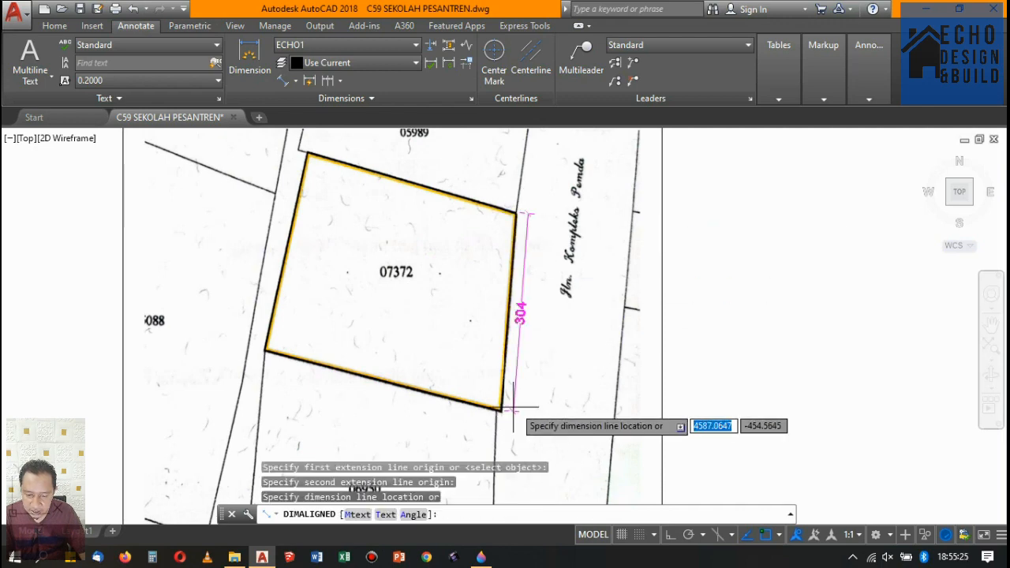
pyautogui.scroll(4, 521, 315)
pyautogui.click(527, 316)
pyautogui.scroll(-2, 528, 316)
pyautogui.scroll(-2, 573, 262)
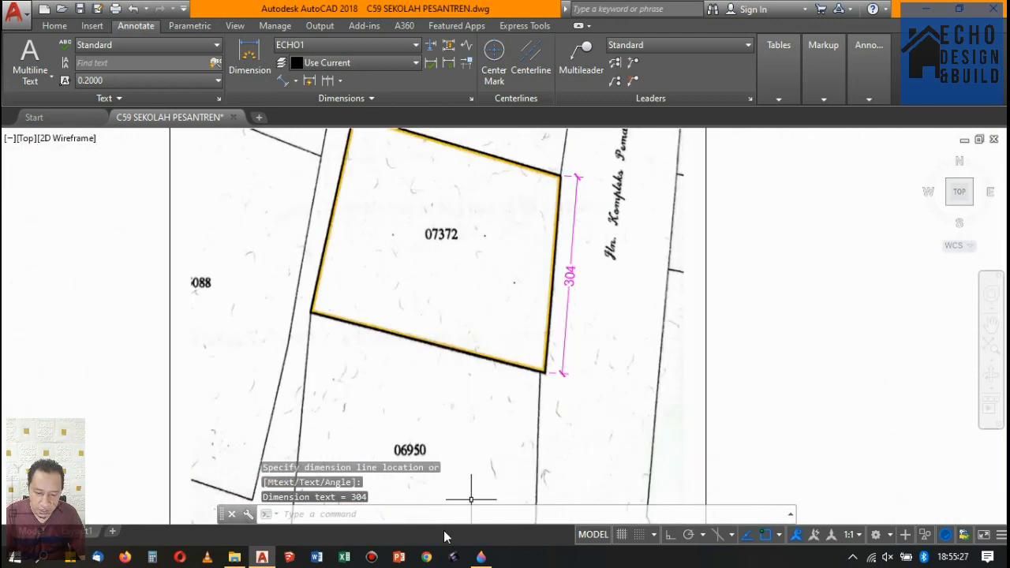
# Switch to Calculator and divide 20 by 3.04 to get the scale factor, then return to the drawing.
pyautogui.click(154, 557)
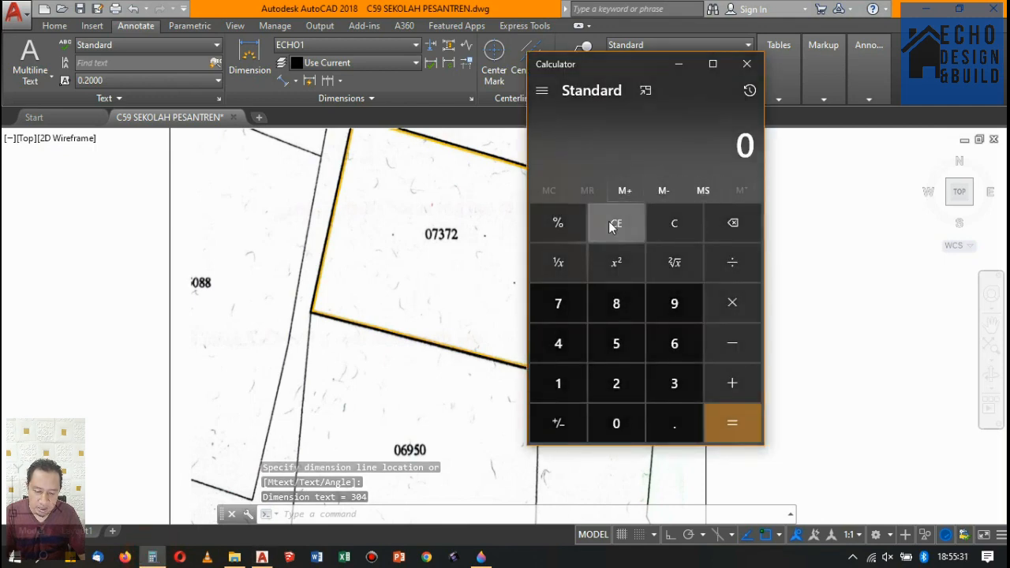
pyautogui.click(671, 222)
pyautogui.click(622, 392)
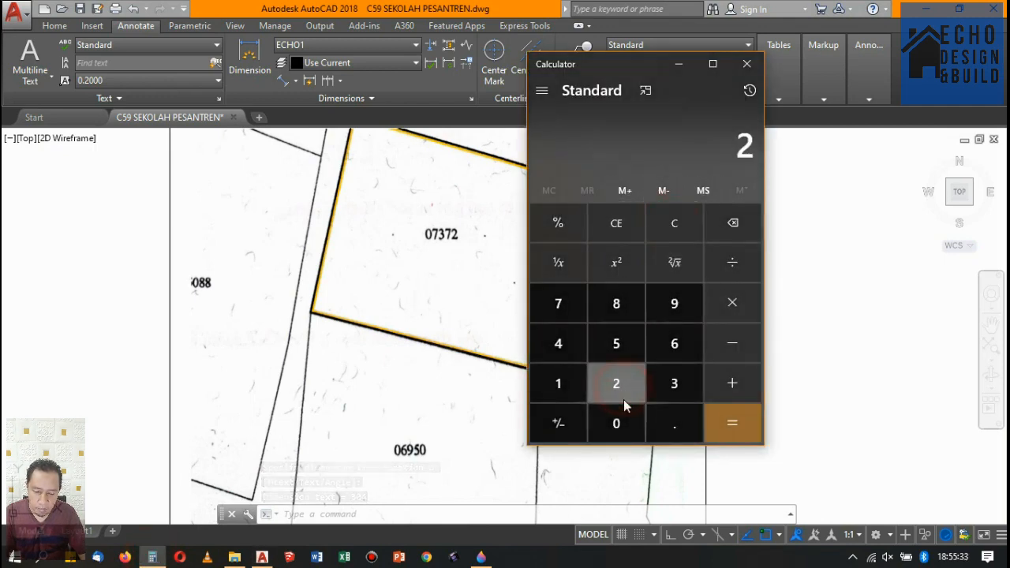
pyautogui.click(615, 422)
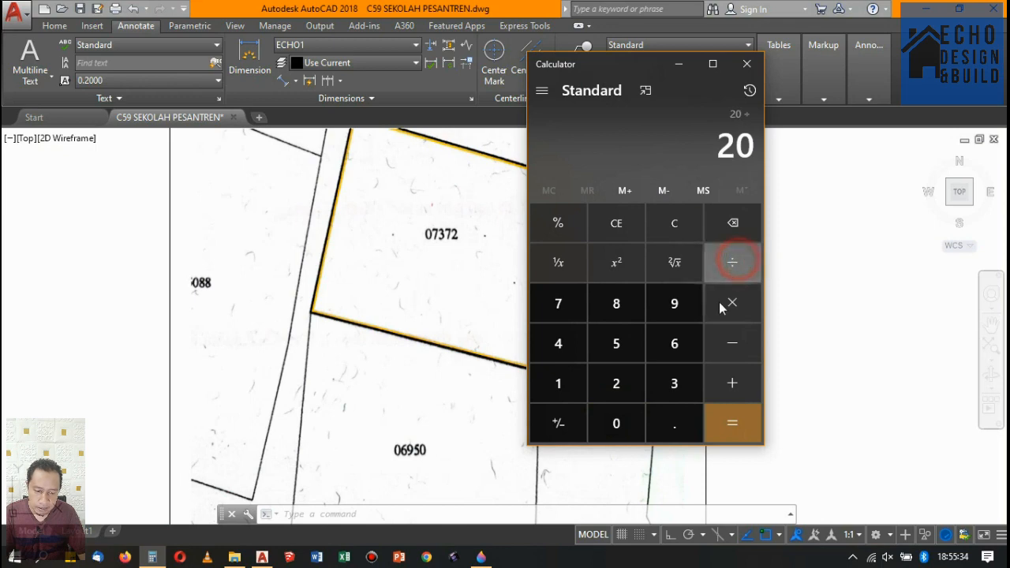
pyautogui.click(675, 384)
pyautogui.click(672, 424)
pyautogui.click(604, 430)
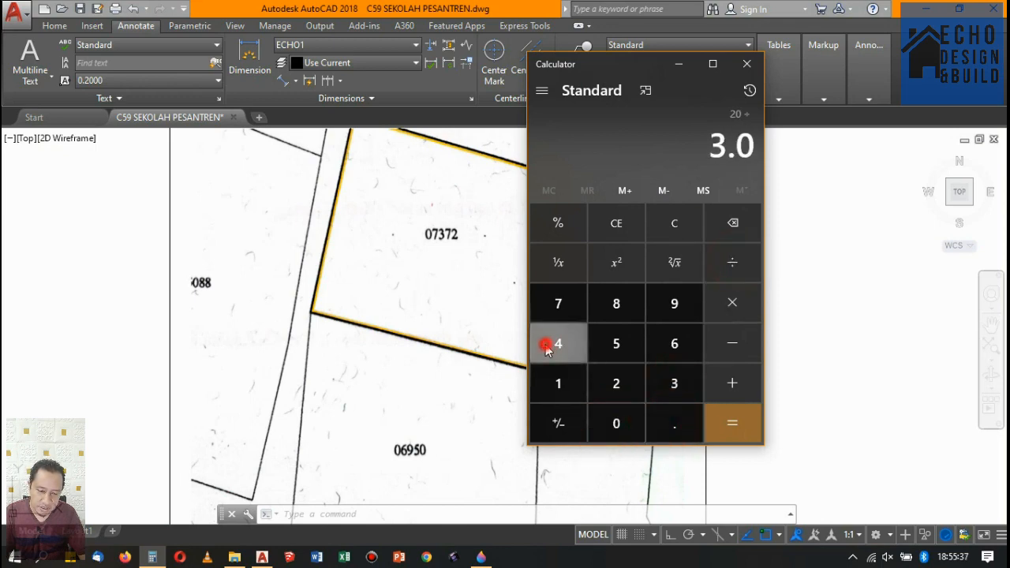
pyautogui.click(555, 340)
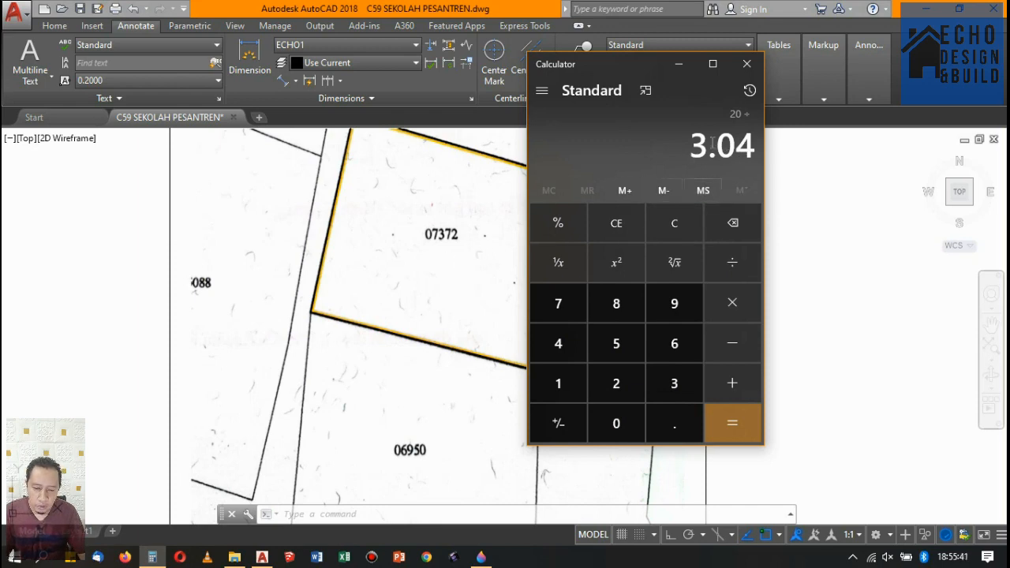
pyautogui.click(742, 422)
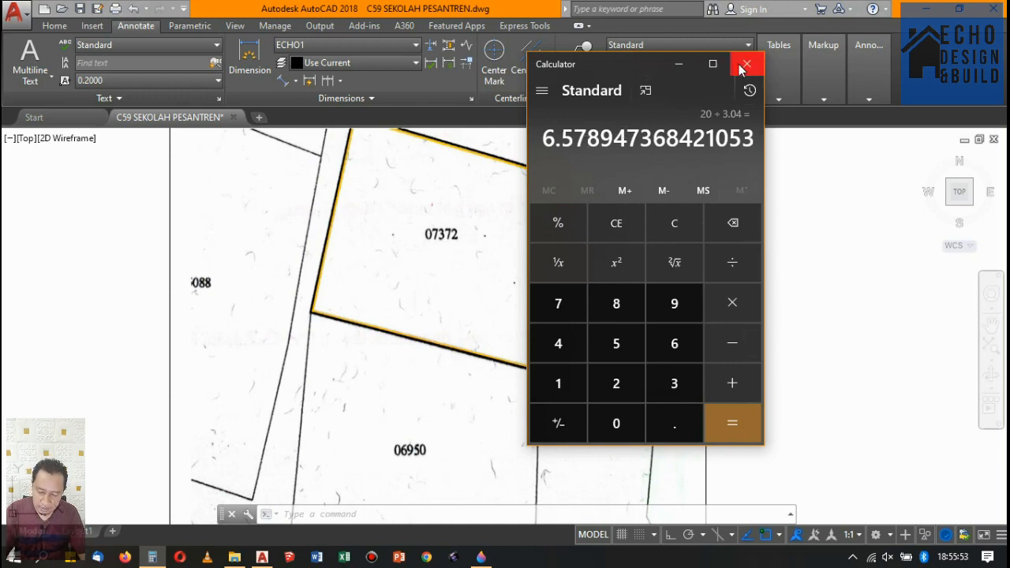
pyautogui.click(482, 278)
# Scale the scanned map, traced plot 07372 and its aligned dimension by 6.5789 about the plot's lower road-side corner.
pyautogui.scroll(-4, 498, 253)
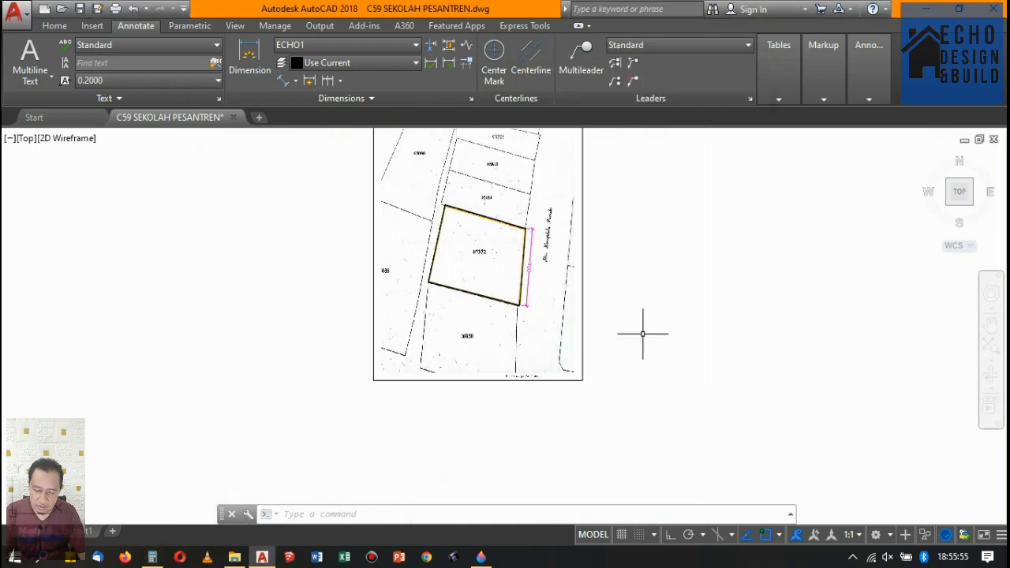
pyautogui.click(643, 337)
pyautogui.click(440, 239)
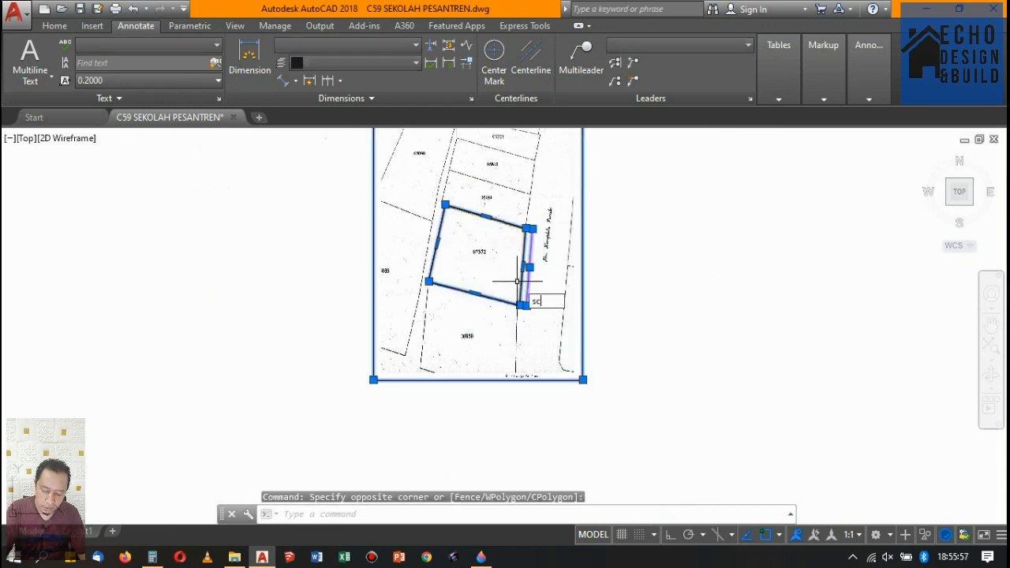
pyautogui.press('Return')
pyautogui.click(519, 304)
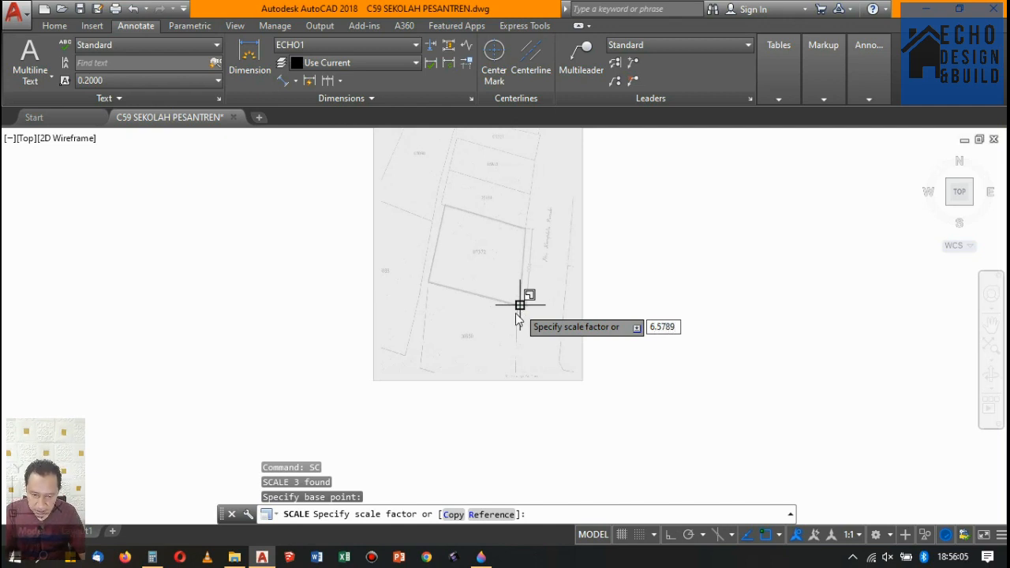
pyautogui.write('6.5789')
pyautogui.press('Return')
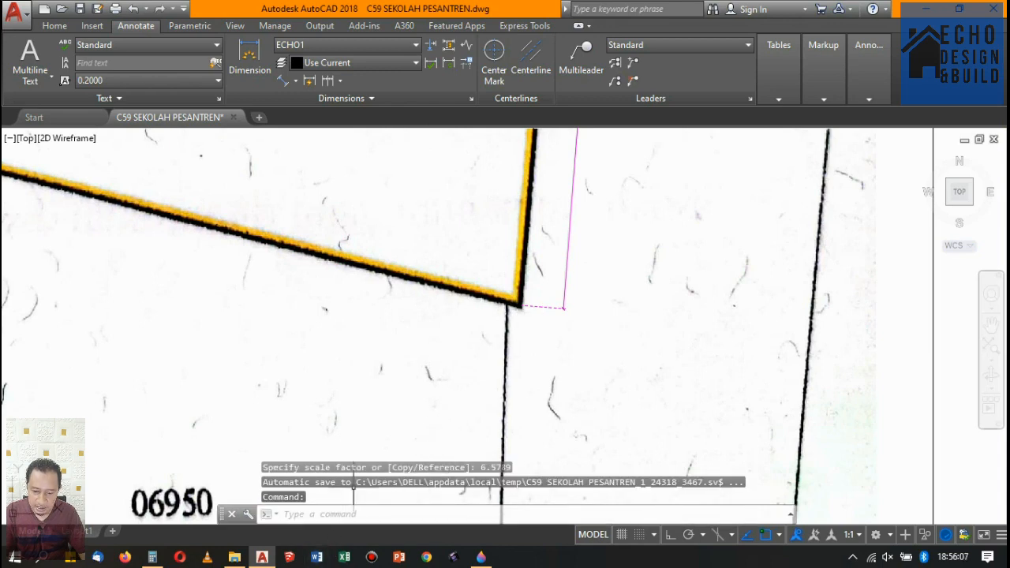
# Check the calculated scale factor in Calculator and read the aligned dimension along the rescaled plot's road-side edge.
pyautogui.click(152, 558)
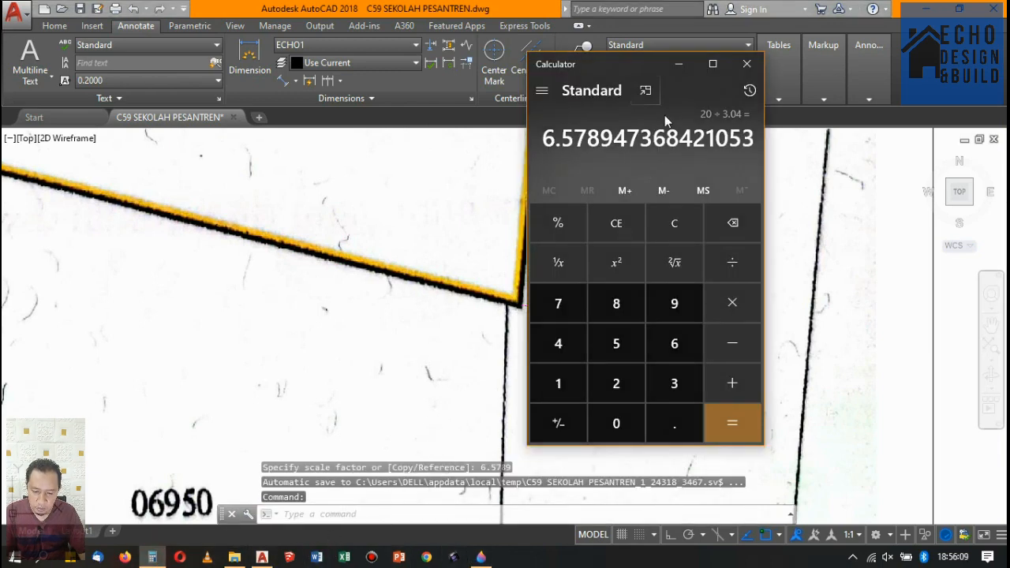
pyautogui.click(472, 260)
pyautogui.scroll(-1, 473, 260)
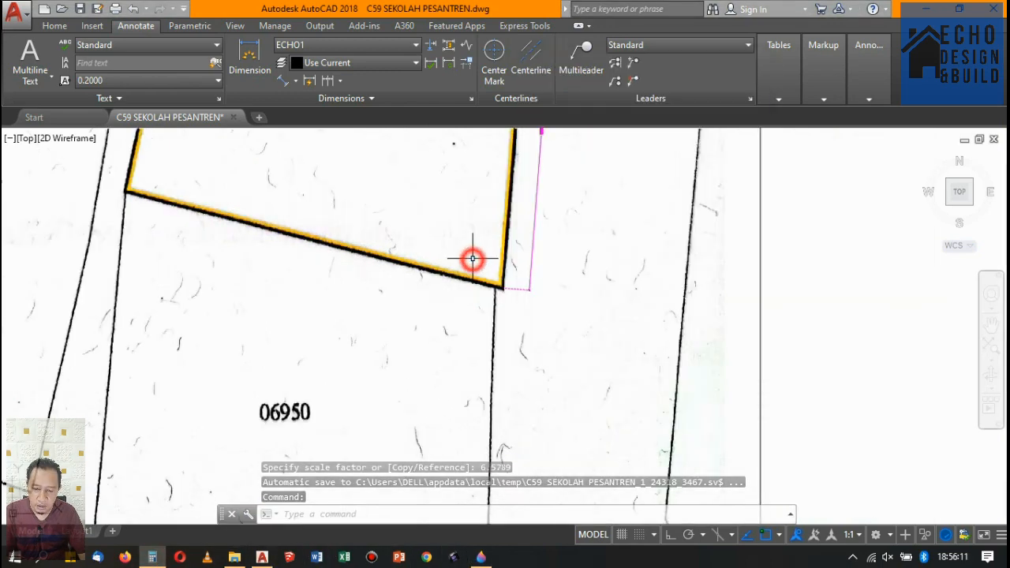
pyautogui.scroll(-2, 534, 256)
pyautogui.scroll(2, 536, 203)
pyautogui.scroll(4, 533, 213)
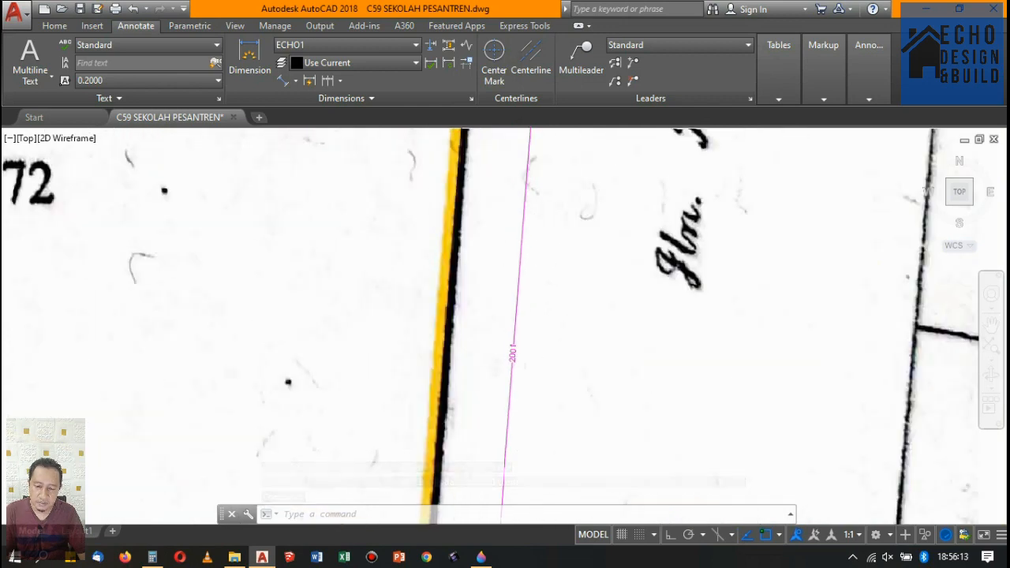
pyautogui.scroll(-2, 508, 285)
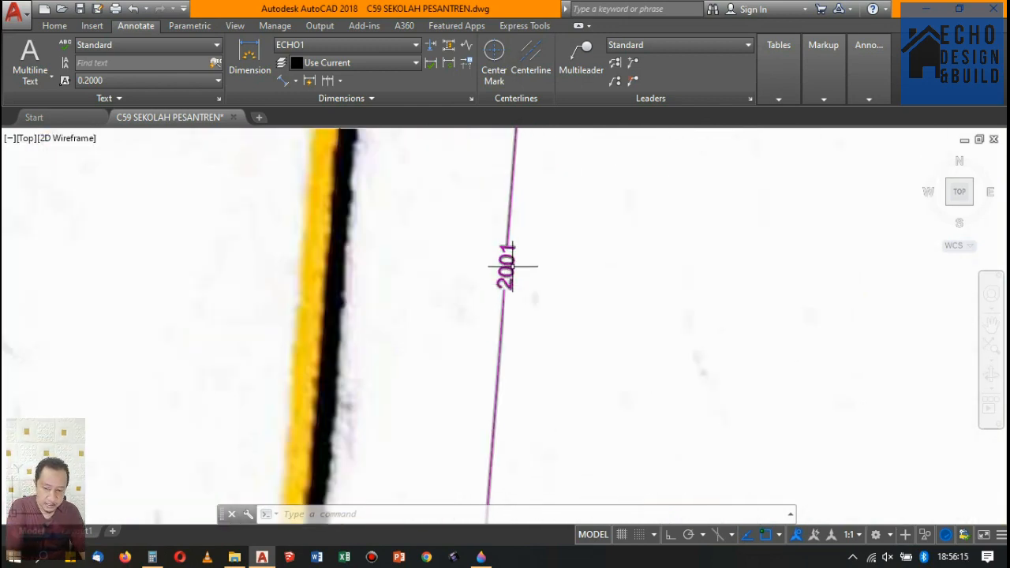
pyautogui.scroll(-4, 521, 237)
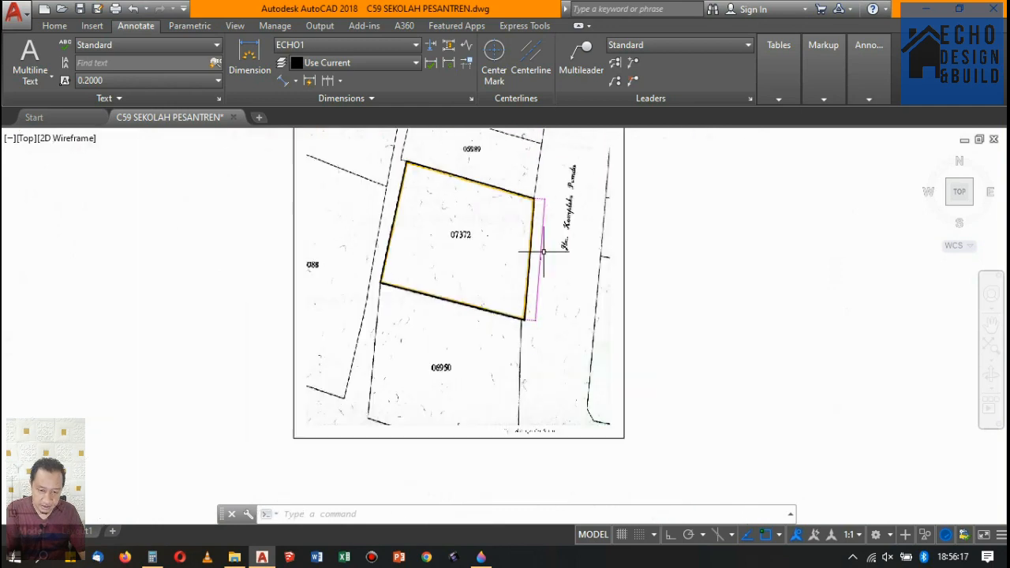
# Move the scanned map image horizontally off traced plot 07372, toward the column of drawing sheets.
pyautogui.click(663, 197)
pyautogui.click(613, 187)
pyautogui.scroll(-5, 687, 229)
pyautogui.write('m')
pyautogui.press('Return')
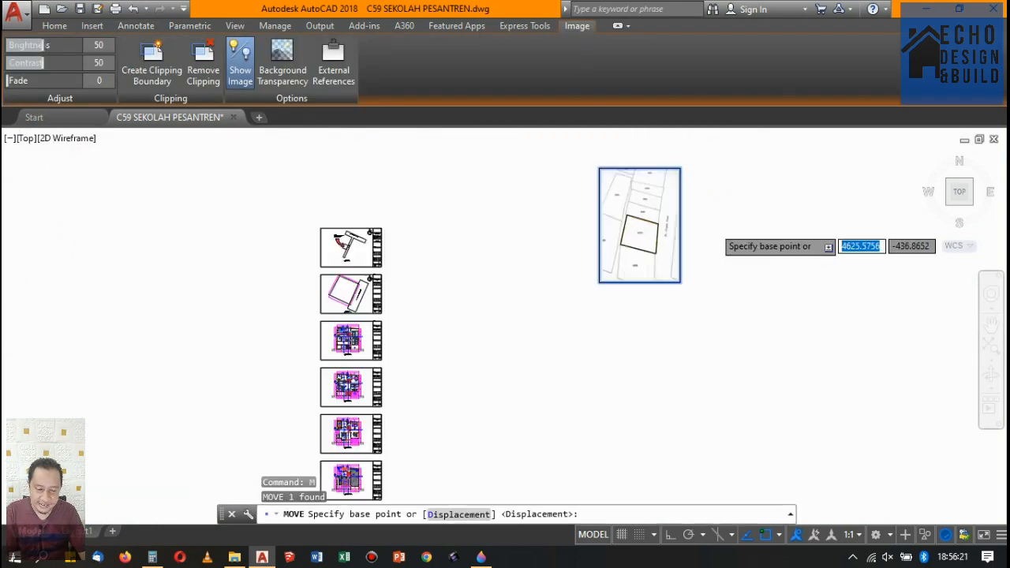
pyautogui.scroll(-2, 712, 227)
pyautogui.click(706, 284)
pyautogui.click(629, 288)
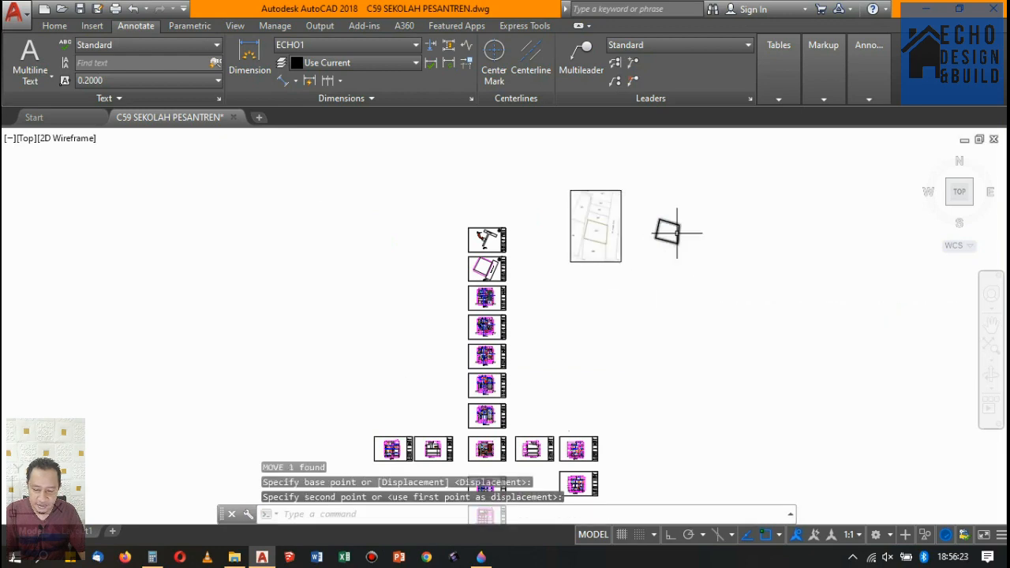
# Copy the frame and title block of location sheet 01 to the empty area beyond traced plot 07372.
pyautogui.scroll(9, 676, 233)
pyautogui.scroll(-9, 652, 169)
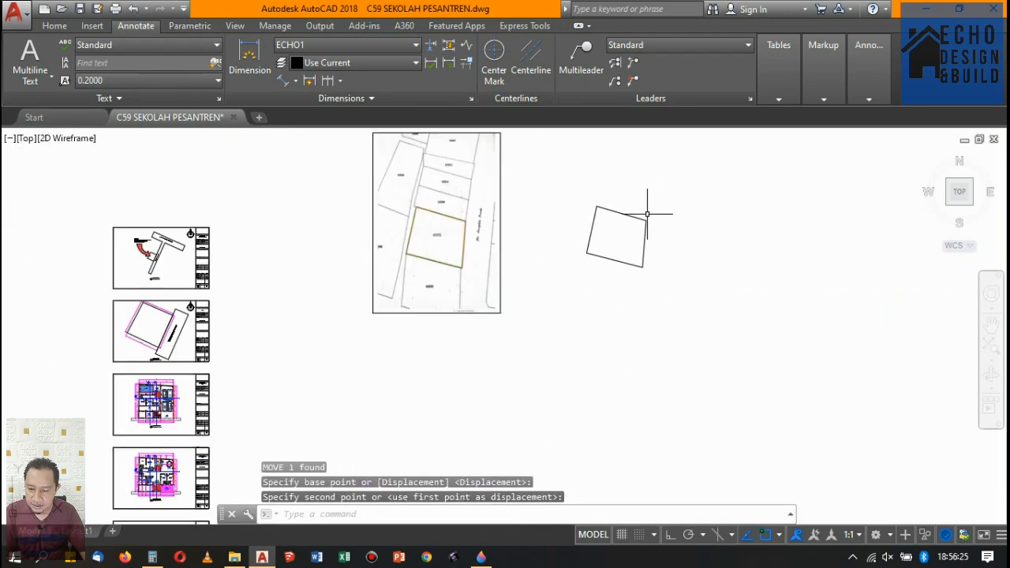
pyautogui.scroll(6, 474, 262)
pyautogui.scroll(4, 395, 332)
pyautogui.click(395, 354)
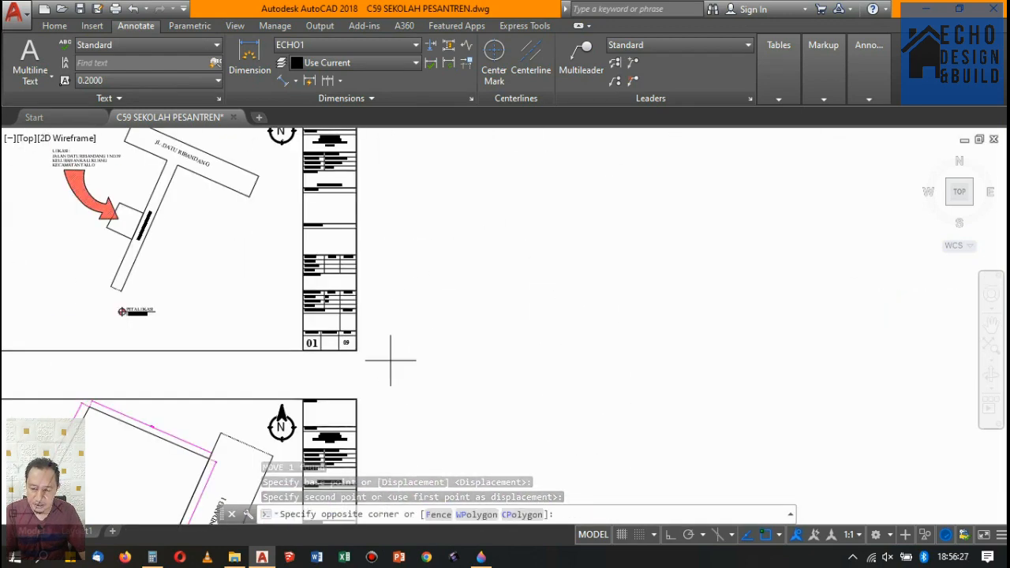
pyautogui.click(307, 281)
pyautogui.click(54, 26)
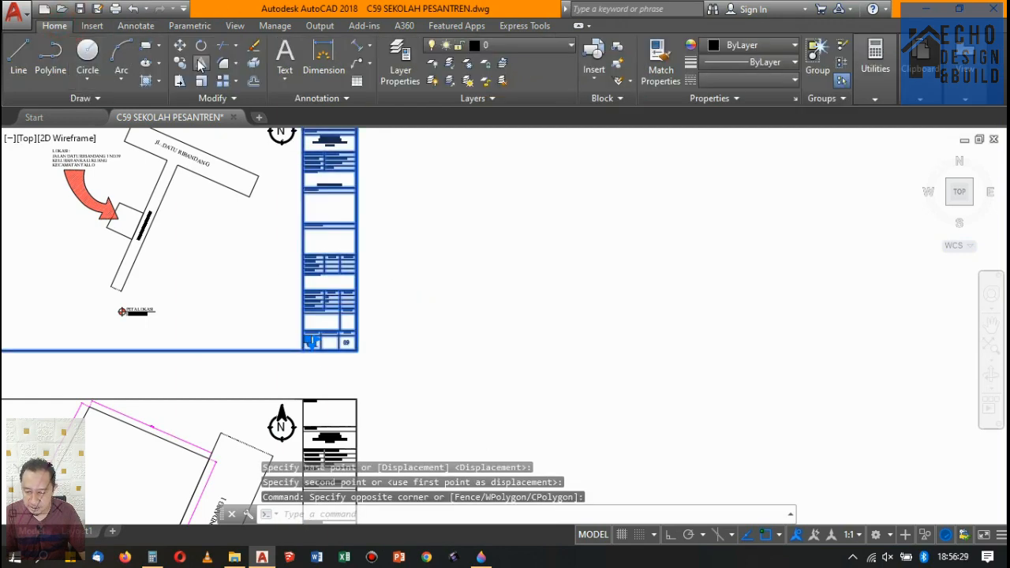
pyautogui.click(402, 220)
pyautogui.scroll(-9, 201, 310)
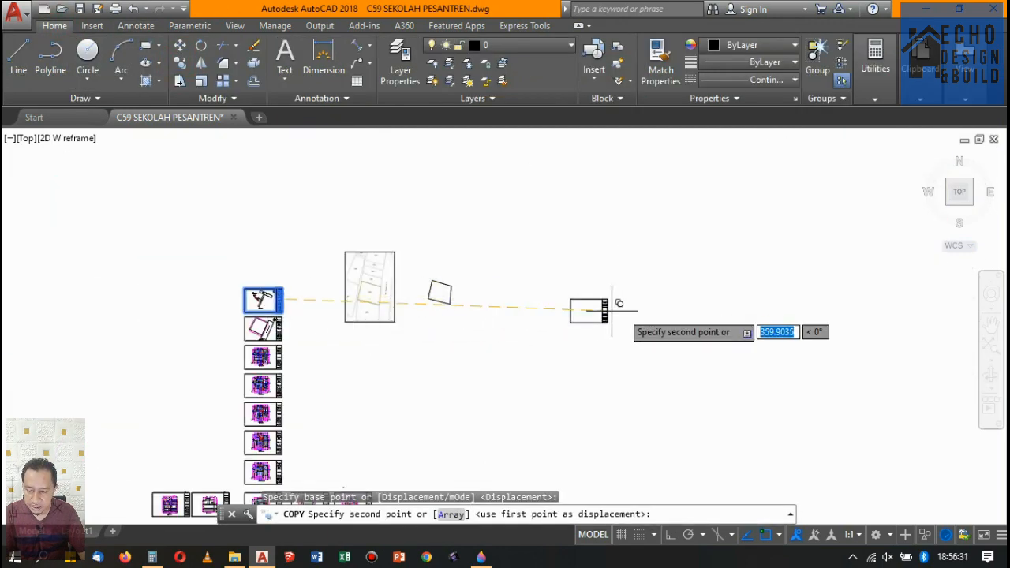
pyautogui.scroll(4, 559, 316)
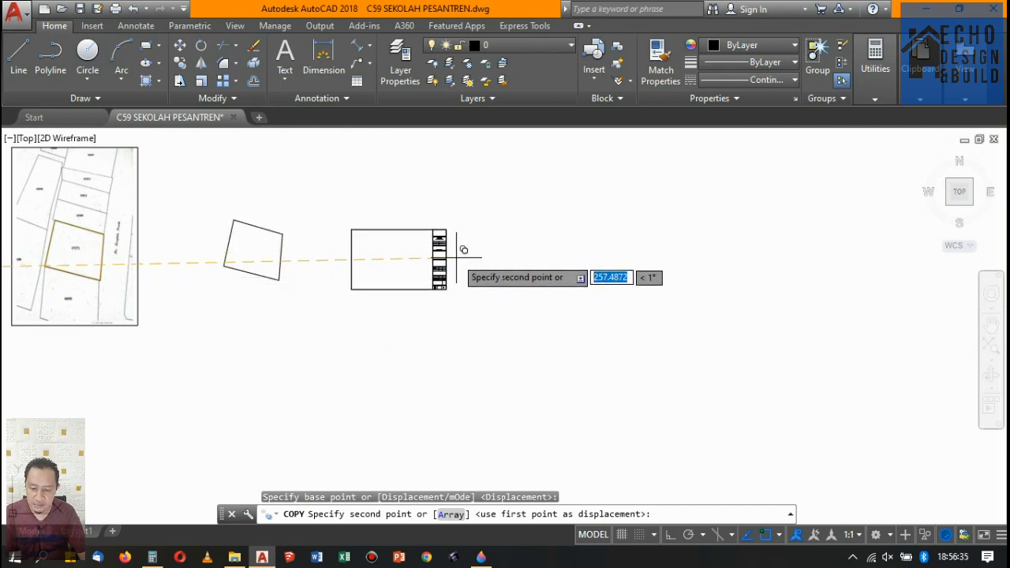
pyautogui.click(463, 250)
pyautogui.press('Escape')
pyautogui.scroll(4, 442, 285)
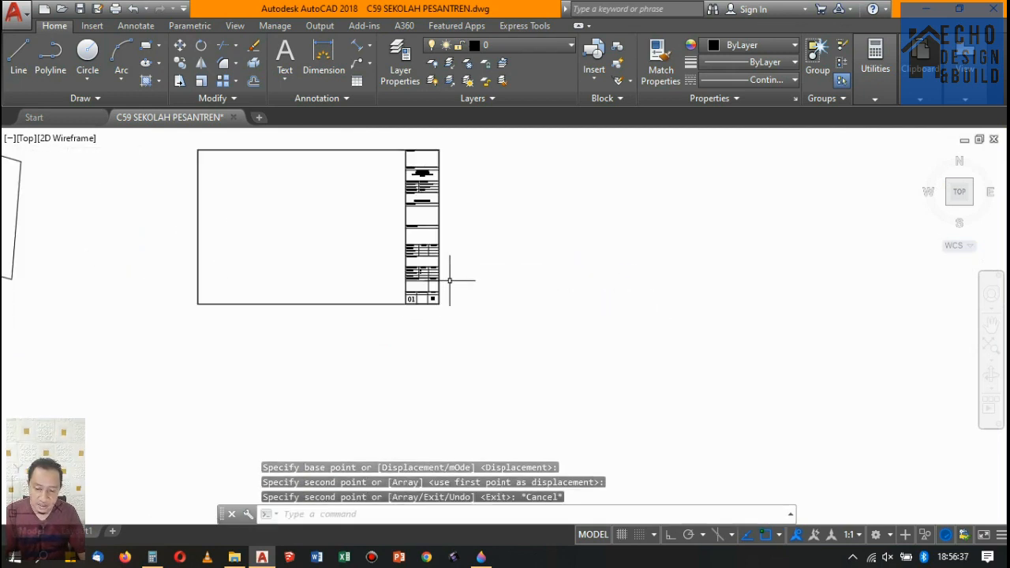
# Move the copied sheet frame and its sheet number farther away from traced plot 07372.
pyautogui.scroll(-5, 413, 301)
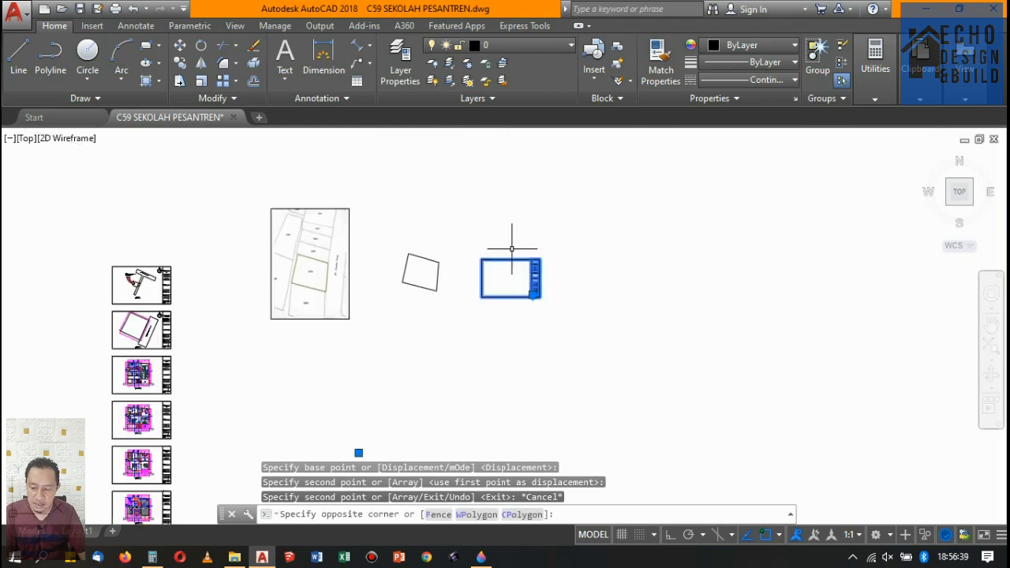
pyautogui.click(512, 249)
pyautogui.write('m')
pyautogui.press('Return')
pyautogui.click(584, 271)
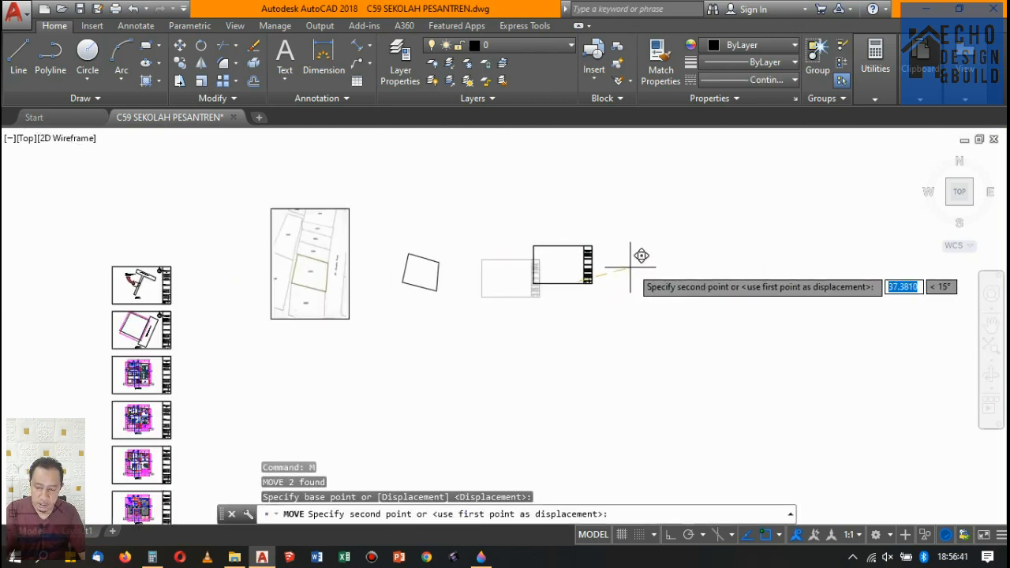
# Move the scanned land map image to the clear space above the column of drawing sheets.
pyautogui.click(364, 336)
pyautogui.click(311, 223)
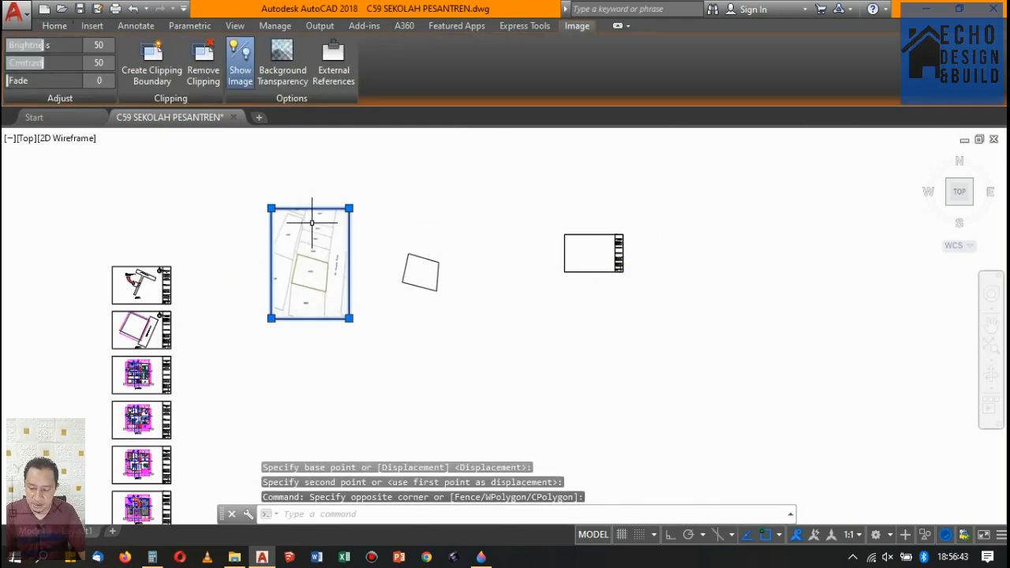
pyautogui.write('m')
pyautogui.press('Return')
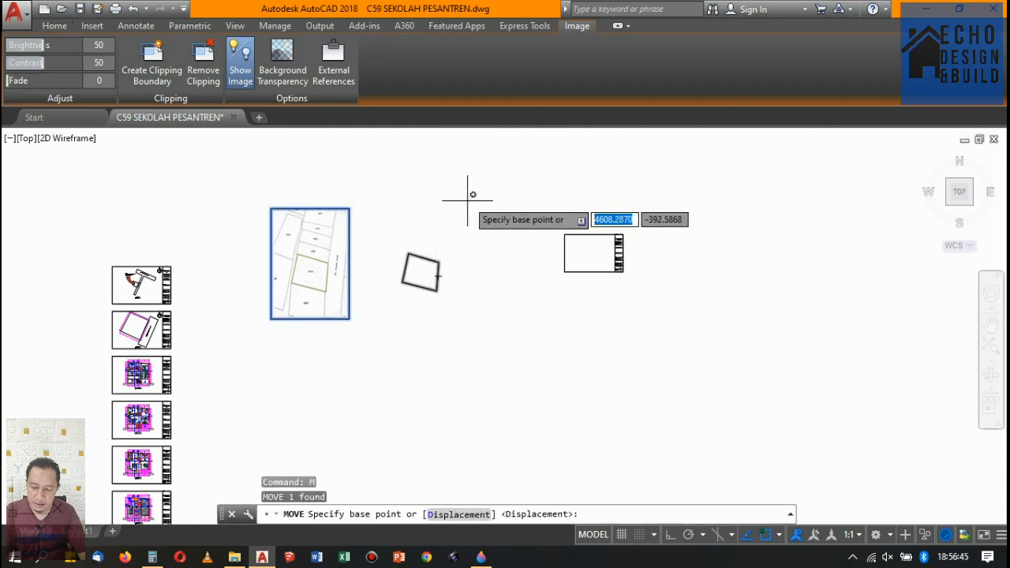
pyautogui.click(469, 196)
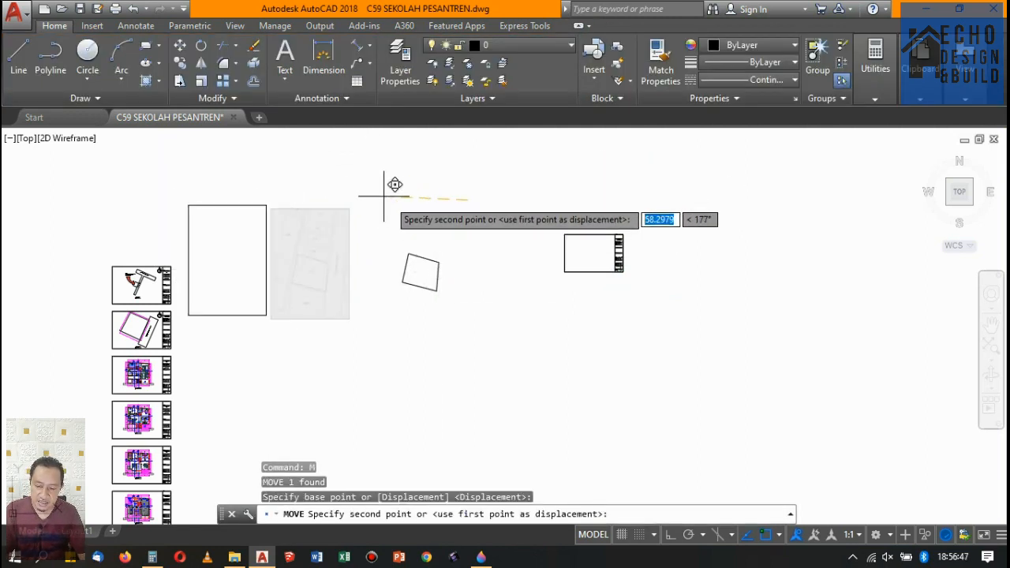
pyautogui.scroll(-4, 379, 185)
pyautogui.click(372, 164)
# Compare the size of traced plot 07372 with the copied blank sheet frame.
pyautogui.scroll(6, 423, 230)
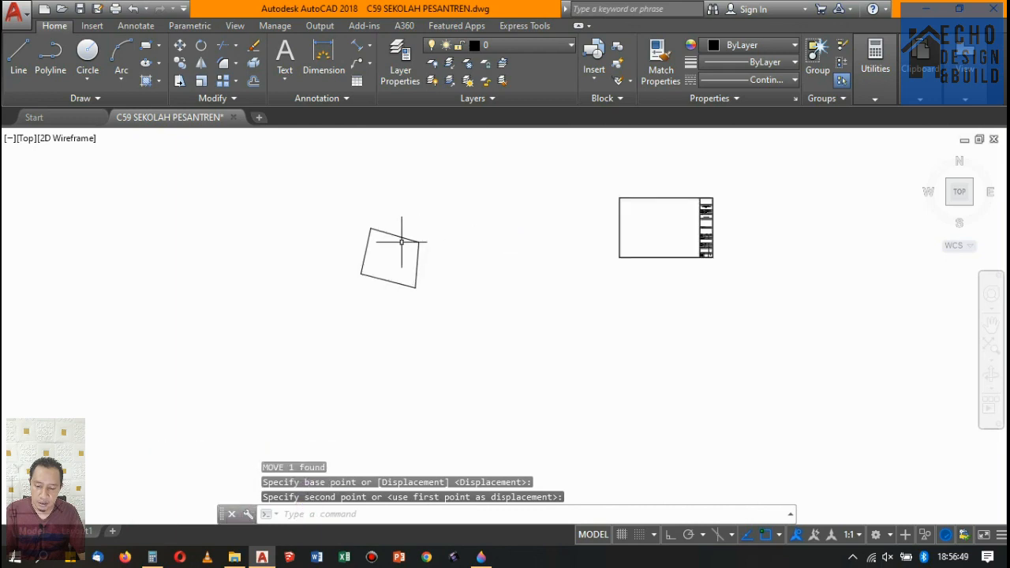
pyautogui.moveTo(820, 276); pyautogui.dragTo(586, 245, button='middle')
pyautogui.scroll(2, 586, 245)
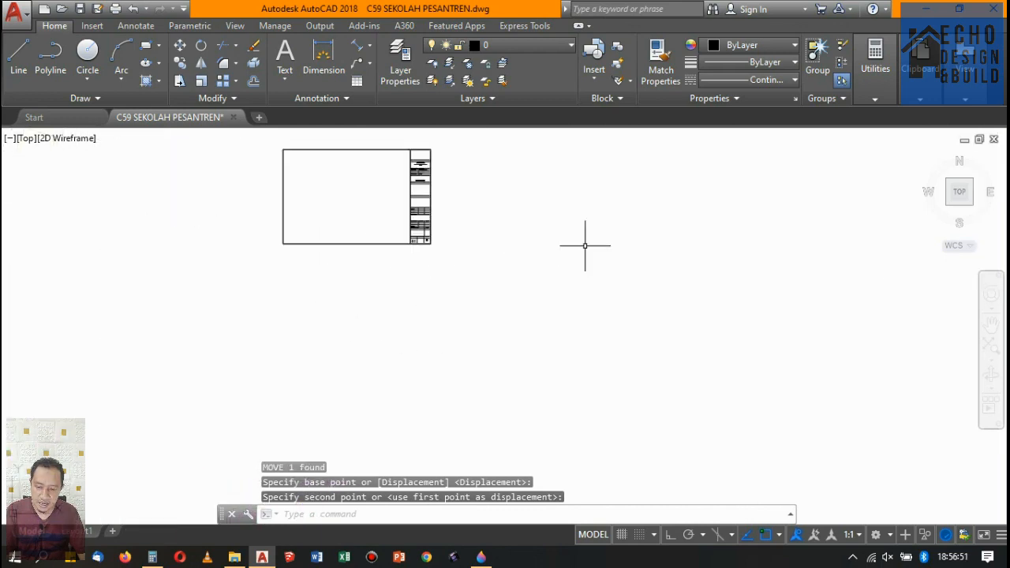
pyautogui.scroll(-5, 428, 253)
pyautogui.scroll(5, 467, 214)
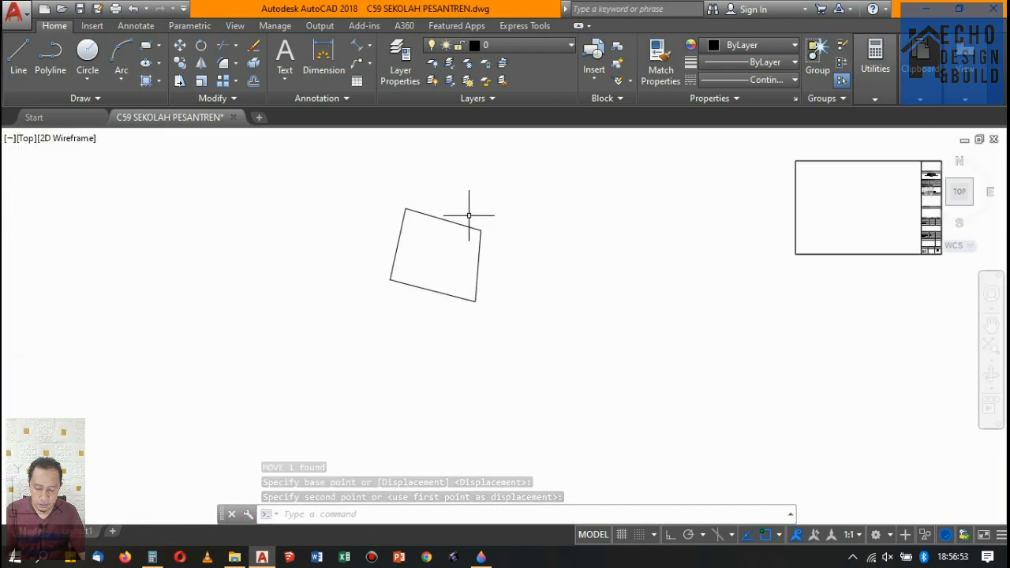
pyautogui.scroll(-2, 465, 225)
pyautogui.scroll(4, 466, 225)
pyautogui.scroll(-5, 458, 243)
pyautogui.scroll(4, 458, 237)
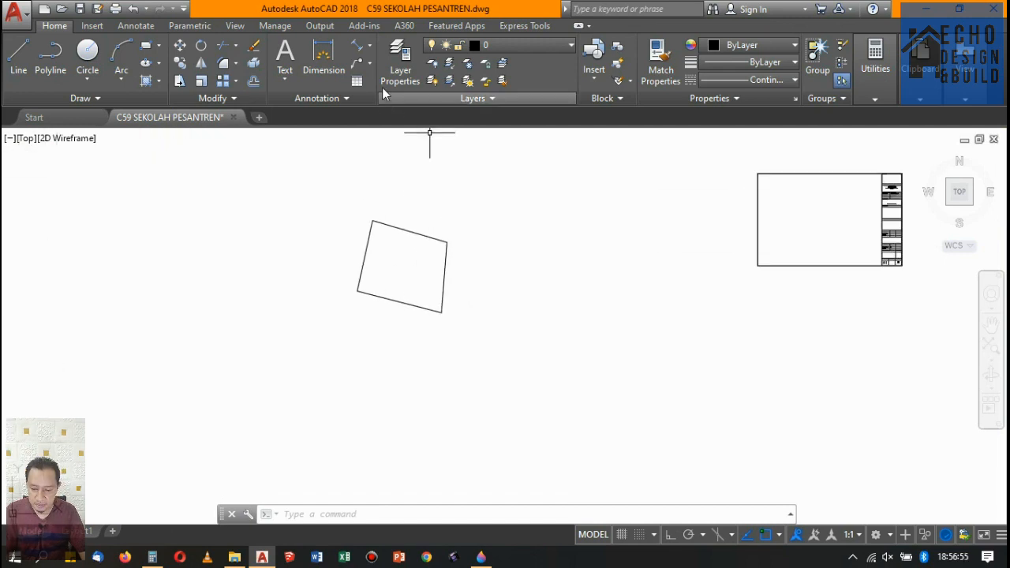
pyautogui.scroll(-5, 706, 305)
pyautogui.scroll(5, 829, 318)
# Move the copied sheet frame with its sheet number back so that it partly overlaps the traced plot.
pyautogui.click(800, 302)
pyautogui.click(683, 220)
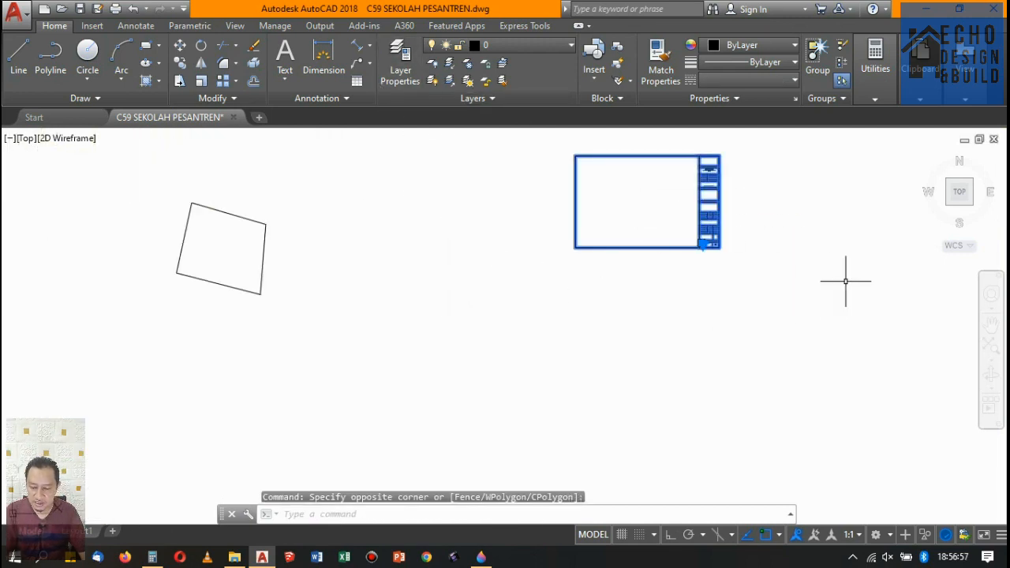
pyautogui.write('M')
pyautogui.press('Return')
pyautogui.click(832, 286)
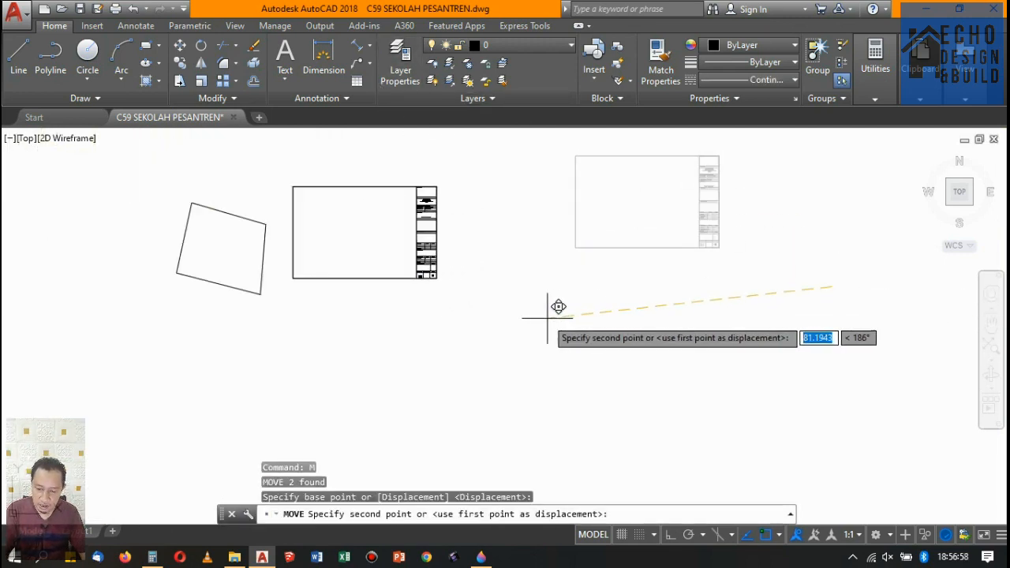
pyautogui.click(491, 342)
# Scale the copied sheet frame by a factor of 2 about its lower title-block corner.
pyautogui.scroll(3, 406, 284)
pyautogui.click(424, 349)
pyautogui.click(368, 291)
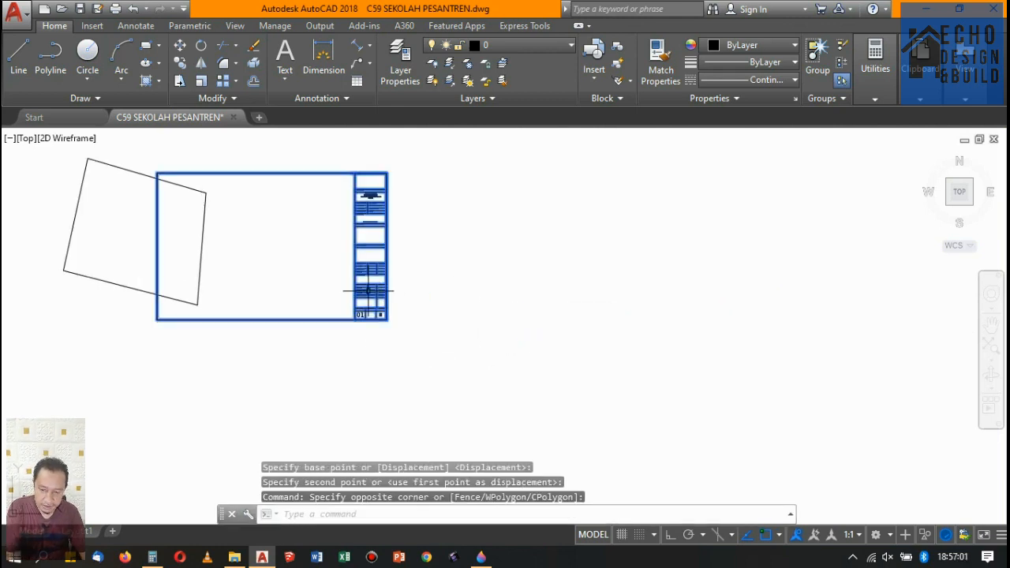
pyautogui.write('sc')
pyautogui.press('Return')
pyautogui.scroll(5, 379, 332)
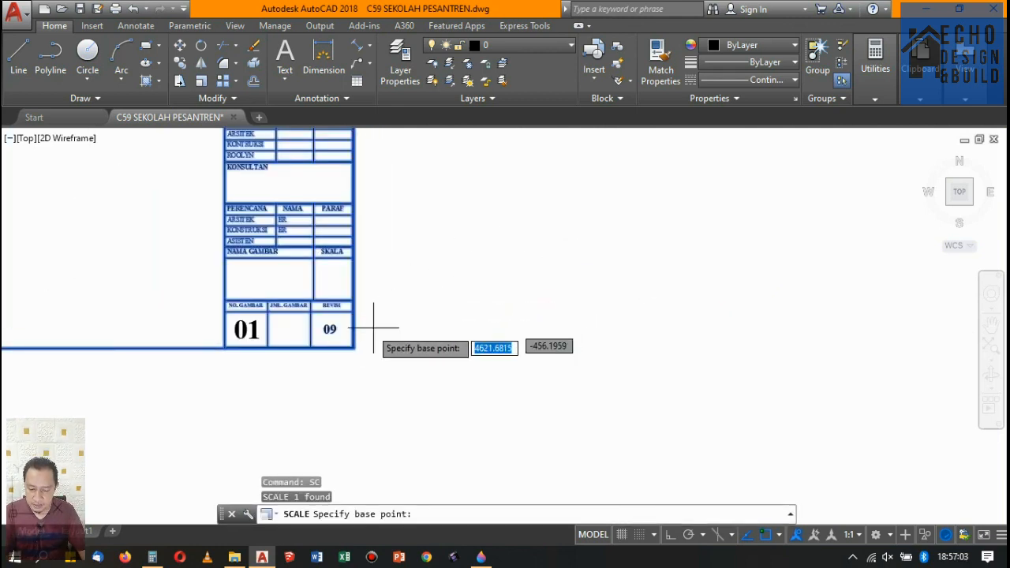
pyautogui.click(352, 347)
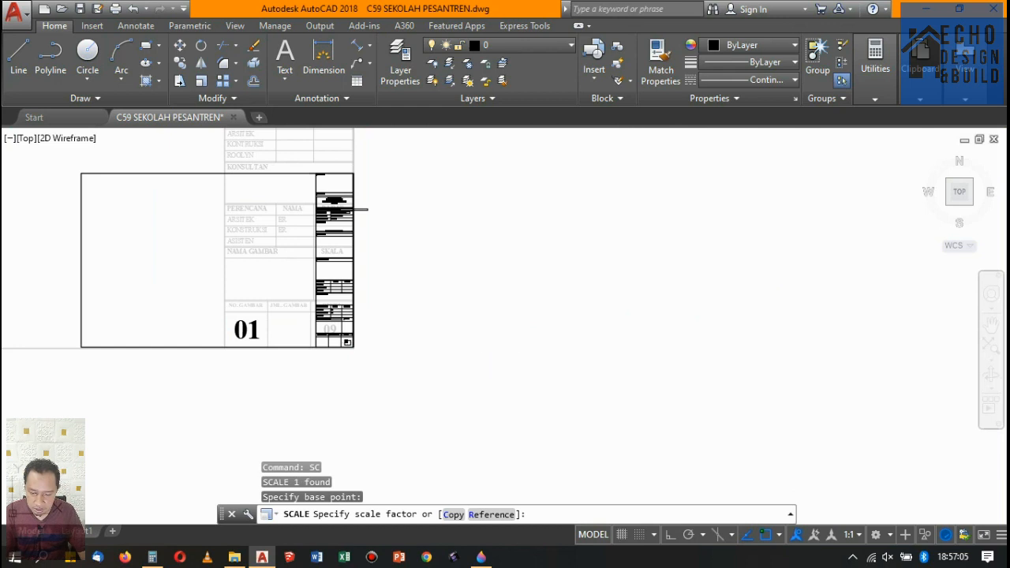
pyautogui.write('2')
pyautogui.press('Return')
# Move the enlarged frame and its sheet number so that the traced plot sits centrally in the drawing area.
pyautogui.scroll(-5, 458, 293)
pyautogui.scroll(5, 528, 342)
pyautogui.click(528, 342)
pyautogui.click(448, 260)
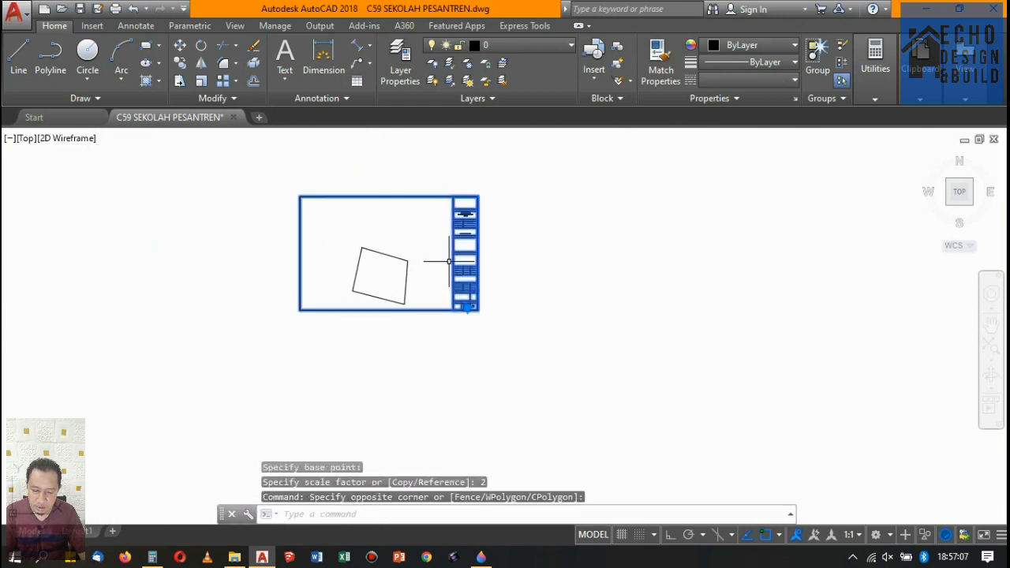
pyautogui.write('m')
pyautogui.press('Return')
pyautogui.click(602, 255)
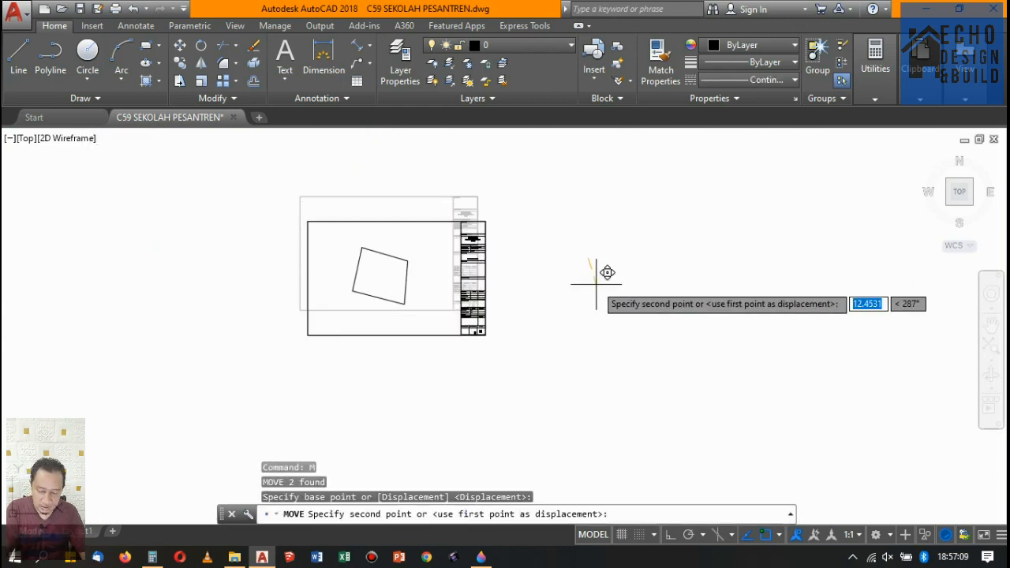
pyautogui.click(606, 278)
pyautogui.scroll(4, 317, 265)
pyautogui.scroll(-4, 495, 232)
pyautogui.scroll(2, 526, 210)
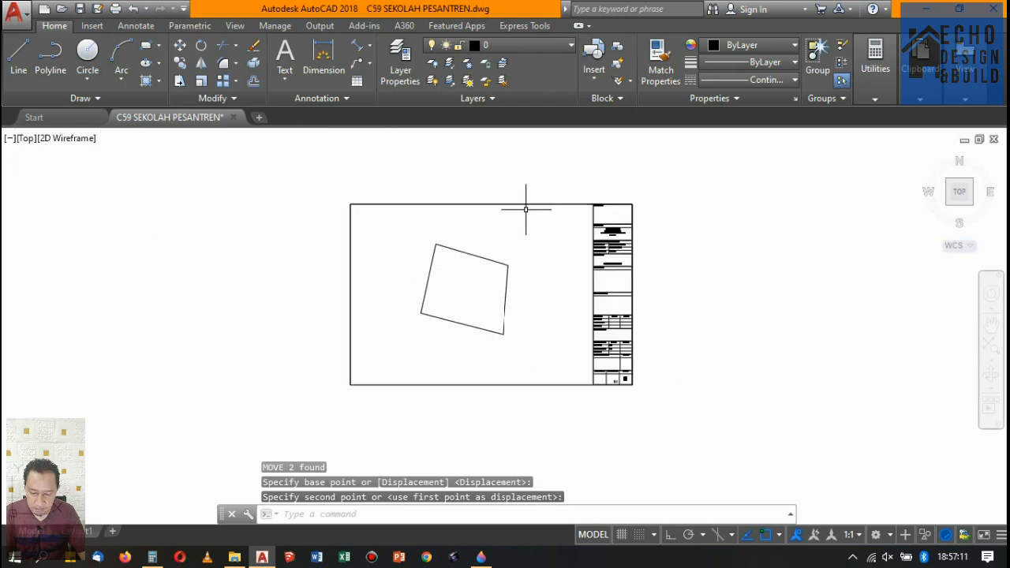
# Draw a line over the plot's road-side edge from its upper corner to its lower corner.
pyautogui.write('l')
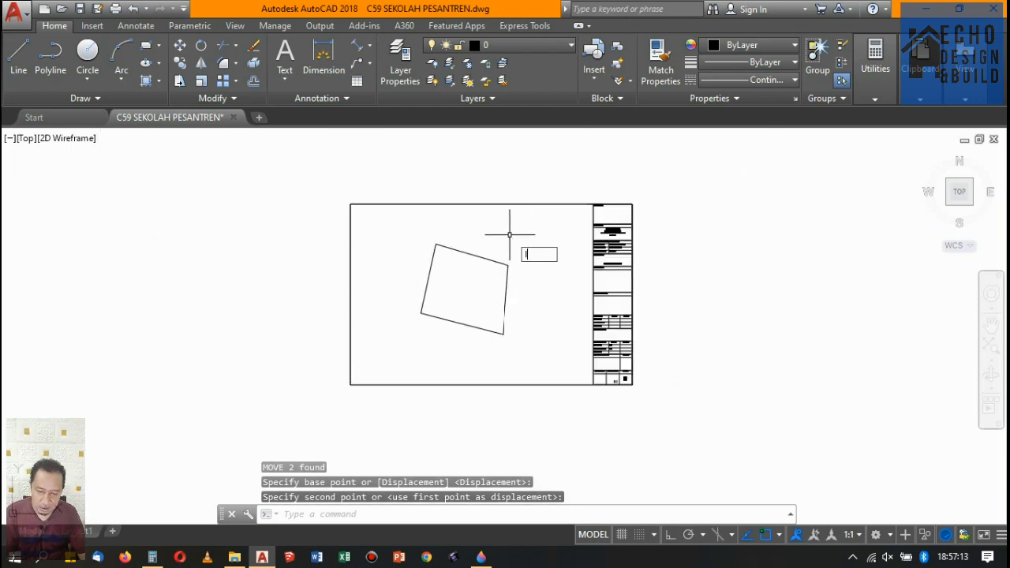
pyautogui.press('Return')
pyautogui.click(507, 264)
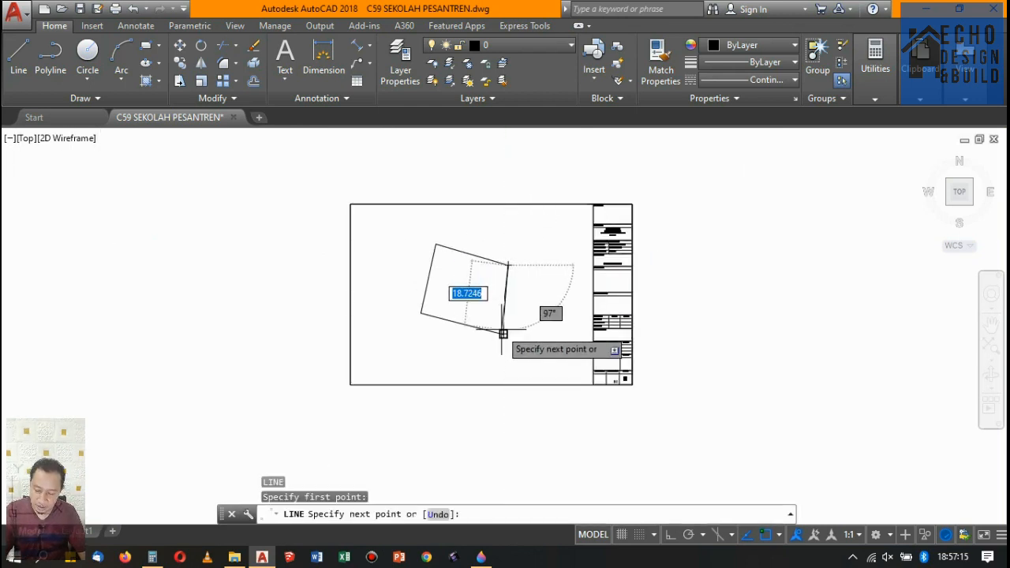
pyautogui.click(503, 333)
pyautogui.press('Escape')
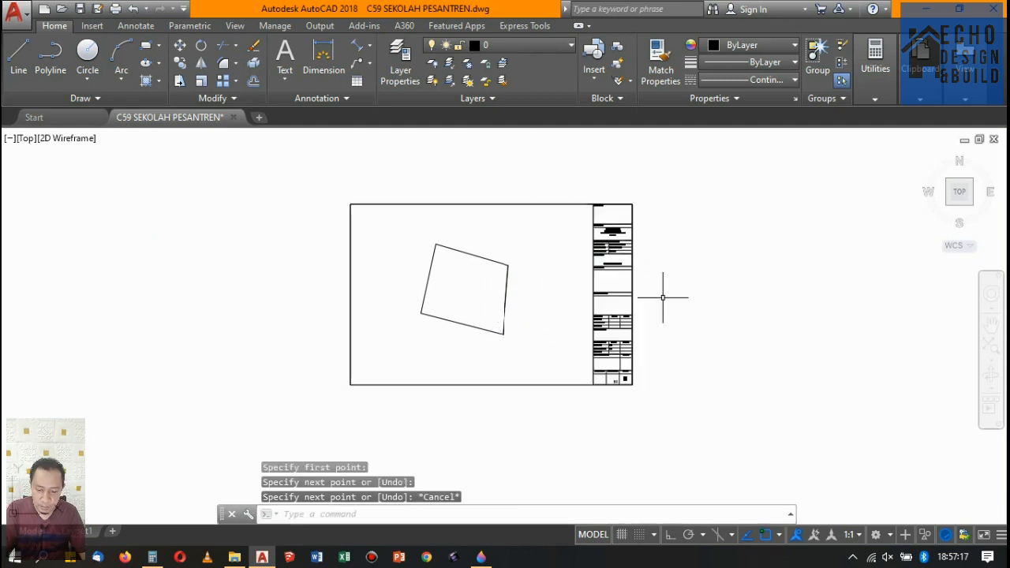
# Extend the road-side line at both ends to the upper and lower borders of the sheet frame.
pyautogui.scroll(2, 524, 248)
pyautogui.scroll(-2, 536, 259)
pyautogui.scroll(2, 535, 259)
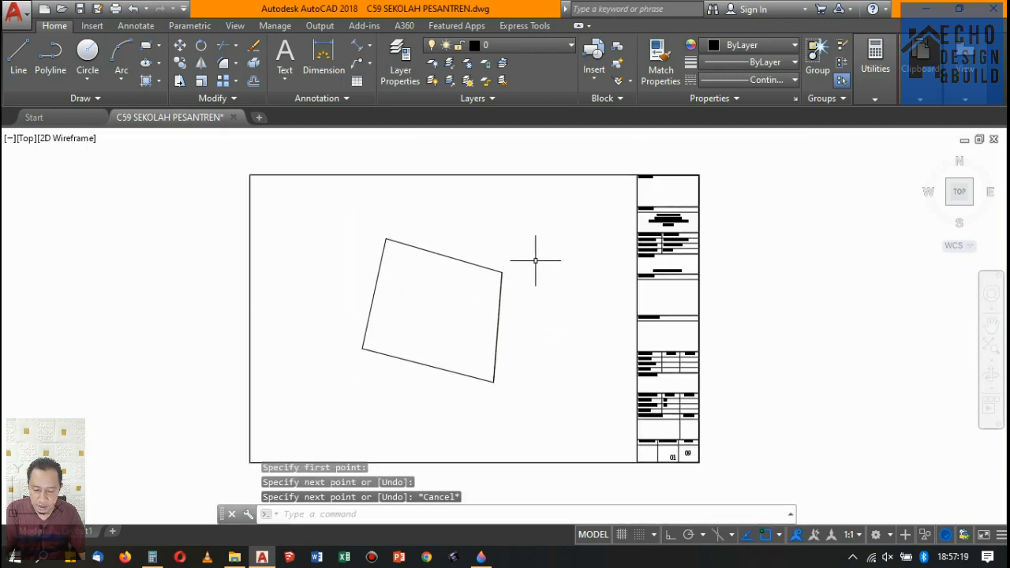
pyautogui.press('Return')
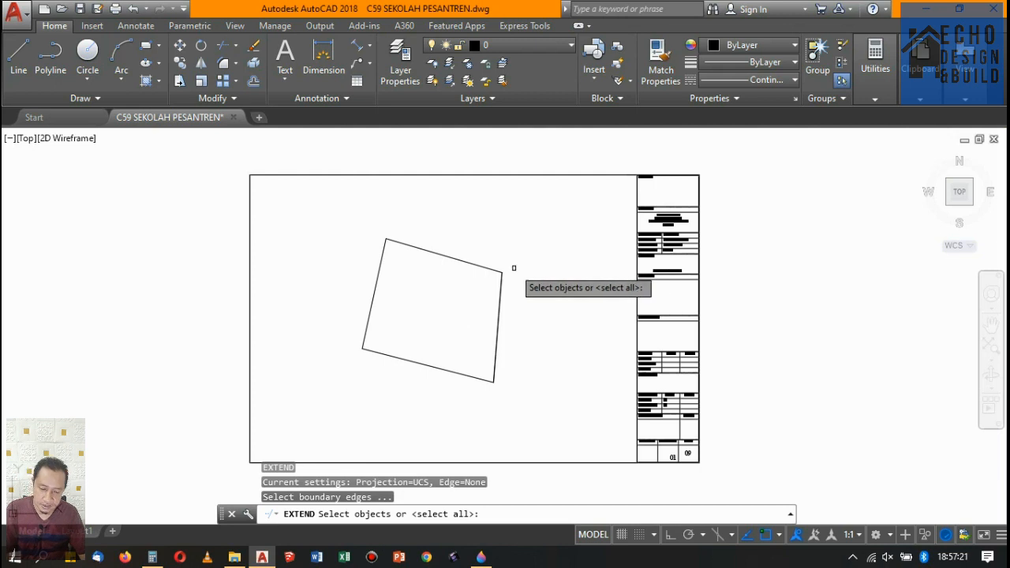
pyautogui.press('Return')
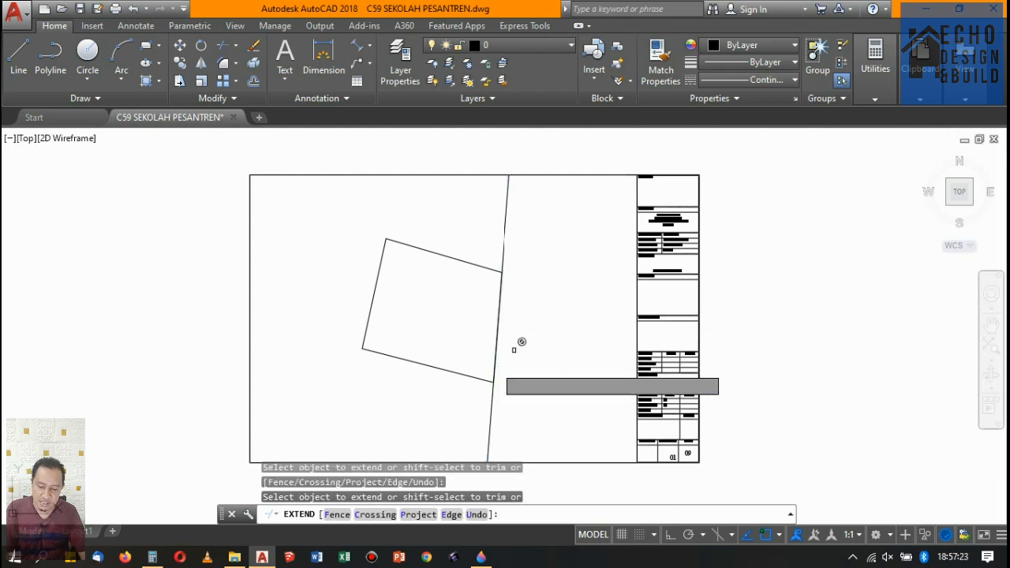
pyautogui.press('Return')
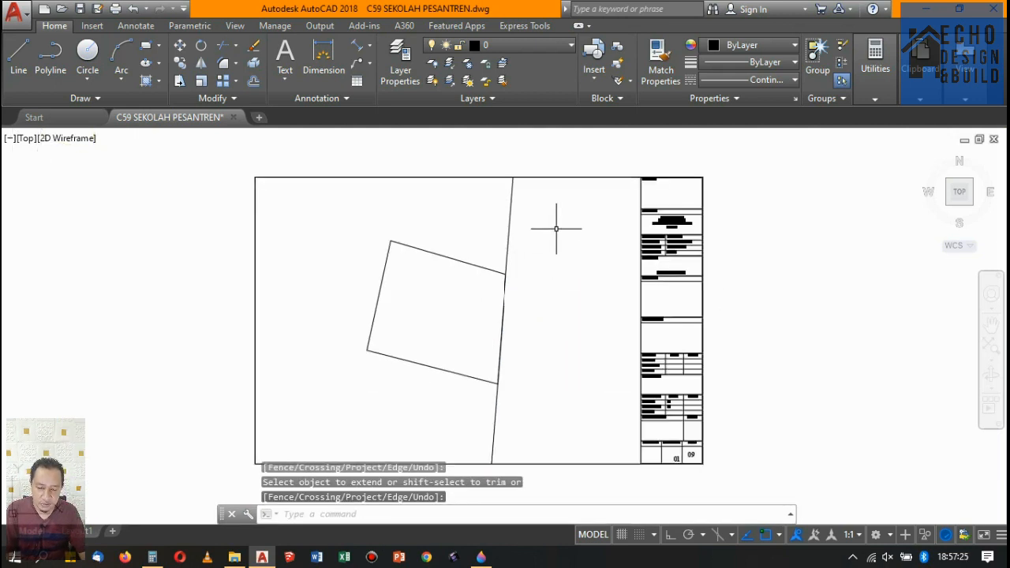
# Examine the framed plot with its road-side line and the sheet's position relative to the other drawing sheets.
pyautogui.scroll(-1, 558, 202)
pyautogui.scroll(2, 541, 208)
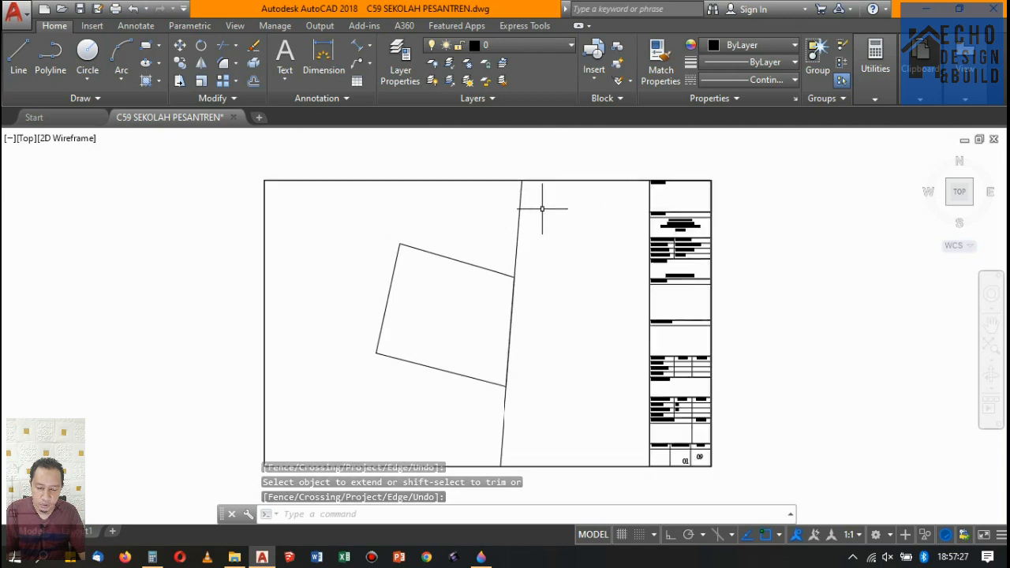
pyautogui.scroll(-2, 566, 174)
pyautogui.scroll(2, 561, 206)
pyautogui.scroll(-3, 596, 190)
pyautogui.scroll(4, 603, 205)
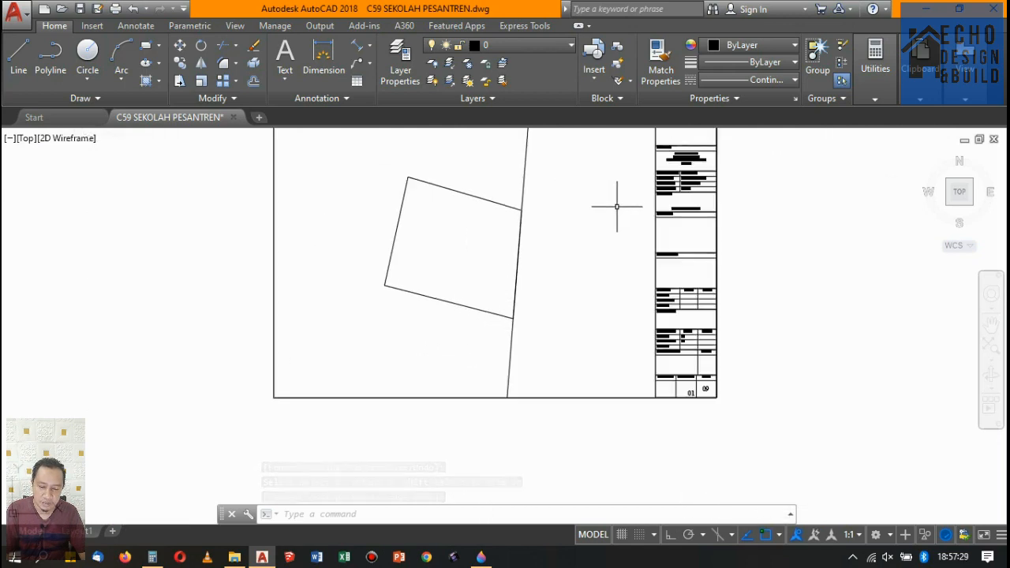
pyautogui.scroll(-2, 618, 207)
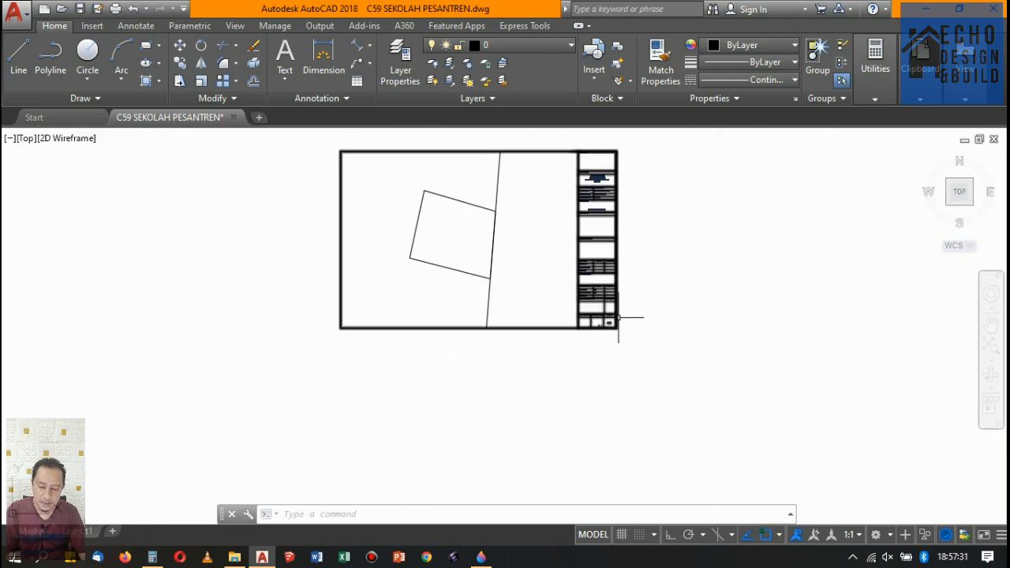
pyautogui.scroll(-4, 631, 308)
pyautogui.scroll(4, 643, 286)
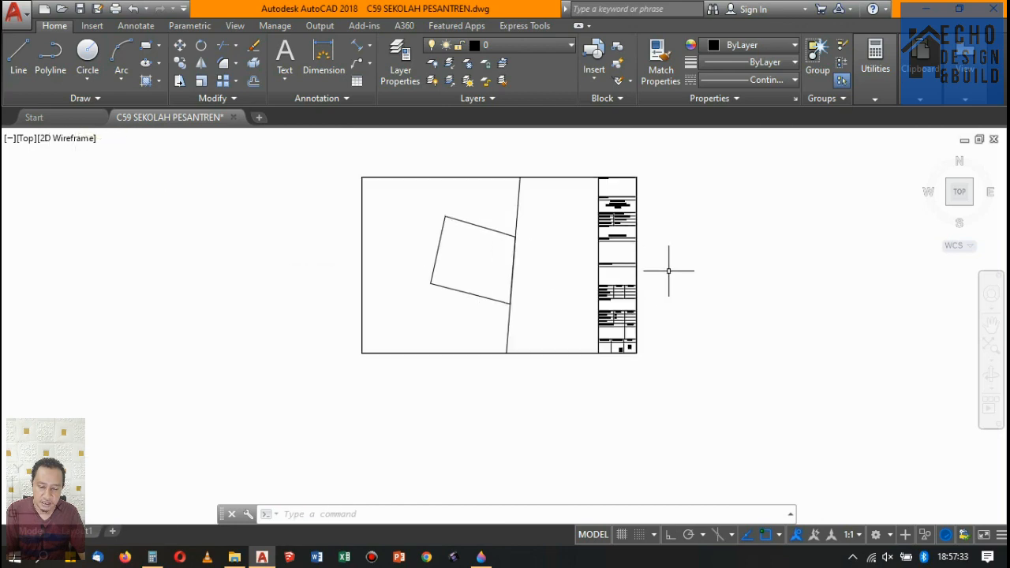
pyautogui.scroll(-4, 560, 268)
pyautogui.scroll(4, 555, 226)
pyautogui.scroll(-4, 555, 226)
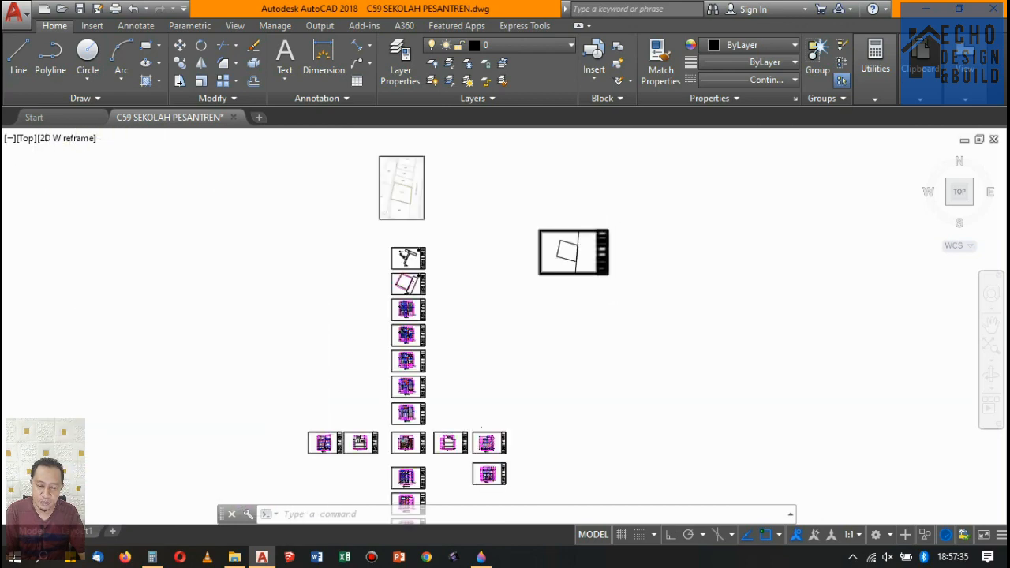
pyautogui.scroll(4, 545, 261)
pyautogui.scroll(-3, 608, 261)
pyautogui.scroll(3, 525, 263)
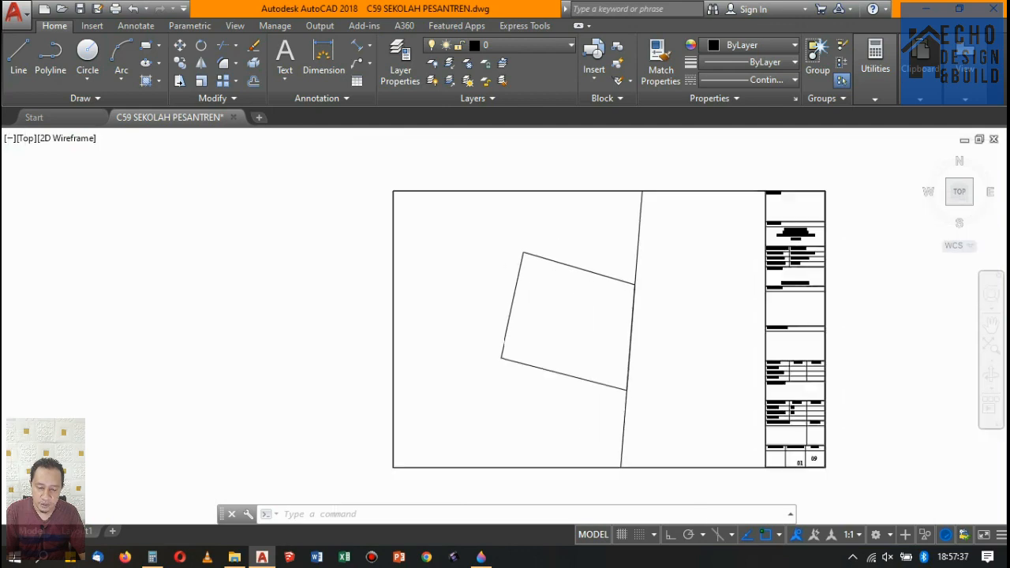
pyautogui.scroll(-3, 491, 277)
pyautogui.scroll(3, 588, 263)
pyautogui.scroll(2, 418, 296)
pyautogui.scroll(-4, 592, 257)
pyautogui.scroll(3, 592, 221)
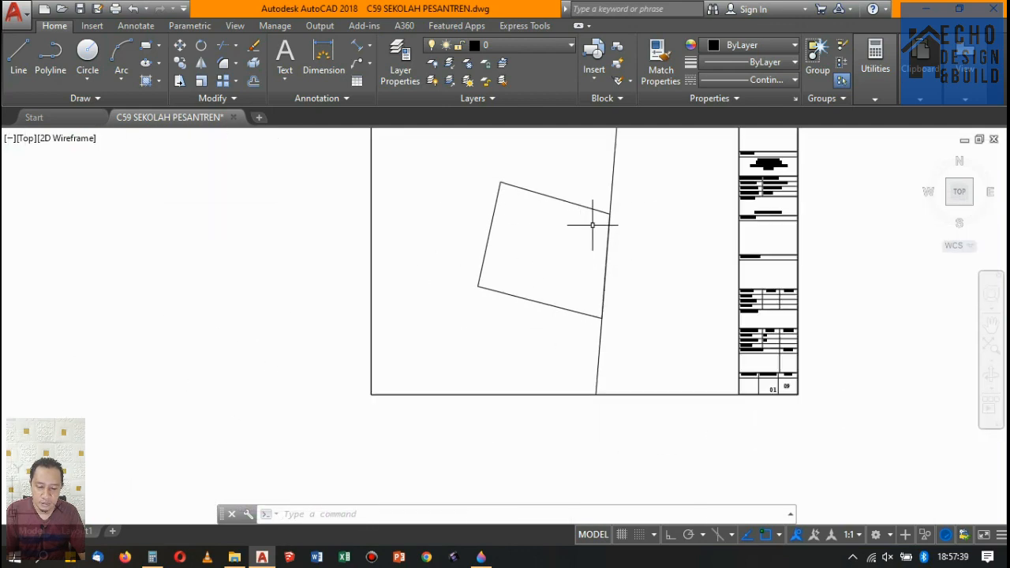
pyautogui.scroll(-3, 584, 241)
pyautogui.scroll(3, 584, 237)
pyautogui.scroll(2, 519, 266)
pyautogui.scroll(-3, 573, 271)
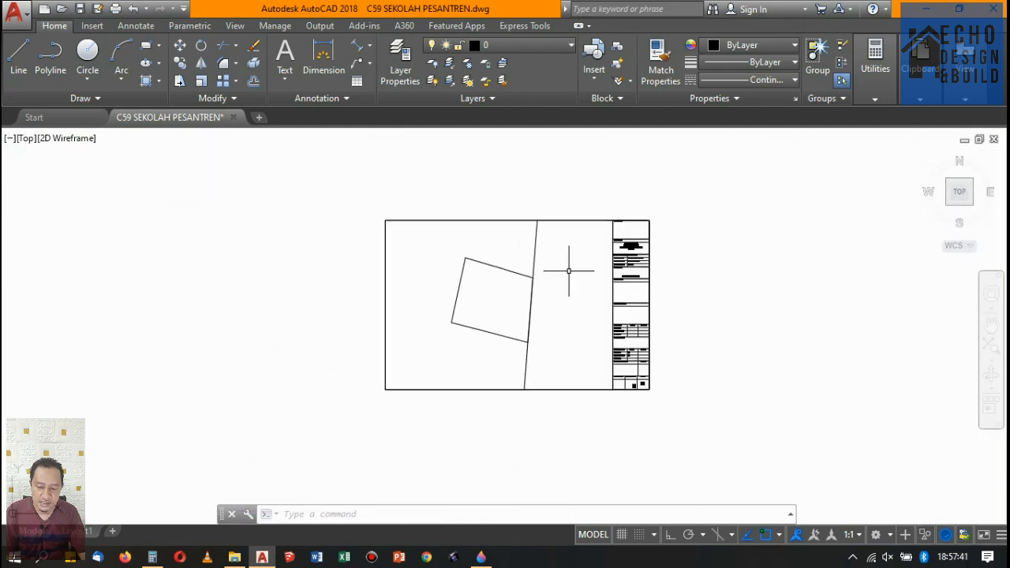
pyautogui.scroll(-1, 615, 230)
pyautogui.scroll(4, 615, 230)
pyautogui.scroll(-2, 699, 228)
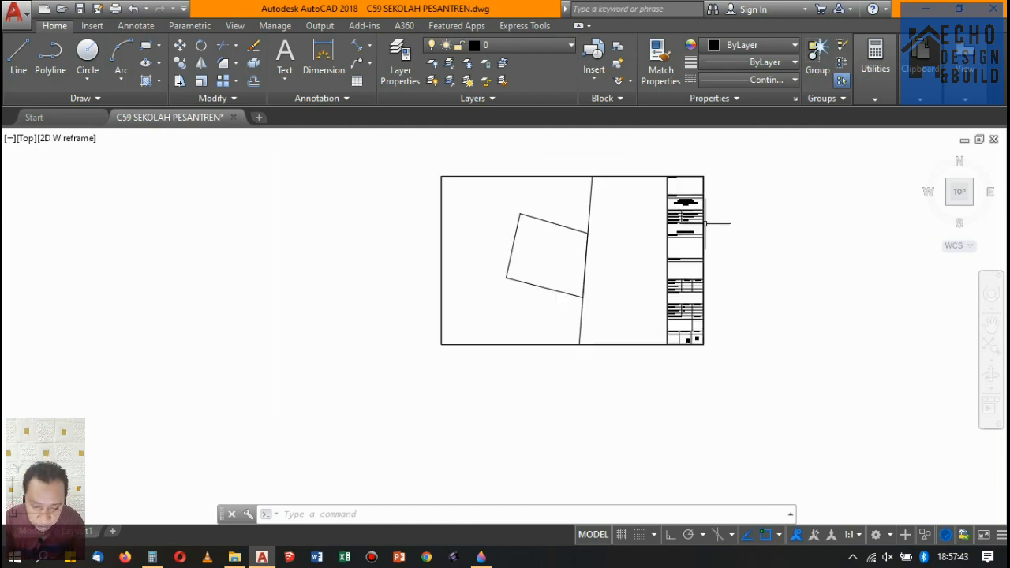
pyautogui.scroll(2, 713, 221)
pyautogui.scroll(-3, 712, 264)
pyautogui.scroll(3, 613, 219)
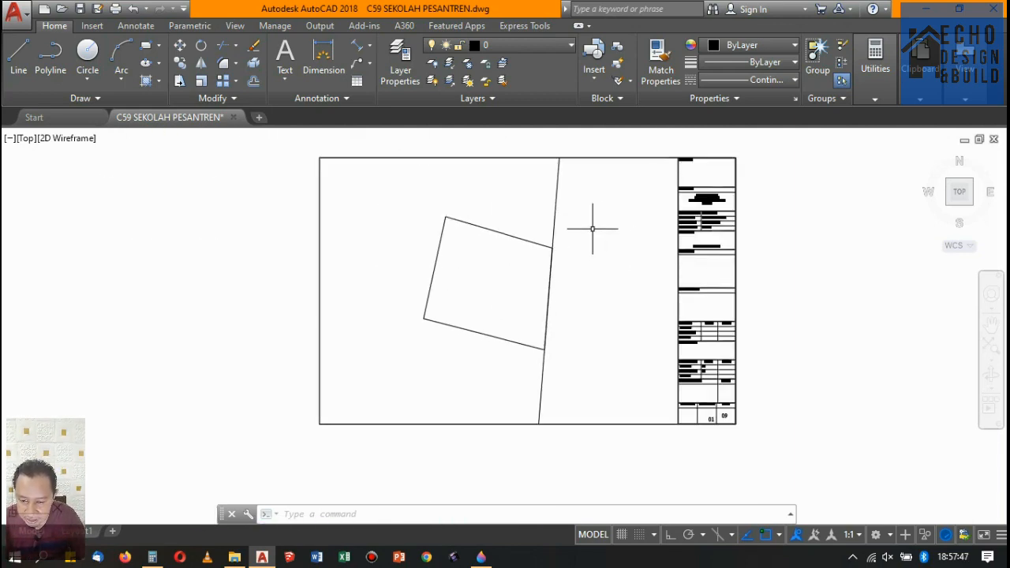
# Place an aligned dimension across the road on the scanned map, from plot 07372's road-side edge to the opposite road line.
pyautogui.press('Return')
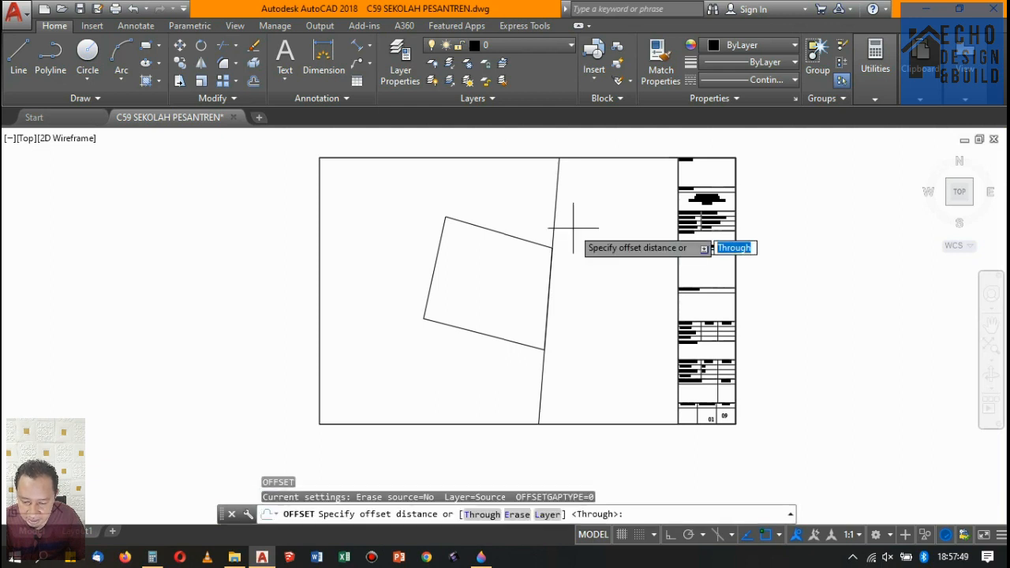
pyautogui.press('Escape')
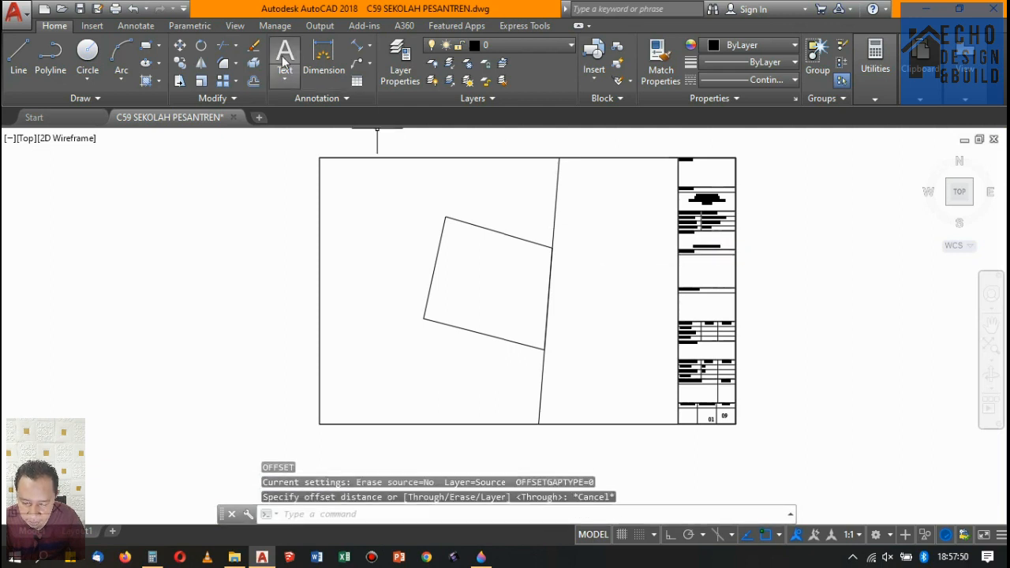
pyautogui.click(354, 47)
pyautogui.scroll(-4, 585, 273)
pyautogui.scroll(8, 379, 193)
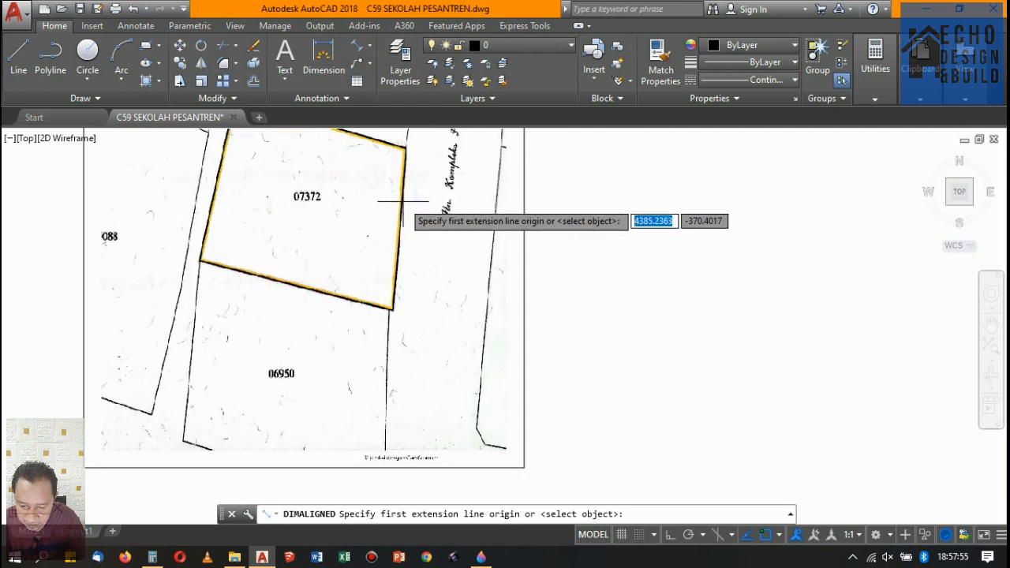
pyautogui.click(403, 202)
pyautogui.scroll(2, 493, 210)
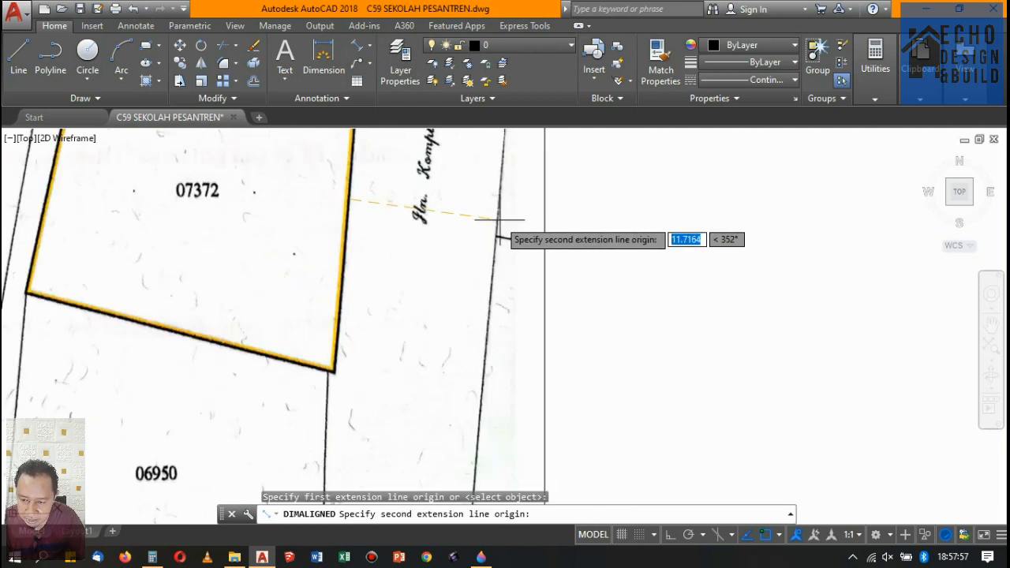
pyautogui.click(497, 220)
pyautogui.scroll(2, 442, 225)
pyautogui.click(417, 233)
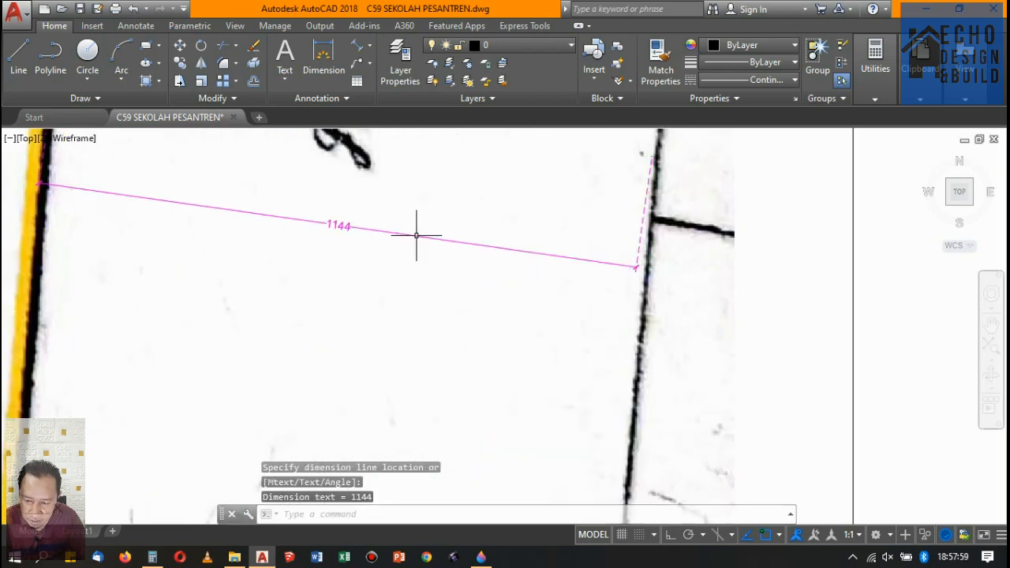
# Read the road-width dimension on the scanned map.
pyautogui.scroll(-1, 417, 232)
pyautogui.scroll(-1, 421, 245)
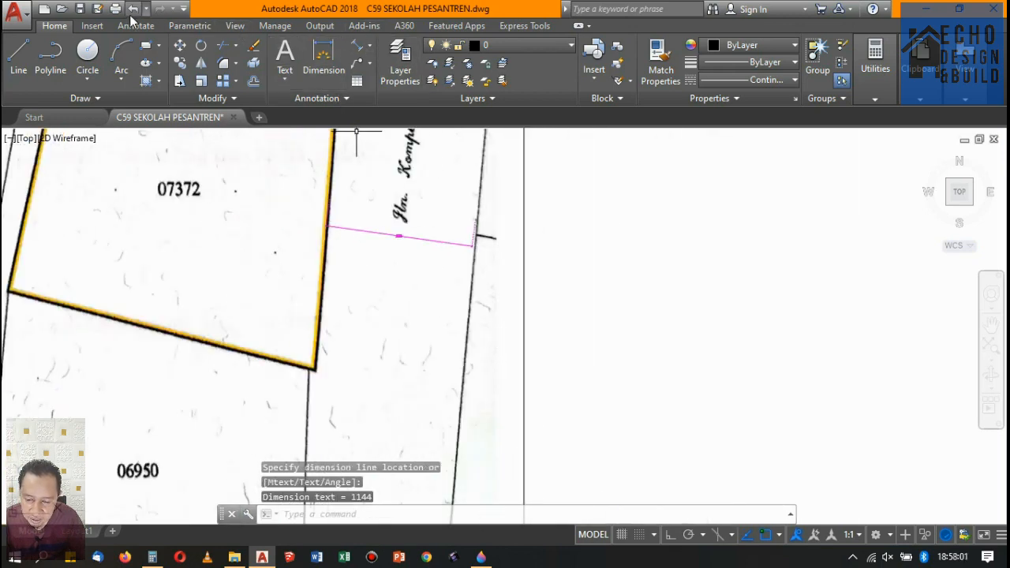
pyautogui.click(135, 26)
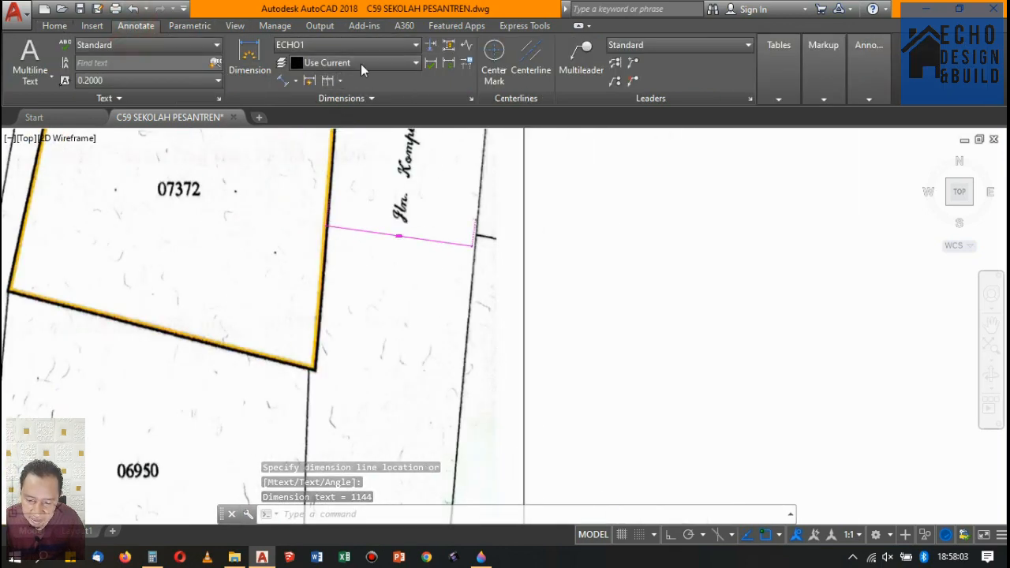
pyautogui.scroll(-2, 396, 215)
pyautogui.scroll(4, 393, 224)
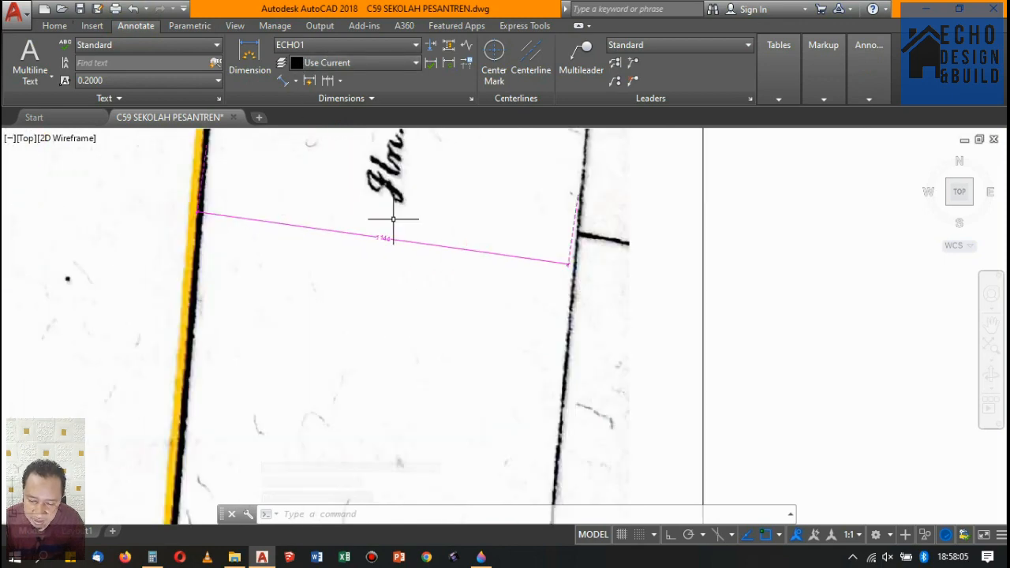
pyautogui.scroll(-5, 372, 239)
pyautogui.scroll(6, 370, 236)
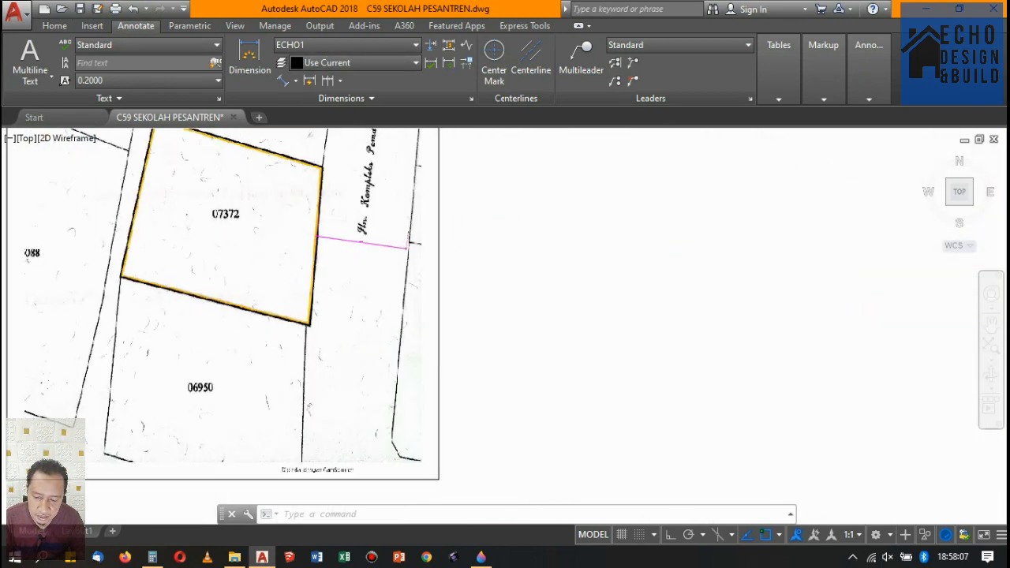
pyautogui.scroll(-2, 244, 226)
pyautogui.scroll(1, 350, 236)
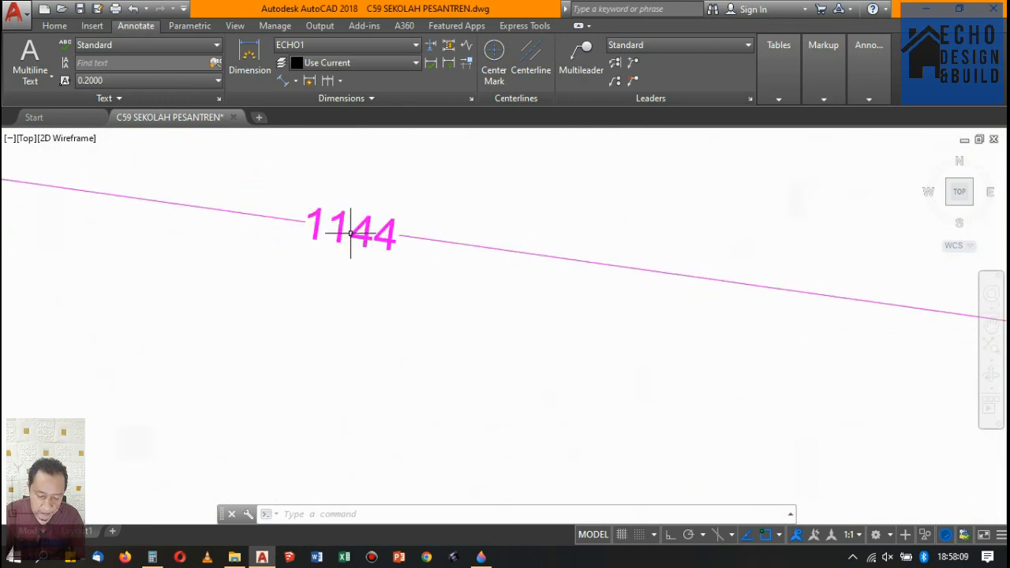
# Offset the road-side line on the framed sheet by 10 towards the title block to form the road's opposite edge.
pyautogui.scroll(-8, 350, 237)
pyautogui.scroll(10, 379, 332)
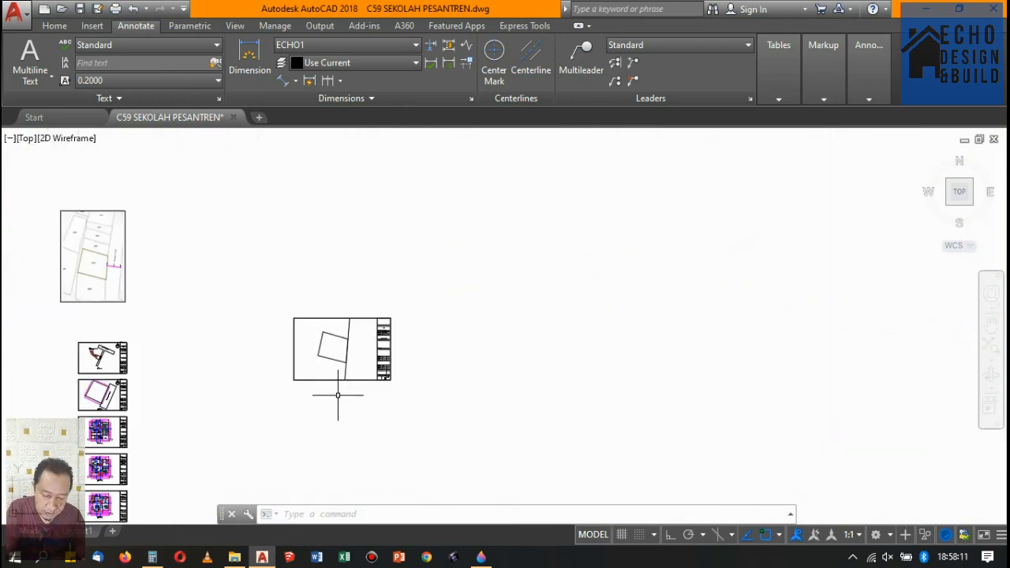
pyautogui.scroll(4, 419, 261)
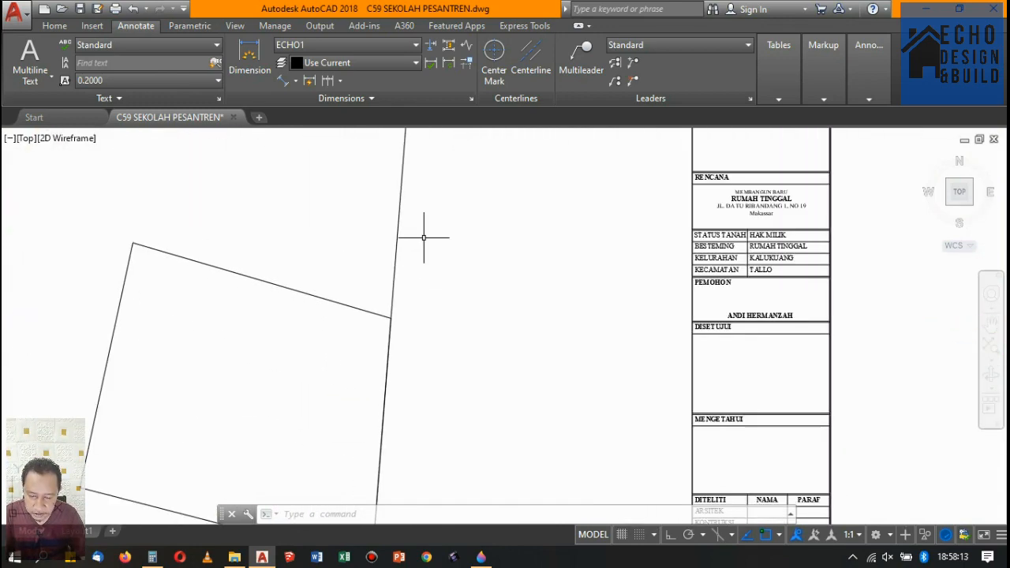
pyautogui.write('o')
pyautogui.press('space')
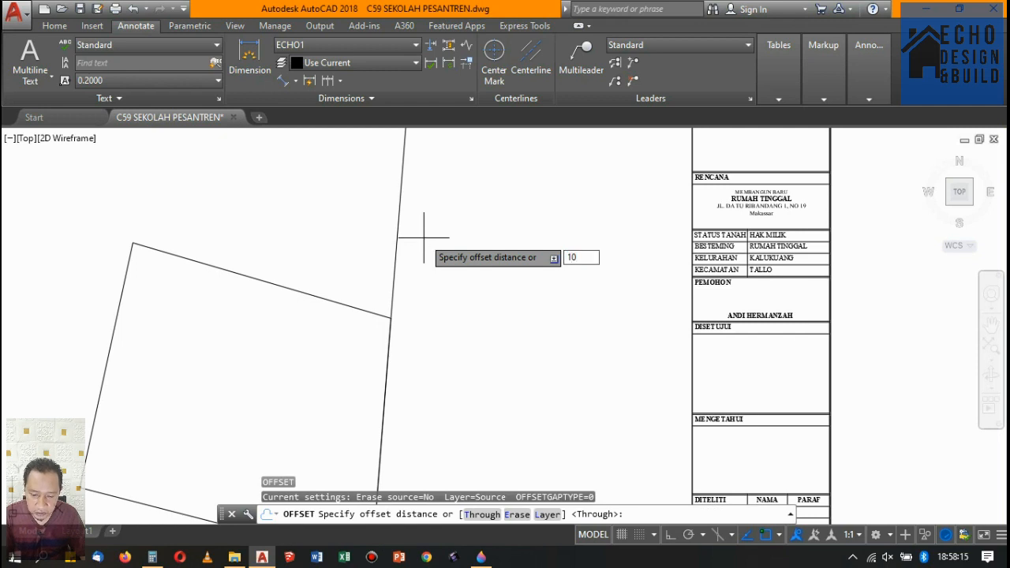
pyautogui.press('space')
pyautogui.click(398, 238)
pyautogui.click(478, 255)
pyautogui.scroll(-8, 521, 276)
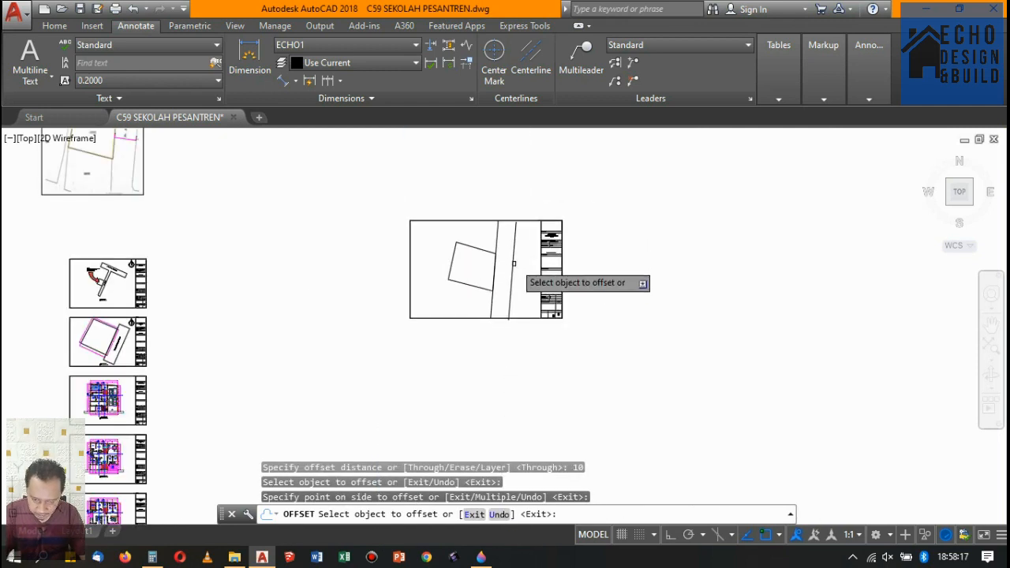
pyautogui.press('space')
pyautogui.click(418, 251)
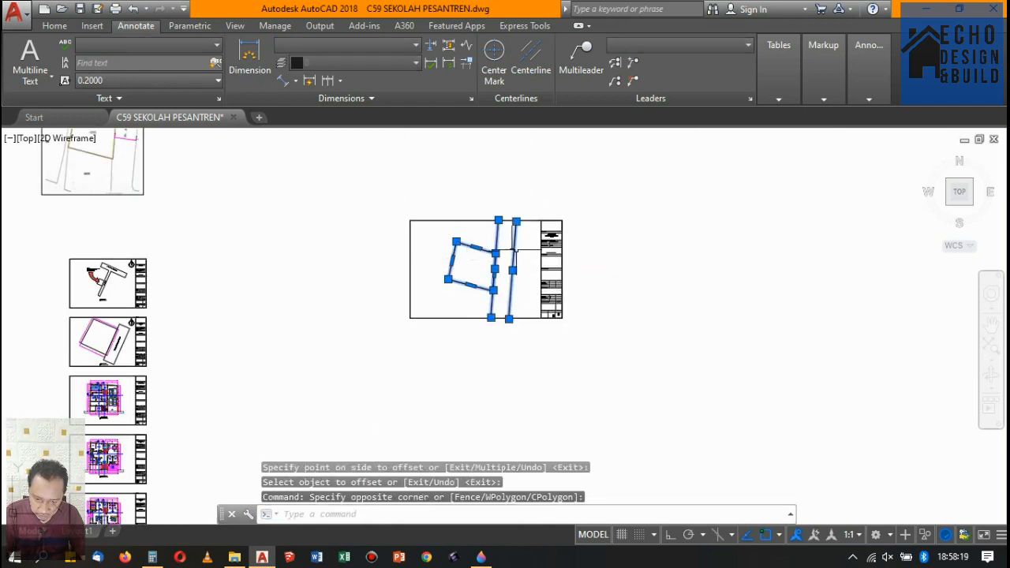
pyautogui.scroll(4, 537, 248)
pyautogui.write('m')
pyautogui.press('space')
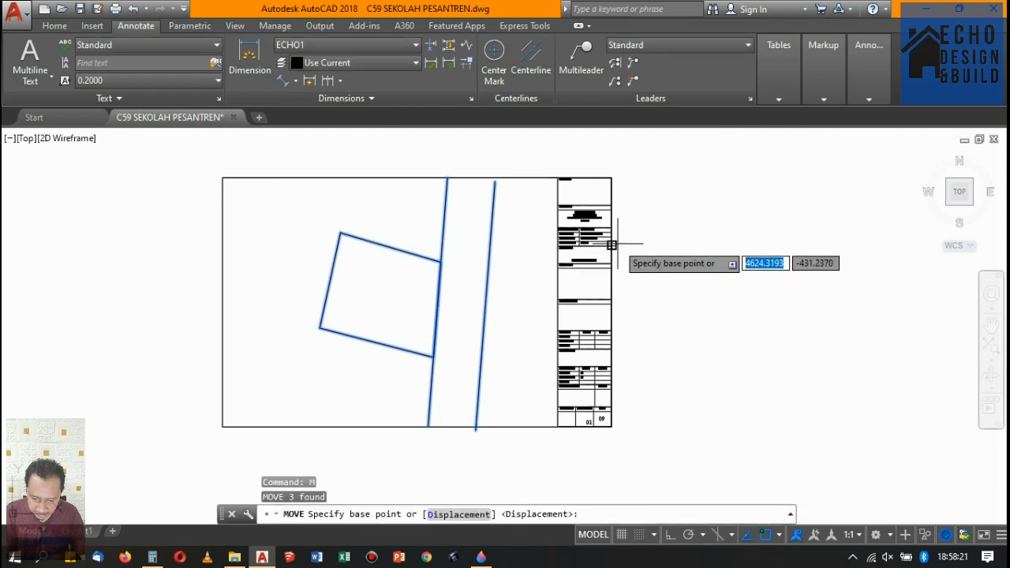
pyautogui.press('Escape')
# Extend the road's opposite edge line up to the sheet frame's upper border.
pyautogui.write('ex')
pyautogui.press('space')
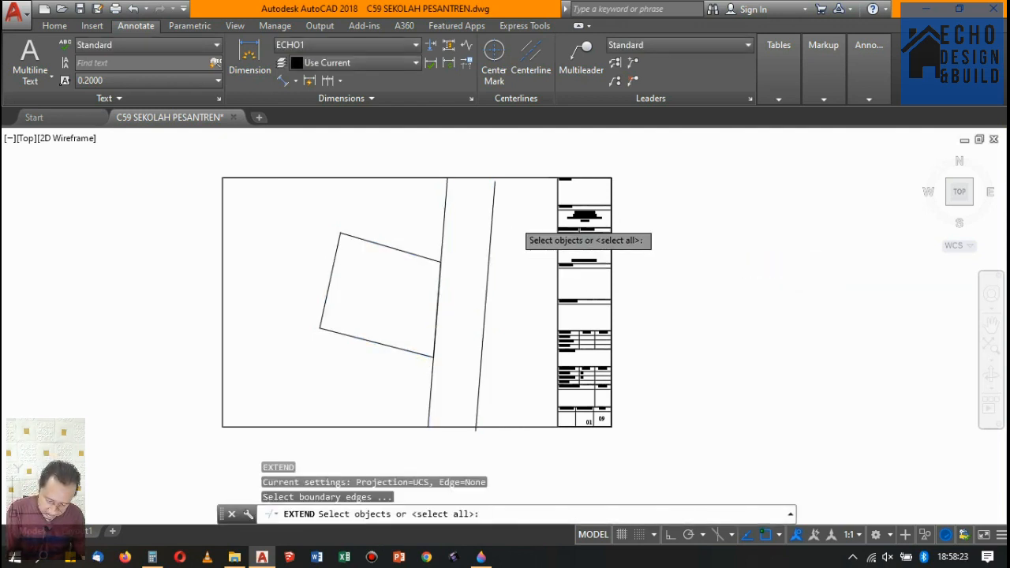
pyautogui.press('Return')
pyautogui.click(491, 229)
pyautogui.press('Return')
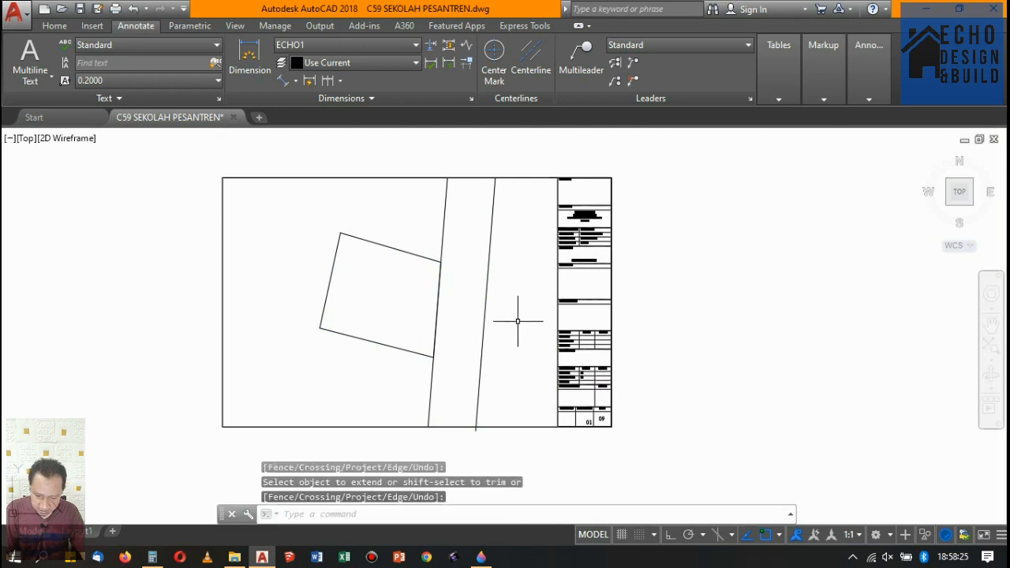
pyautogui.scroll(3, 495, 453)
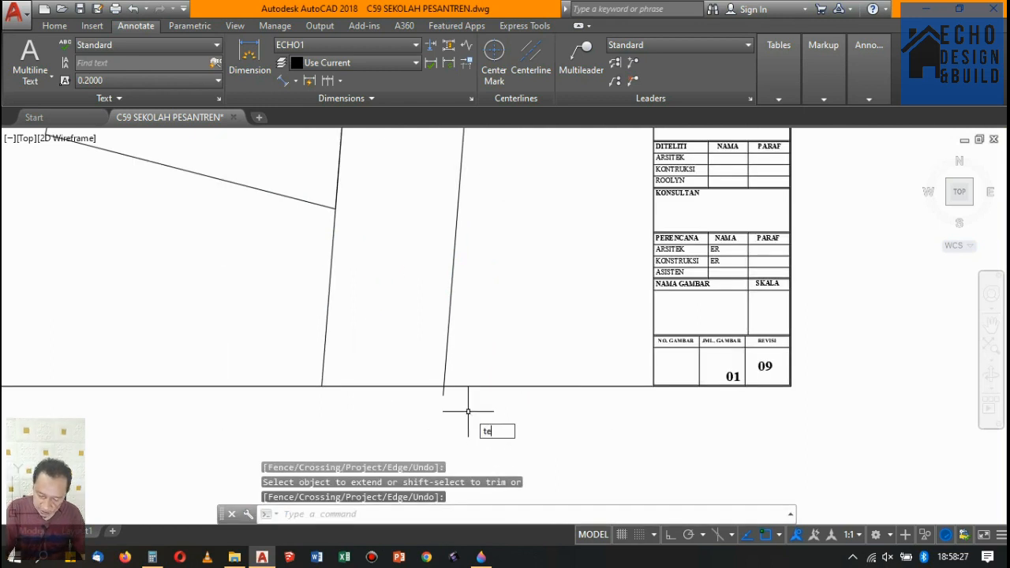
pyautogui.press('space')
pyautogui.scroll(2, 442, 394)
pyautogui.click(420, 371)
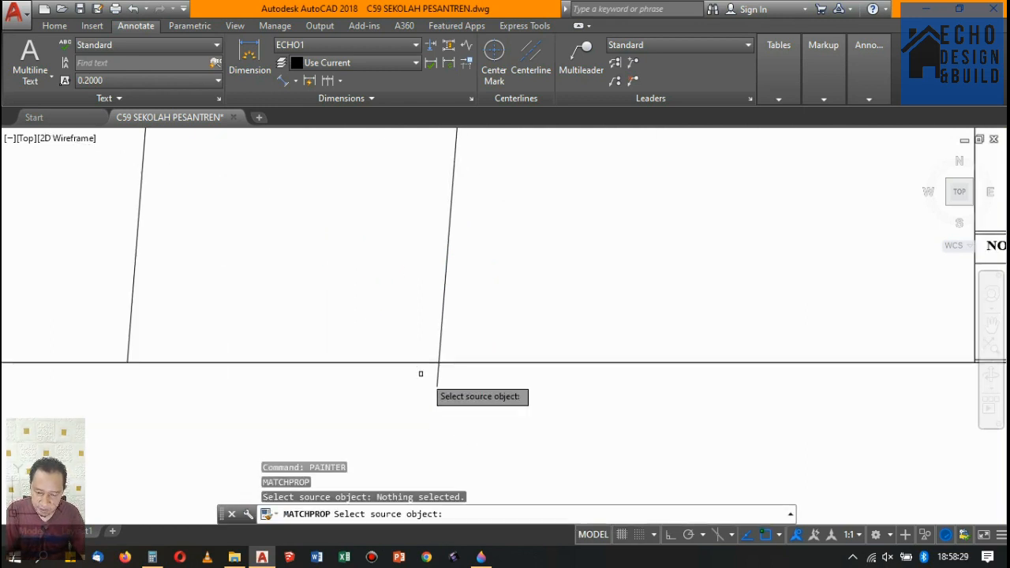
pyautogui.click(439, 364)
pyautogui.press('Escape')
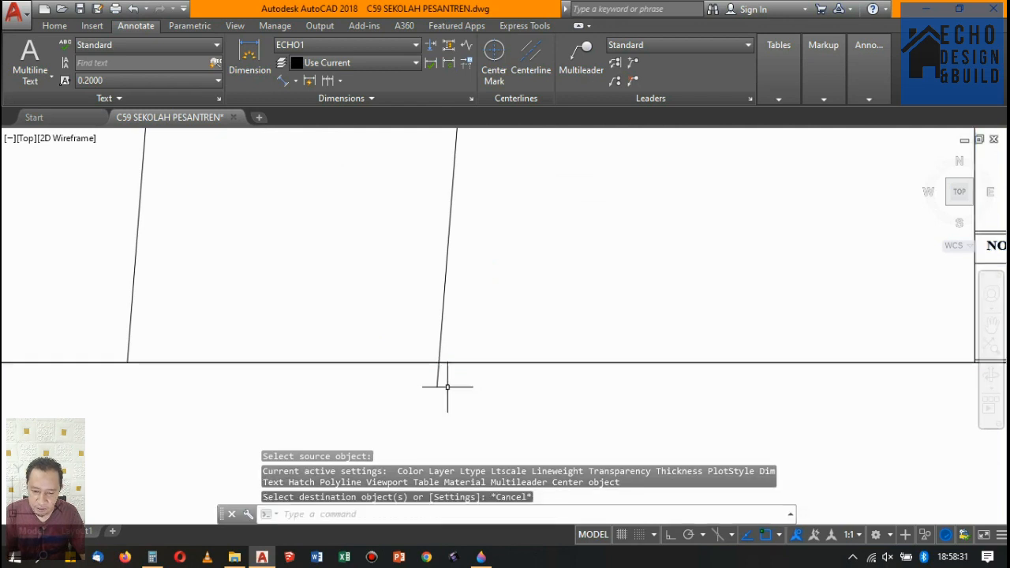
# Trim the end of the road's opposite edge line that projects below the sheet frame's lower border.
pyautogui.press('space')
pyautogui.press('space')
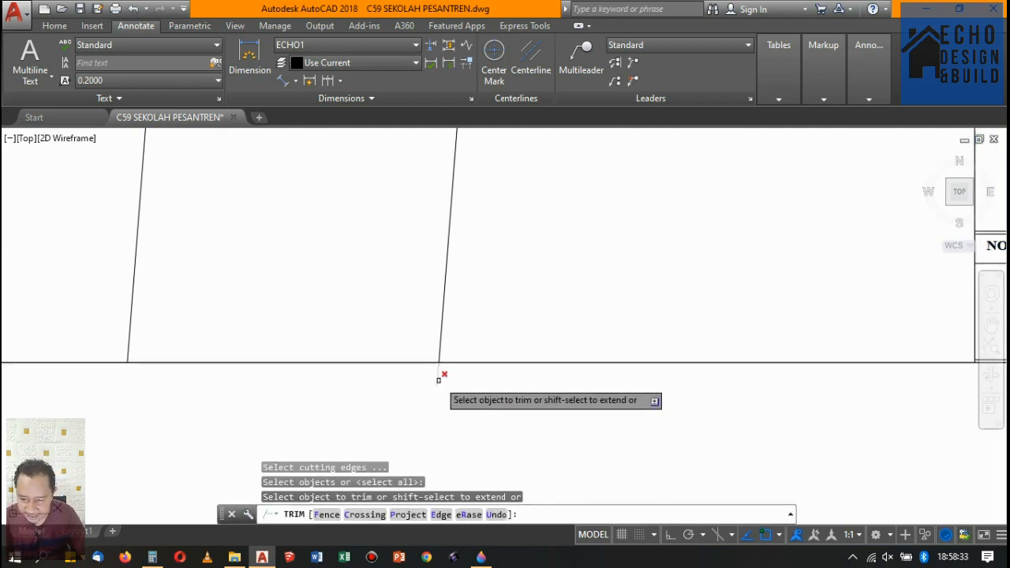
pyautogui.click(442, 377)
pyautogui.scroll(-5, 489, 387)
pyautogui.scroll(2, 495, 363)
pyautogui.scroll(-2, 495, 363)
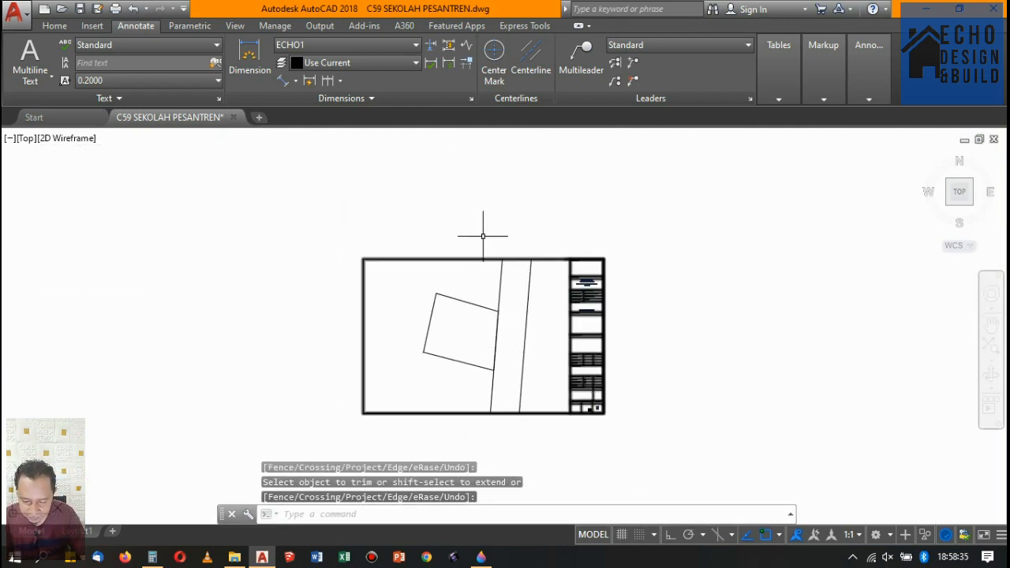
# Add an aligned dimension to the plot's road-side edge, with the dimension line placed just inside the road.
pyautogui.click(280, 83)
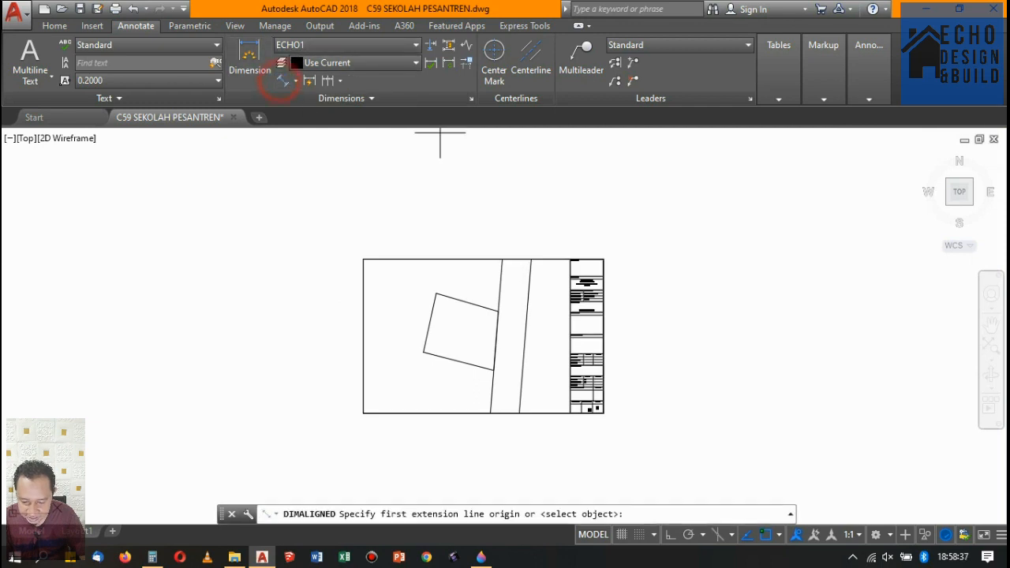
pyautogui.scroll(4, 505, 314)
pyautogui.click(466, 312)
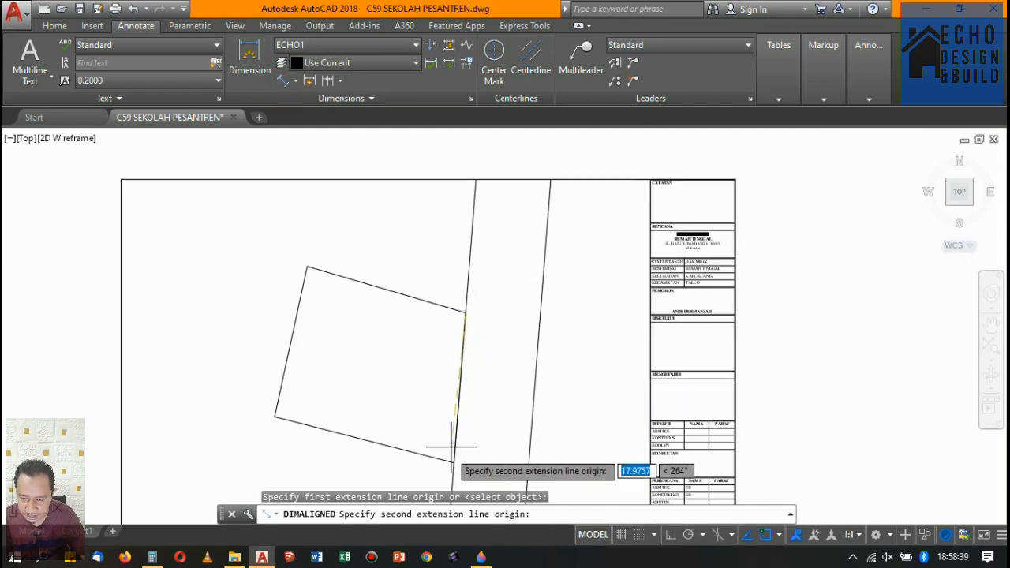
pyautogui.click(454, 461)
pyautogui.scroll(4, 478, 375)
pyautogui.click(466, 390)
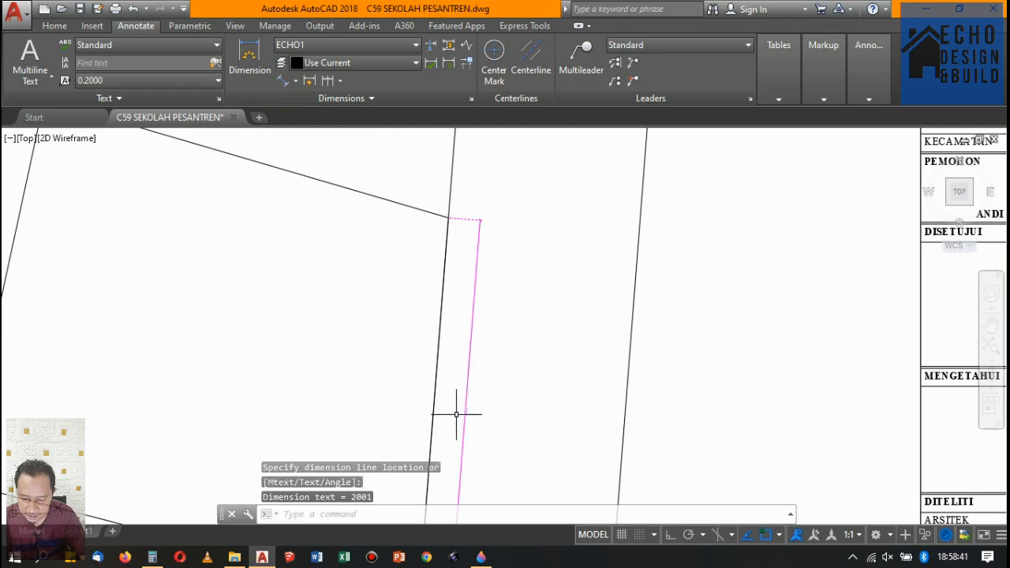
pyautogui.scroll(5, 464, 403)
pyautogui.scroll(-9, 466, 344)
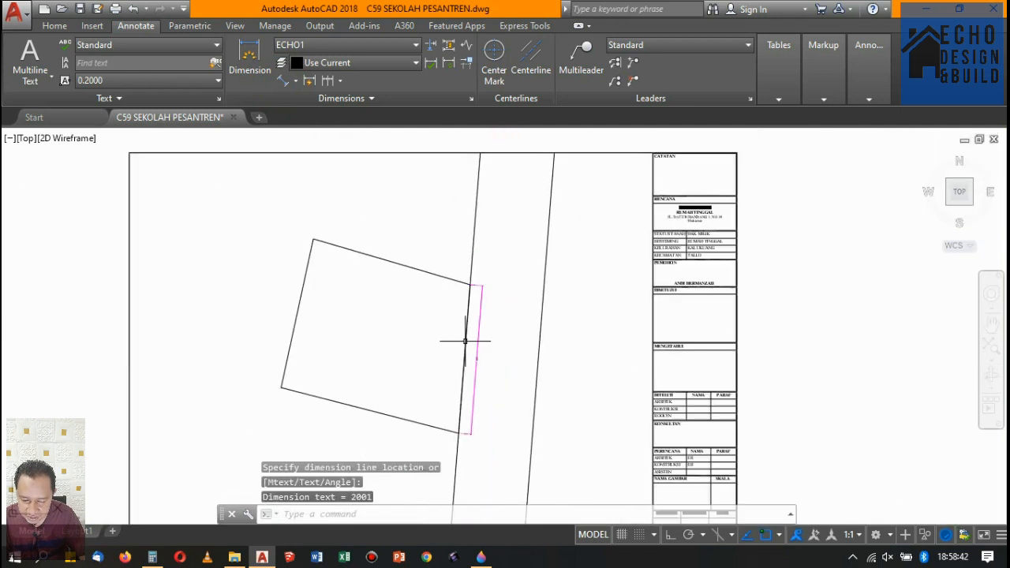
# Add an aligned dimension along the plot's upper edge, with the dimension line placed just outside the plot.
pyautogui.click(288, 79)
pyautogui.click(313, 239)
pyautogui.scroll(5, 469, 278)
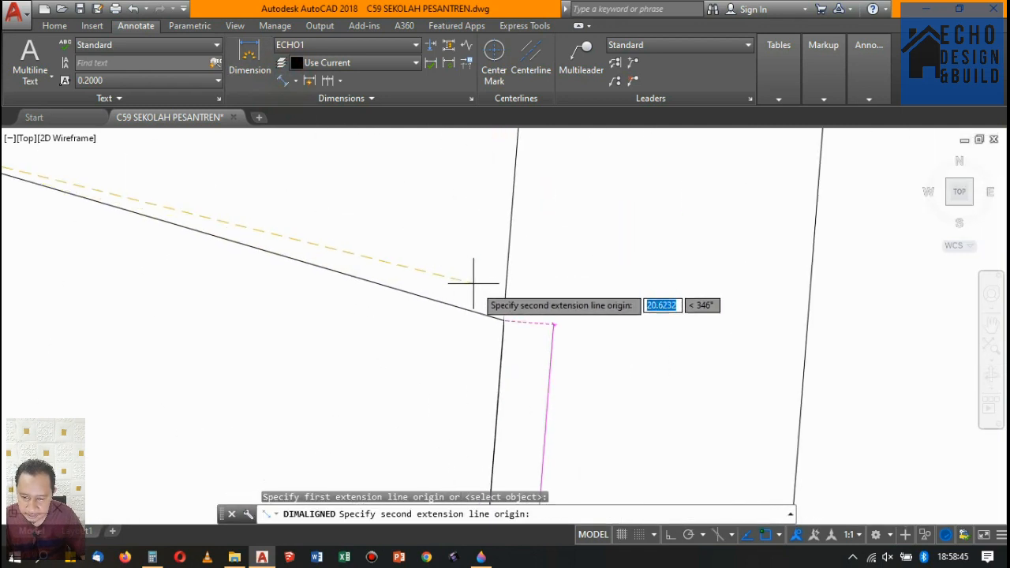
pyautogui.click(503, 317)
pyautogui.scroll(-2, 505, 315)
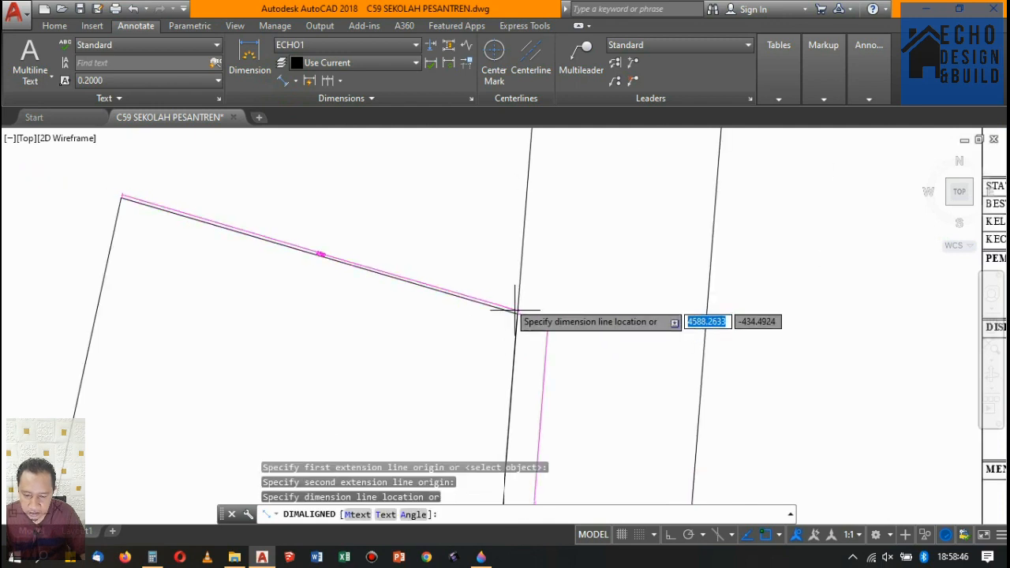
pyautogui.click(361, 225)
pyautogui.scroll(5, 539, 229)
pyautogui.scroll(-5, 355, 142)
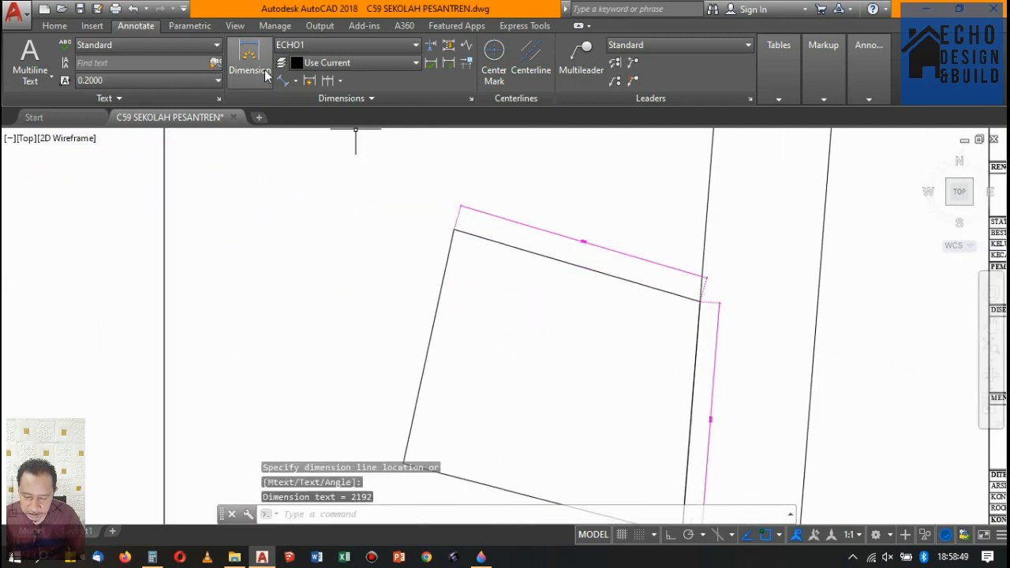
# Add an aligned dimension along the plot's edge opposite the road, with the dimension line placed just outside the plot.
pyautogui.click(288, 79)
pyautogui.scroll(5, 462, 219)
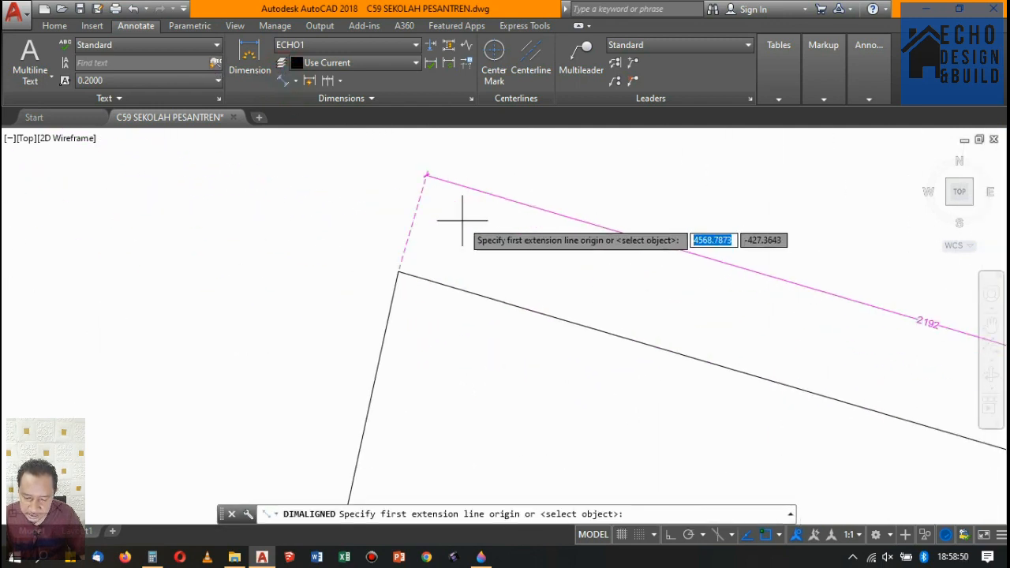
pyautogui.click(395, 275)
pyautogui.scroll(-6, 397, 271)
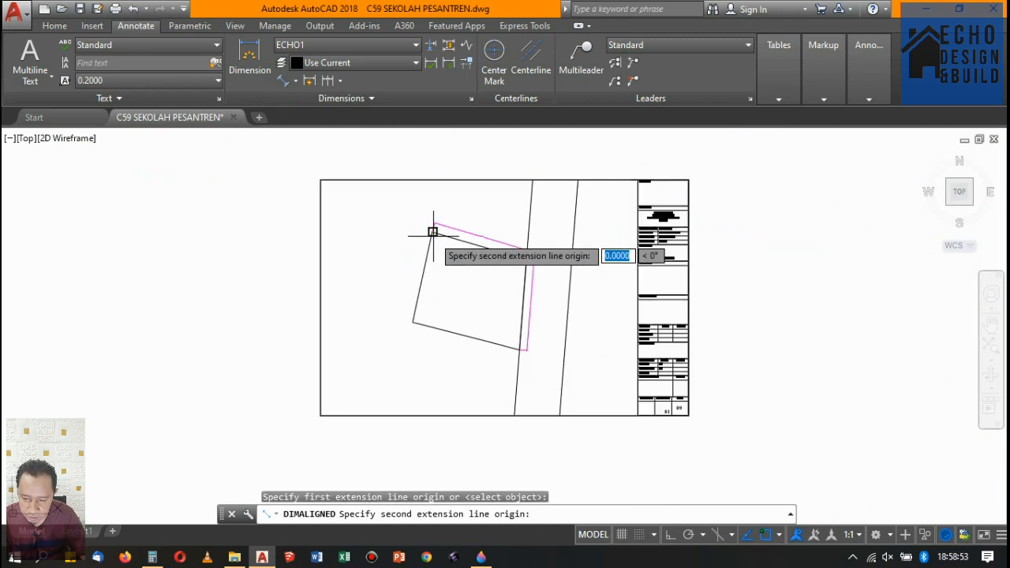
pyautogui.scroll(5, 431, 268)
pyautogui.click(429, 294)
pyautogui.scroll(-5, 428, 294)
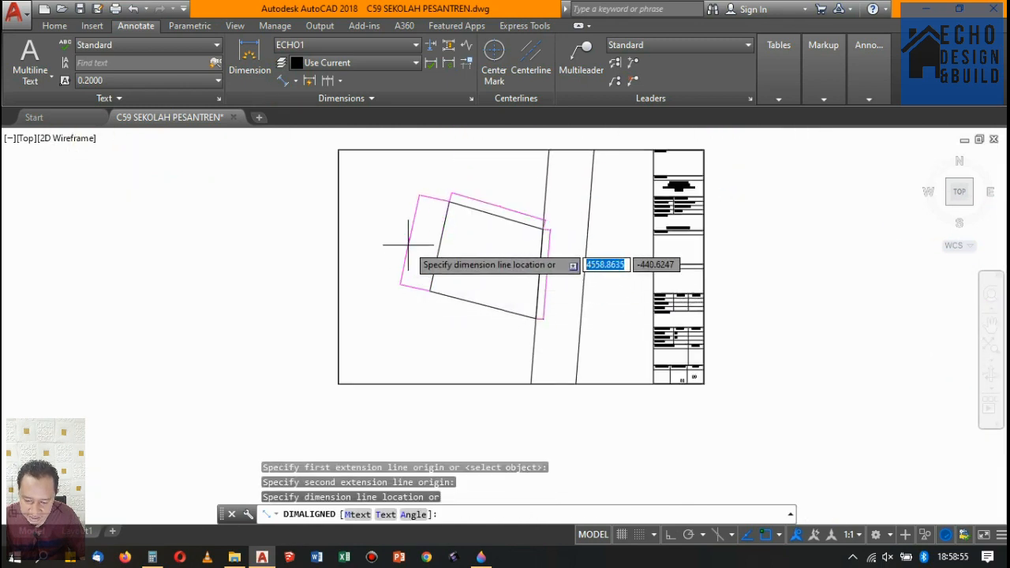
pyautogui.scroll(5, 405, 244)
pyautogui.click(459, 247)
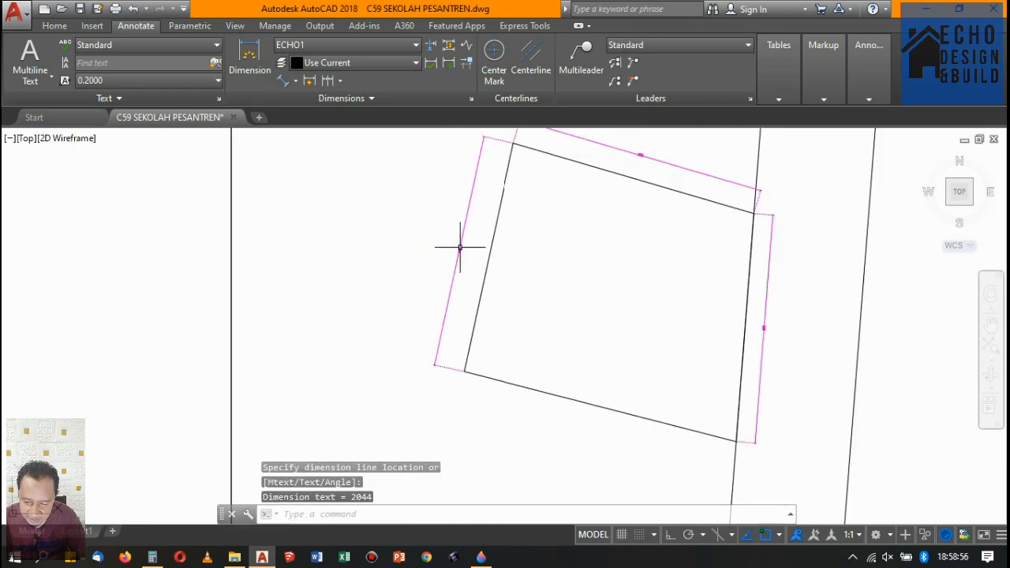
# Add an aligned dimension along the plot's lower edge, with the dimension line placed close below it.
pyautogui.click(282, 81)
pyautogui.scroll(-5, 419, 208)
pyautogui.scroll(8, 384, 281)
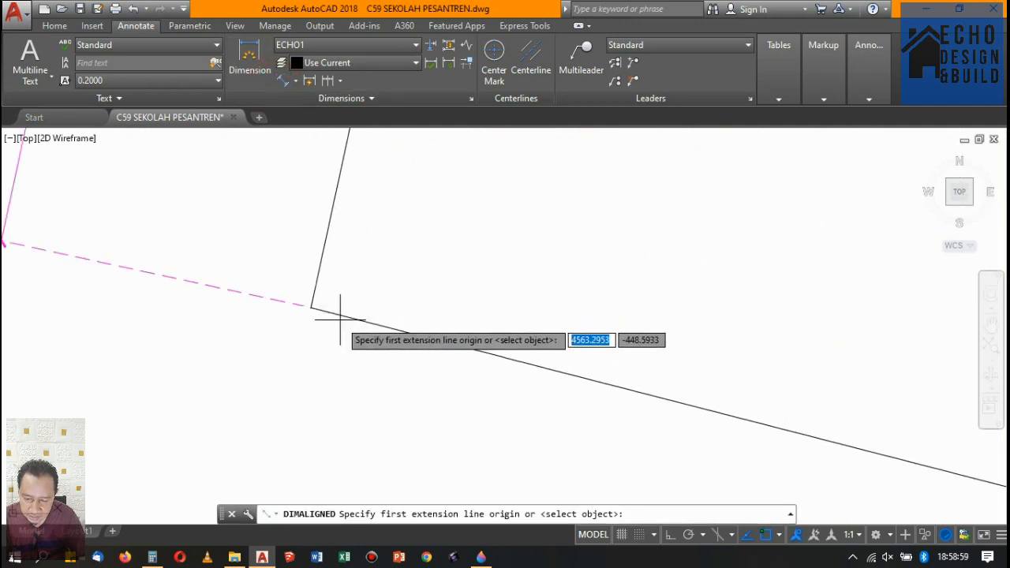
pyautogui.click(311, 307)
pyautogui.scroll(-5, 372, 208)
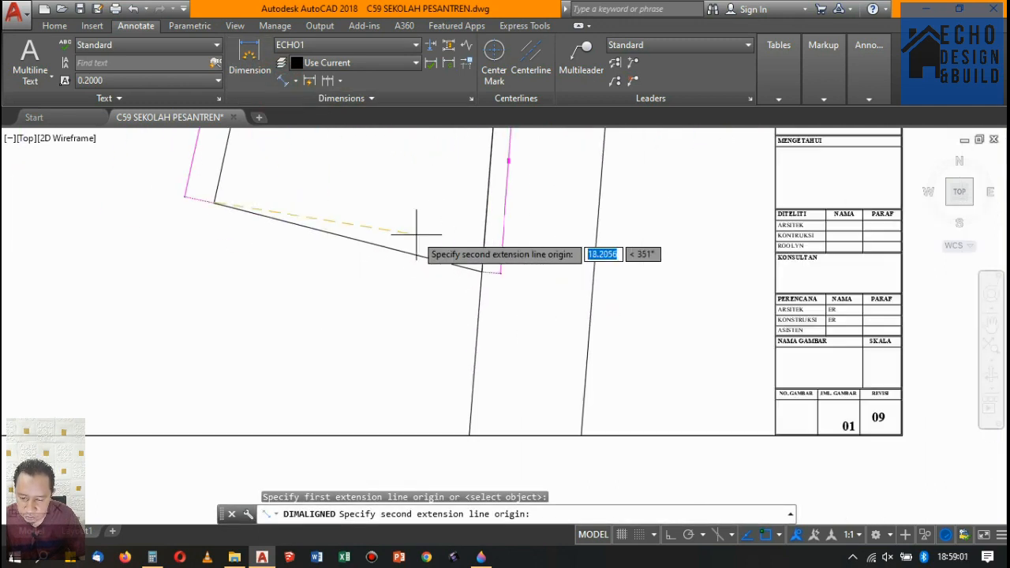
pyautogui.scroll(4, 524, 219)
pyautogui.click(523, 259)
pyautogui.scroll(-5, 535, 233)
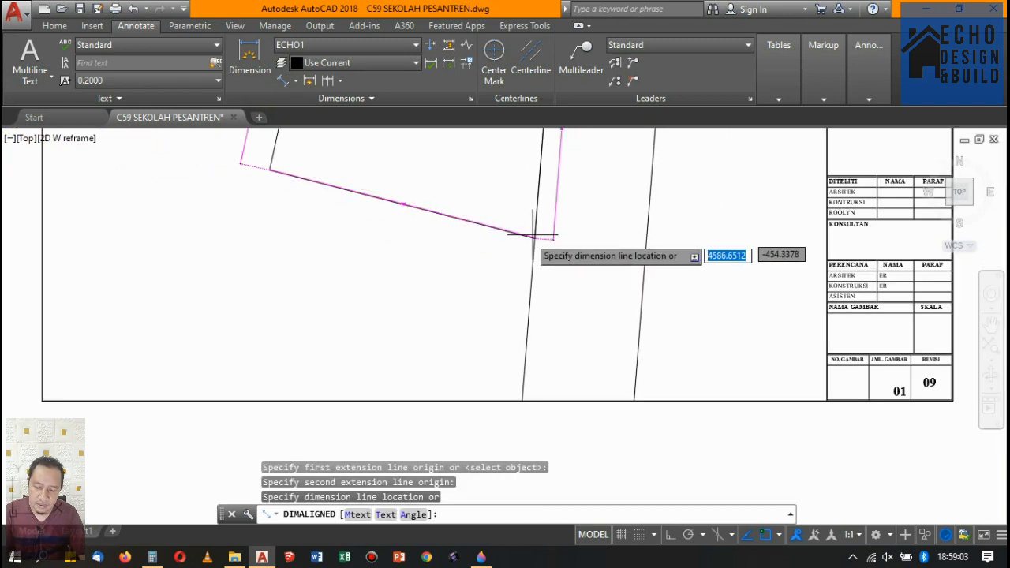
pyautogui.scroll(6, 428, 219)
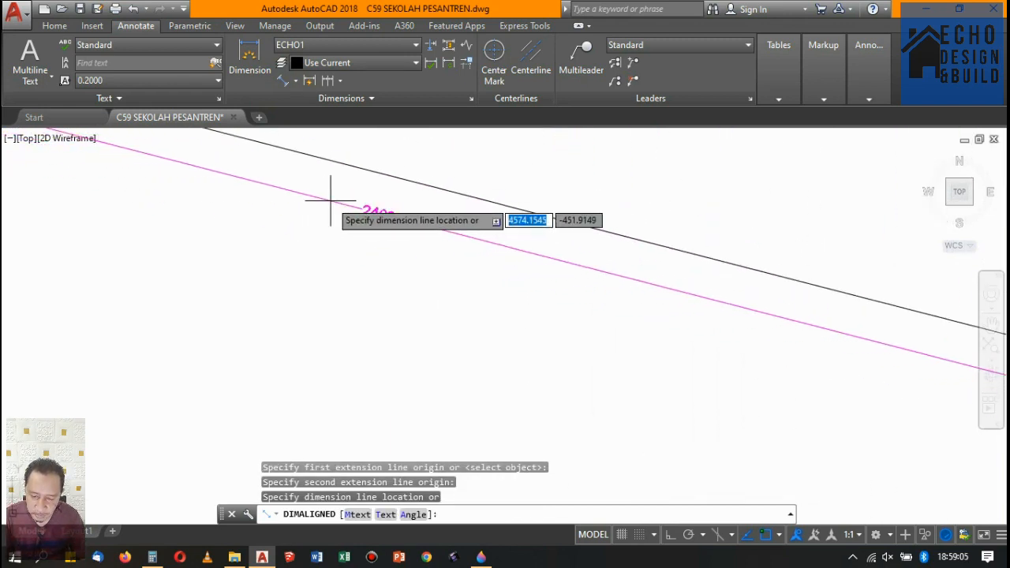
pyautogui.click(273, 200)
# Stretch the lower edge's dimension line farther outward from the plot.
pyautogui.scroll(-6, 462, 176)
pyautogui.scroll(4, 559, 236)
pyautogui.scroll(6, 533, 326)
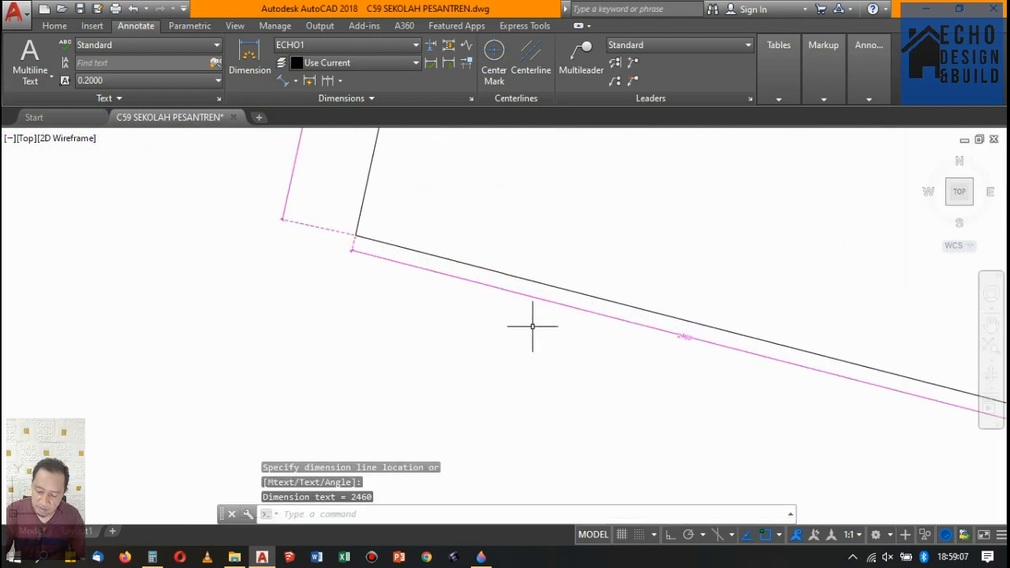
pyautogui.click(511, 291)
pyautogui.scroll(3, 371, 257)
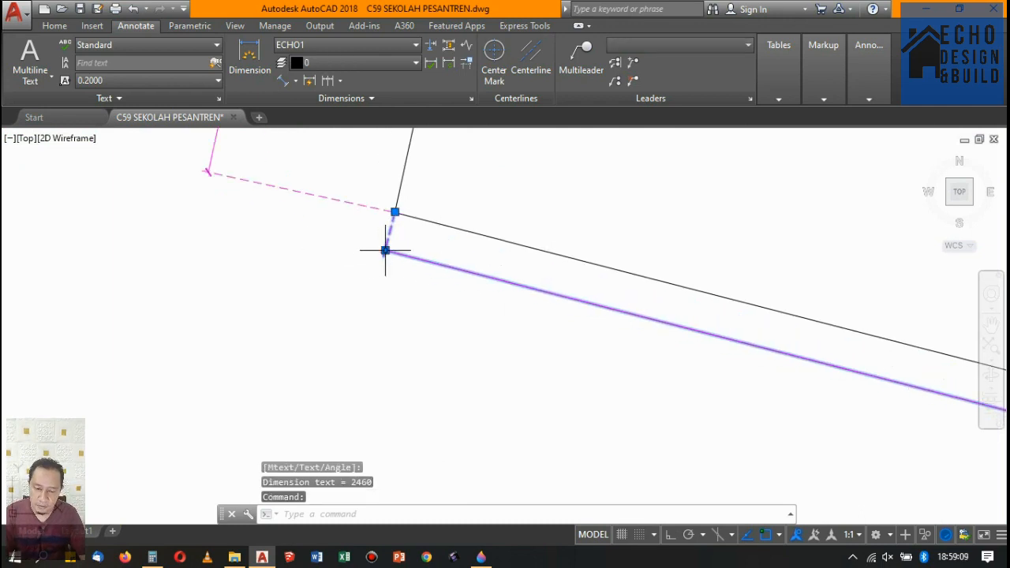
pyautogui.click(385, 251)
pyautogui.scroll(-4, 355, 268)
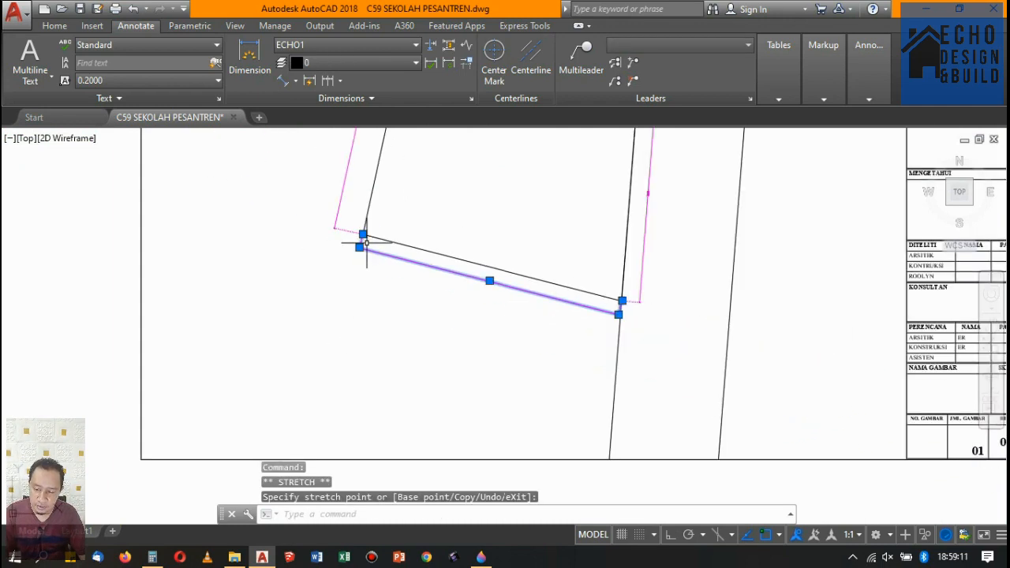
pyautogui.press('Escape')
# Compare the dimensioned plot sheet with the existing location map and site plan sheets.
pyautogui.scroll(-8, 366, 244)
pyautogui.scroll(4, 513, 222)
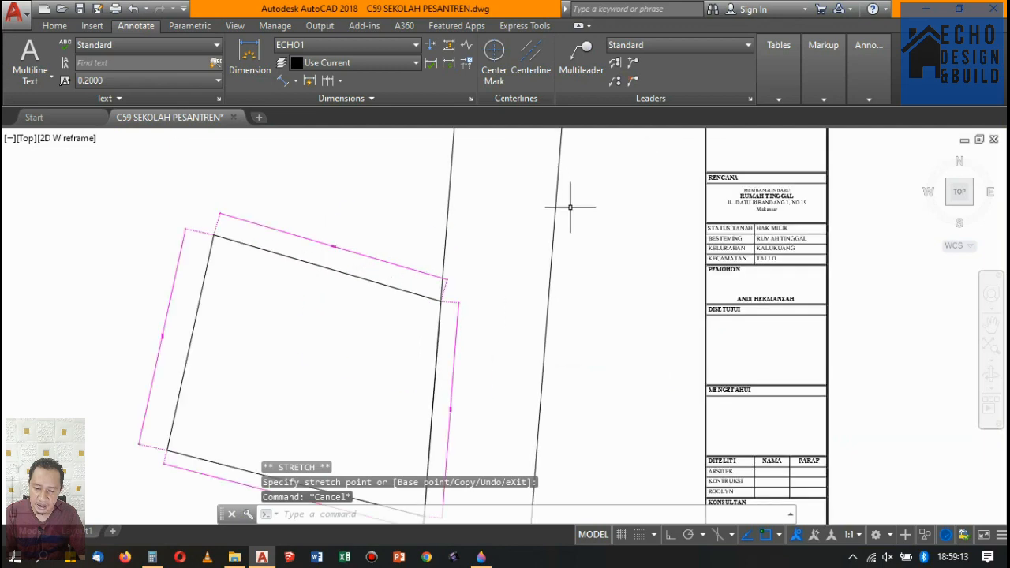
pyautogui.scroll(-8, 579, 207)
pyautogui.scroll(10, 215, 252)
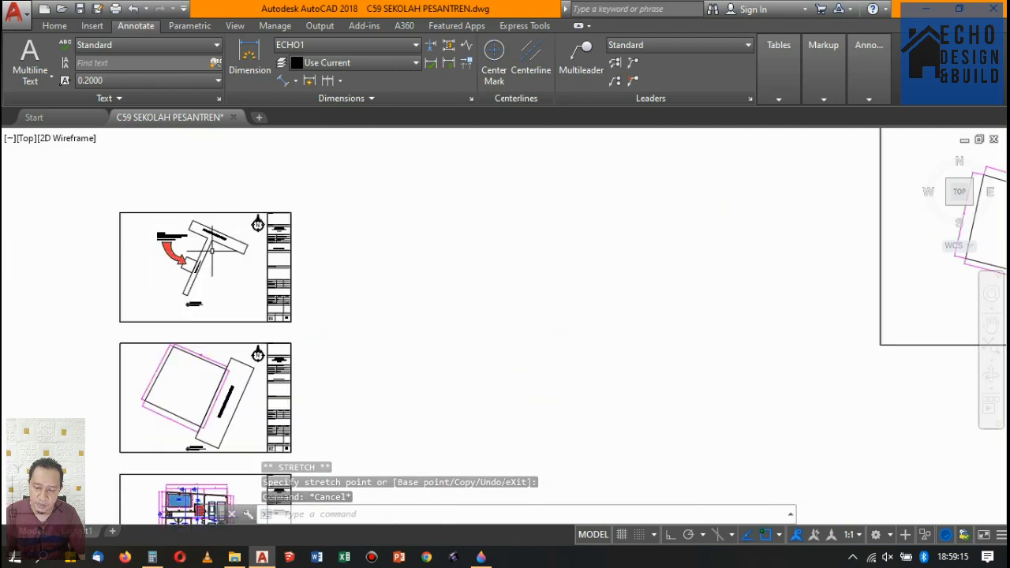
pyautogui.scroll(-10, 219, 273)
pyautogui.scroll(2, 584, 238)
pyautogui.scroll(6, 538, 269)
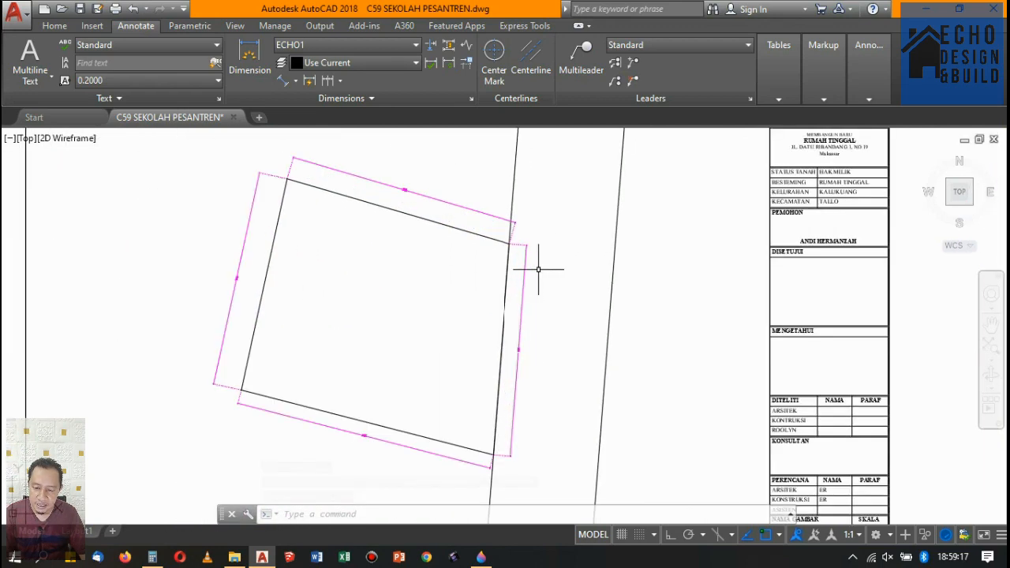
pyautogui.scroll(-4, 592, 217)
pyautogui.scroll(2, 552, 229)
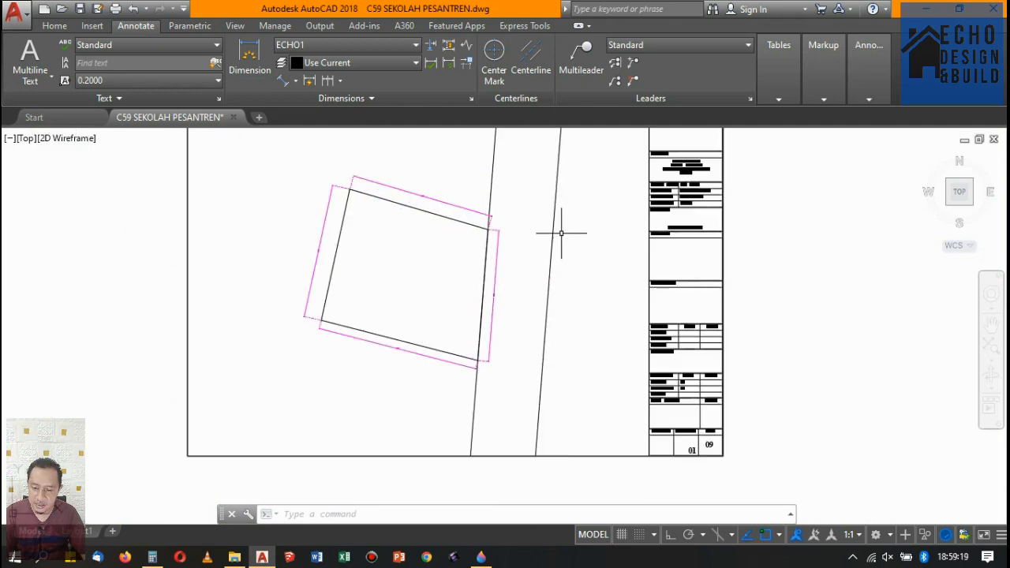
# Copy the north arrow from the existing location map sheet into the new sheet's upper area, between the road and the title block.
pyautogui.scroll(-5, 551, 208)
pyautogui.scroll(9, 488, 227)
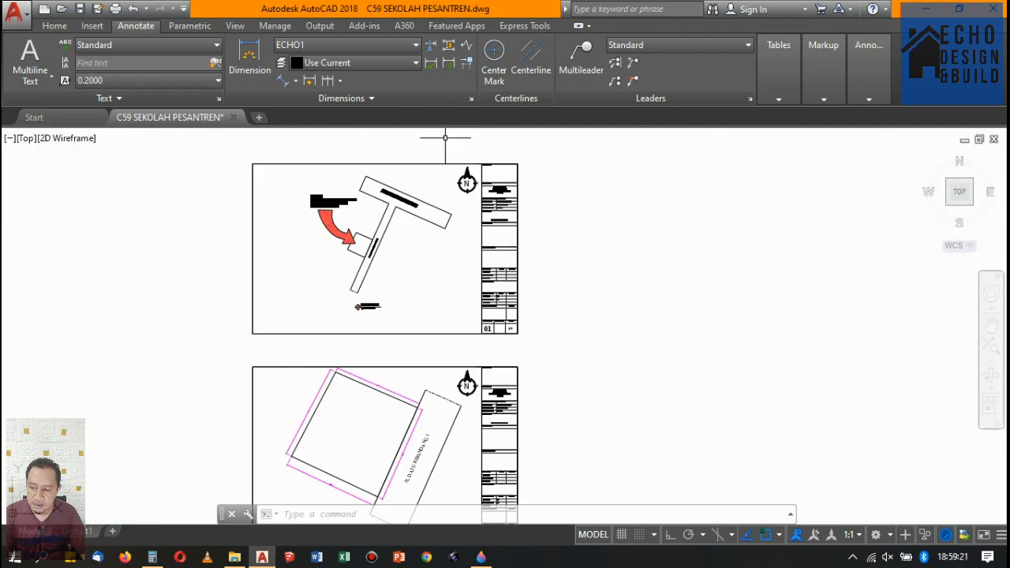
pyautogui.click(426, 207)
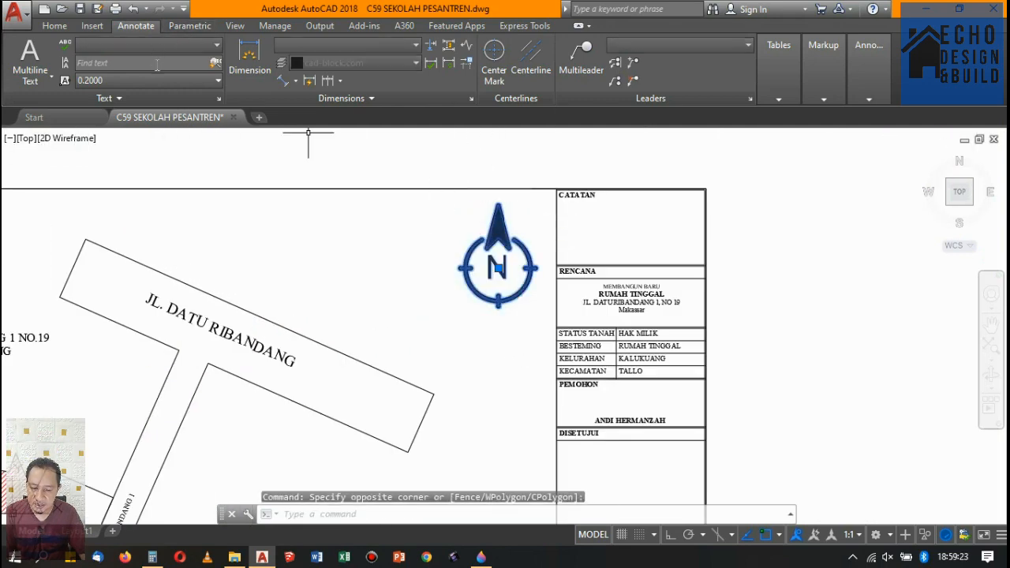
pyautogui.click(54, 26)
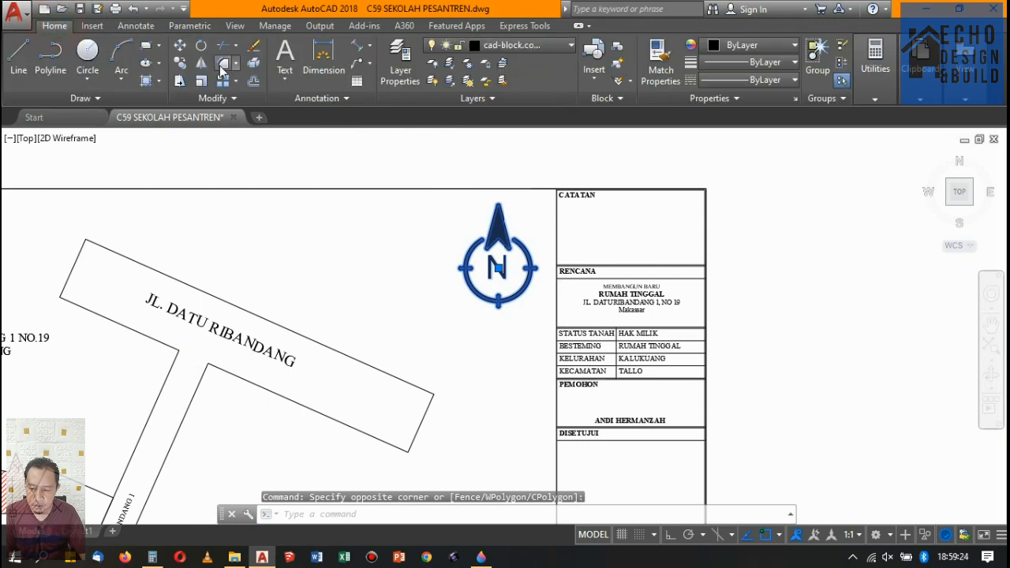
pyautogui.click(180, 63)
pyautogui.click(494, 244)
pyautogui.scroll(-8, 427, 237)
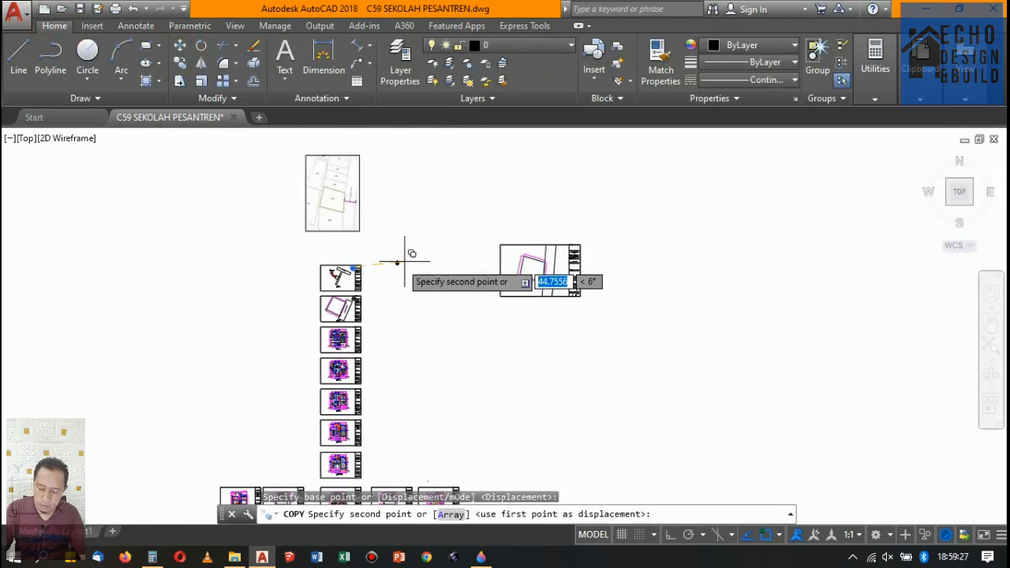
pyautogui.scroll(5, 462, 201)
pyautogui.scroll(-4, 490, 207)
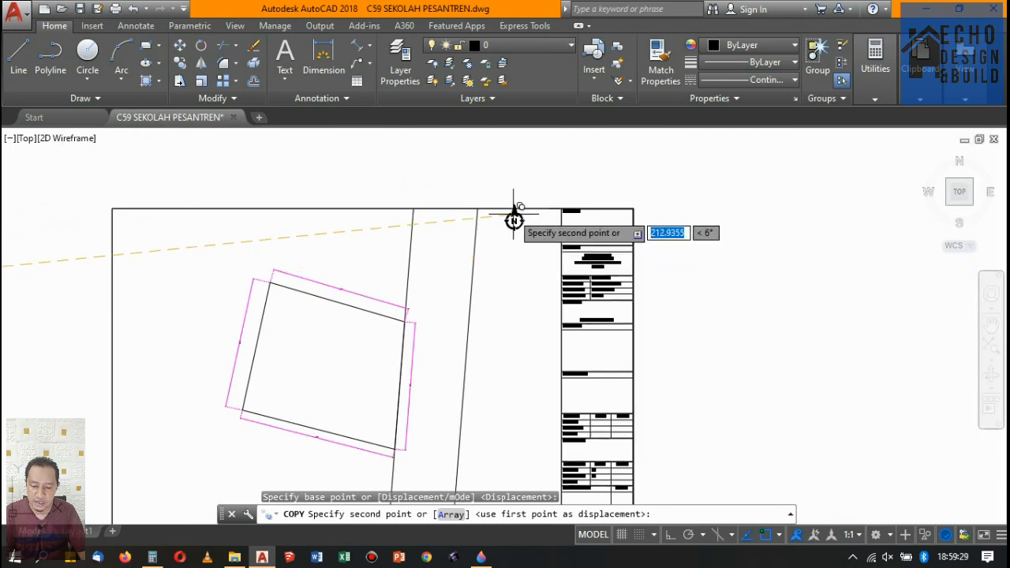
pyautogui.scroll(4, 525, 233)
pyautogui.click(565, 243)
pyautogui.press('Escape')
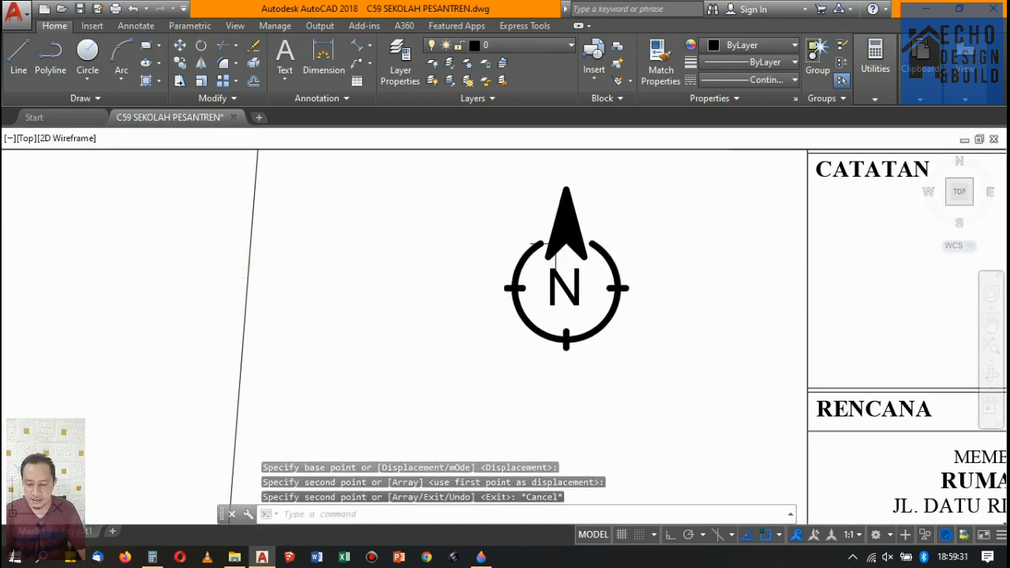
pyautogui.scroll(-5, 557, 219)
pyautogui.scroll(4, 568, 182)
pyautogui.scroll(-6, 584, 178)
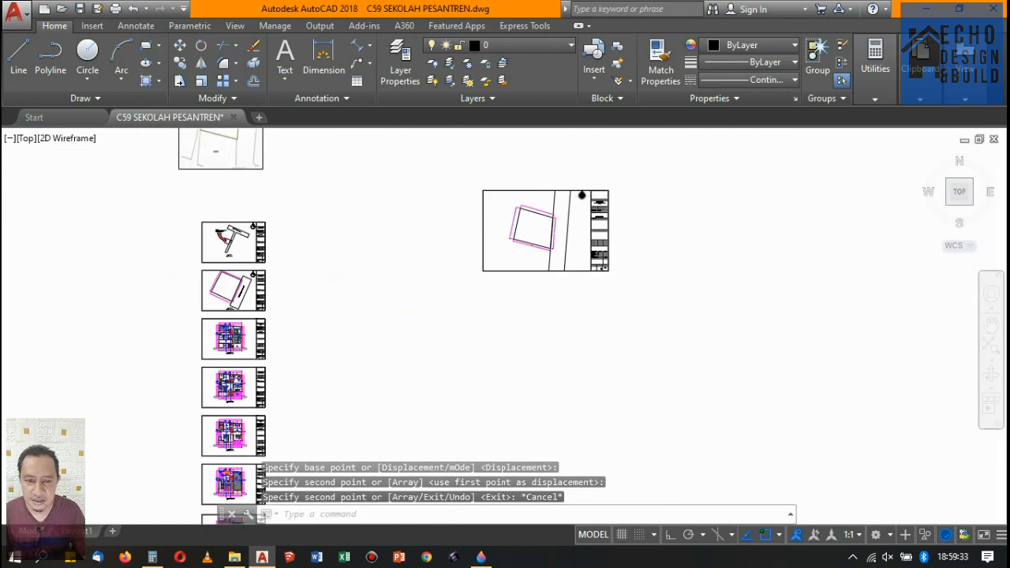
pyautogui.scroll(4, 581, 170)
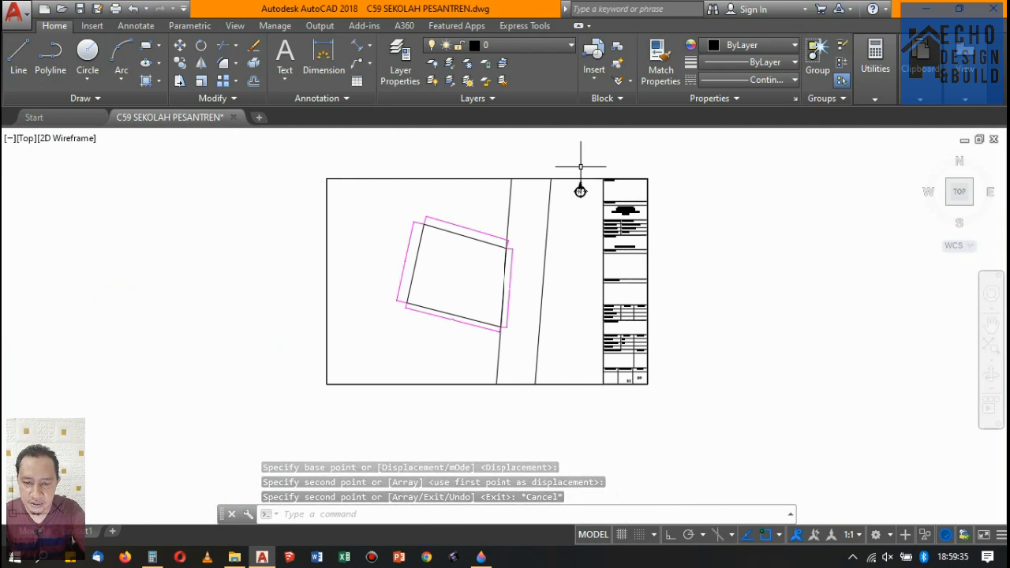